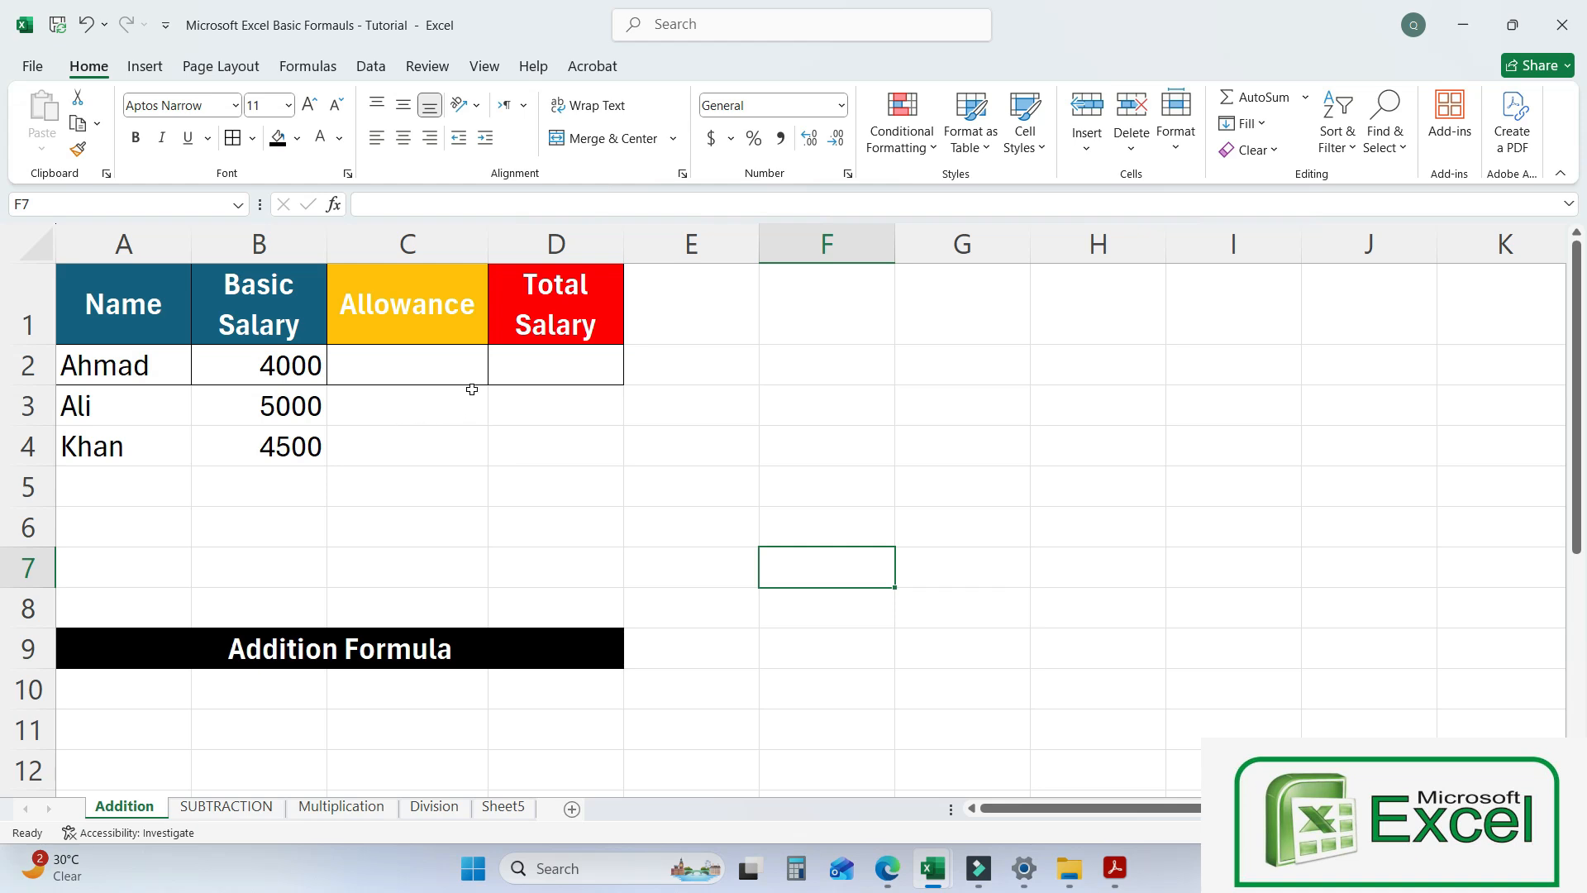
Step: Go through the basic salary values in cells B2 to B4
left_click(446, 367)
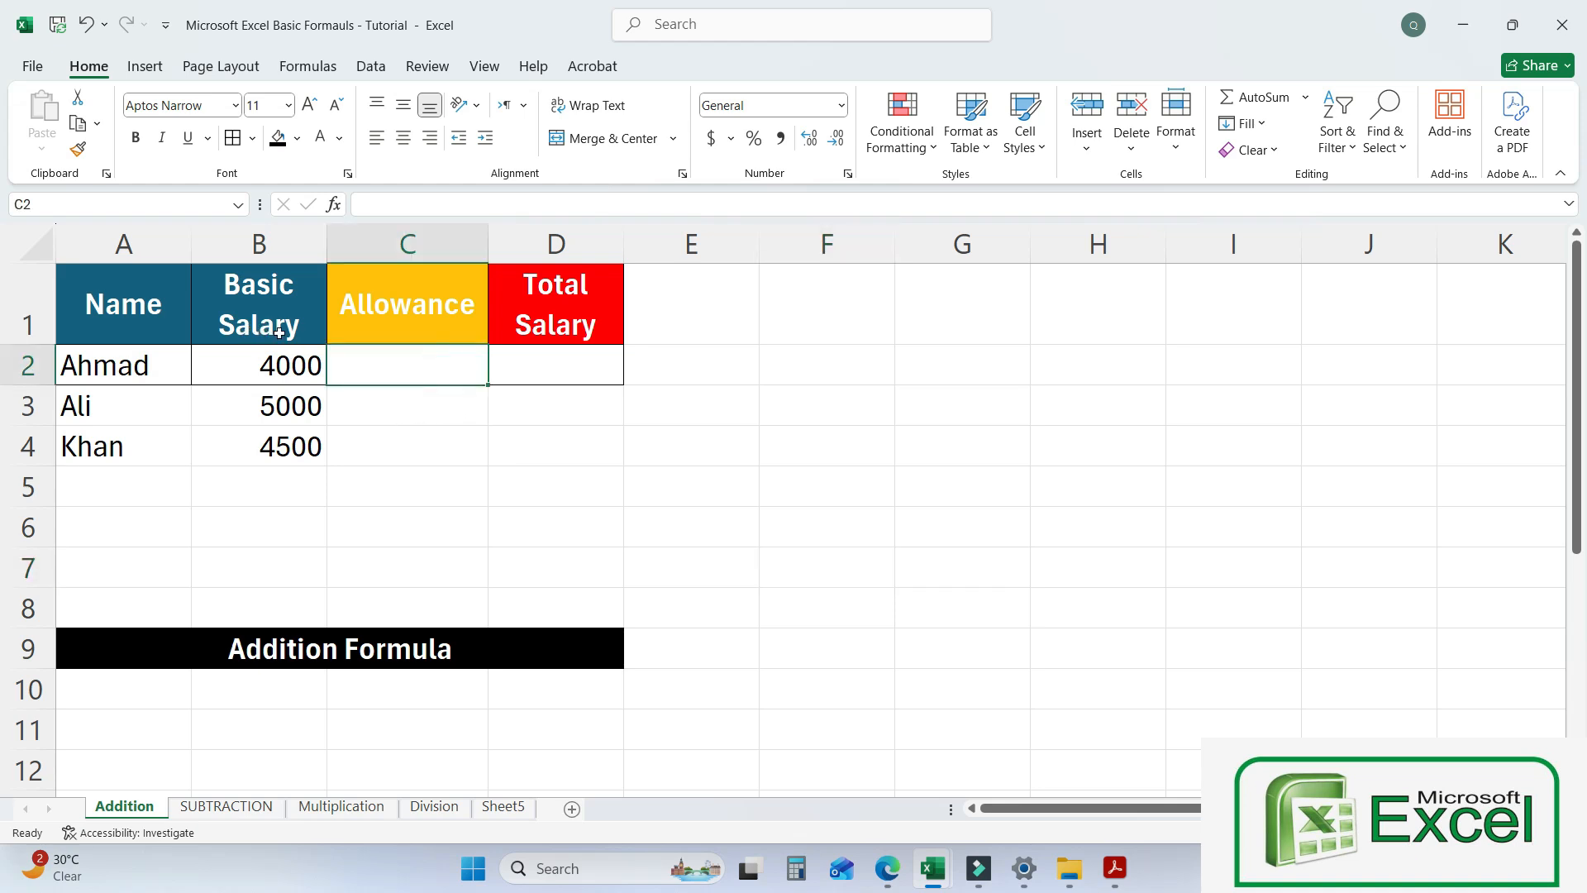
left_click(285, 368)
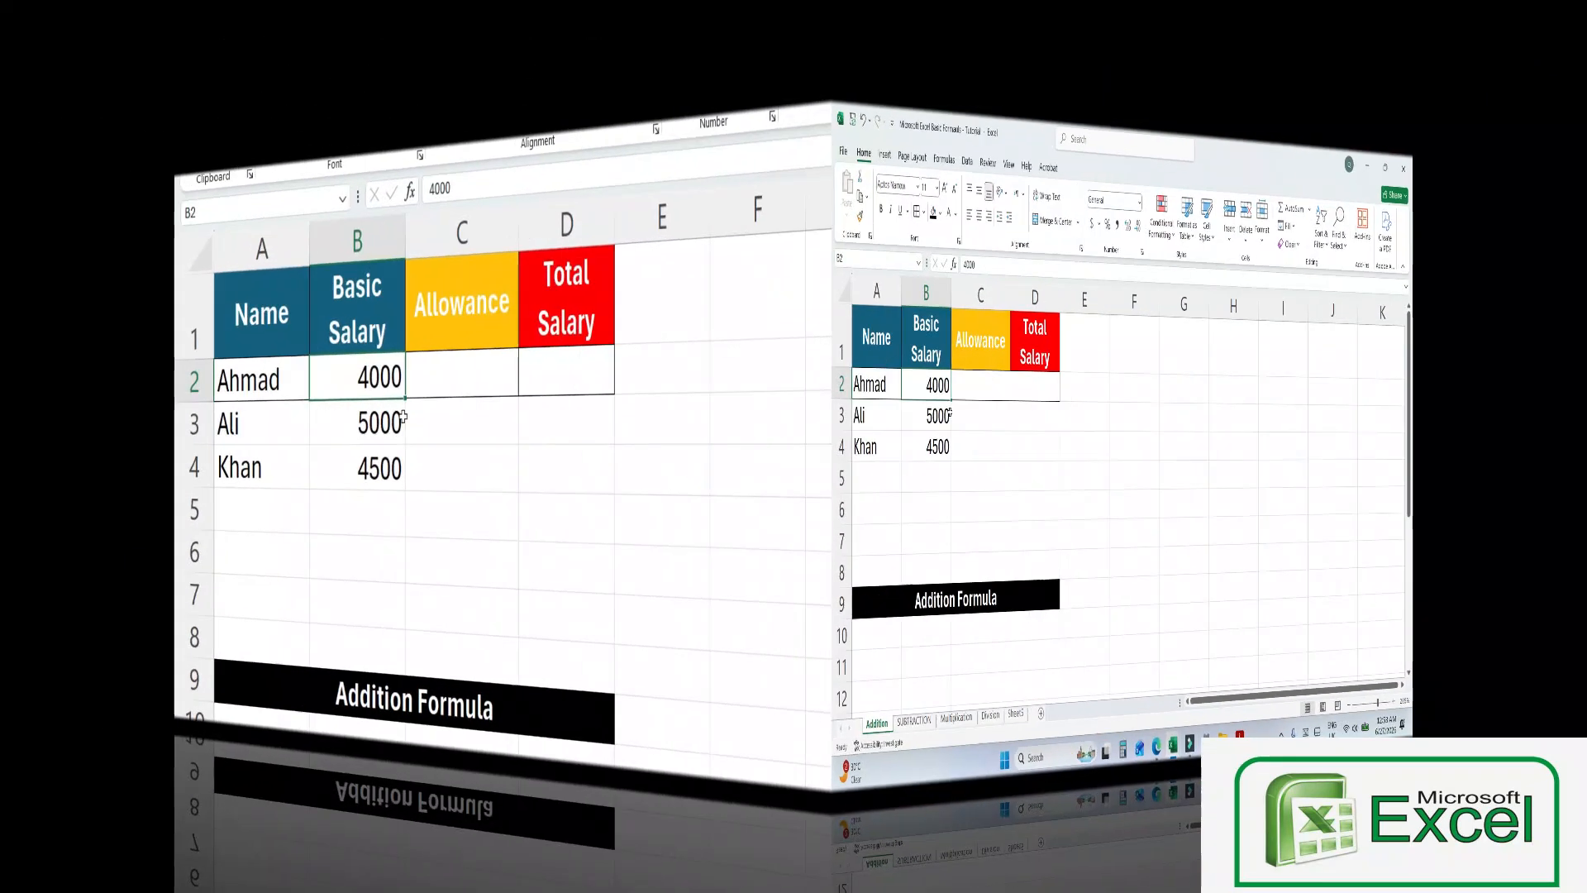
type("4000")
key("Return")
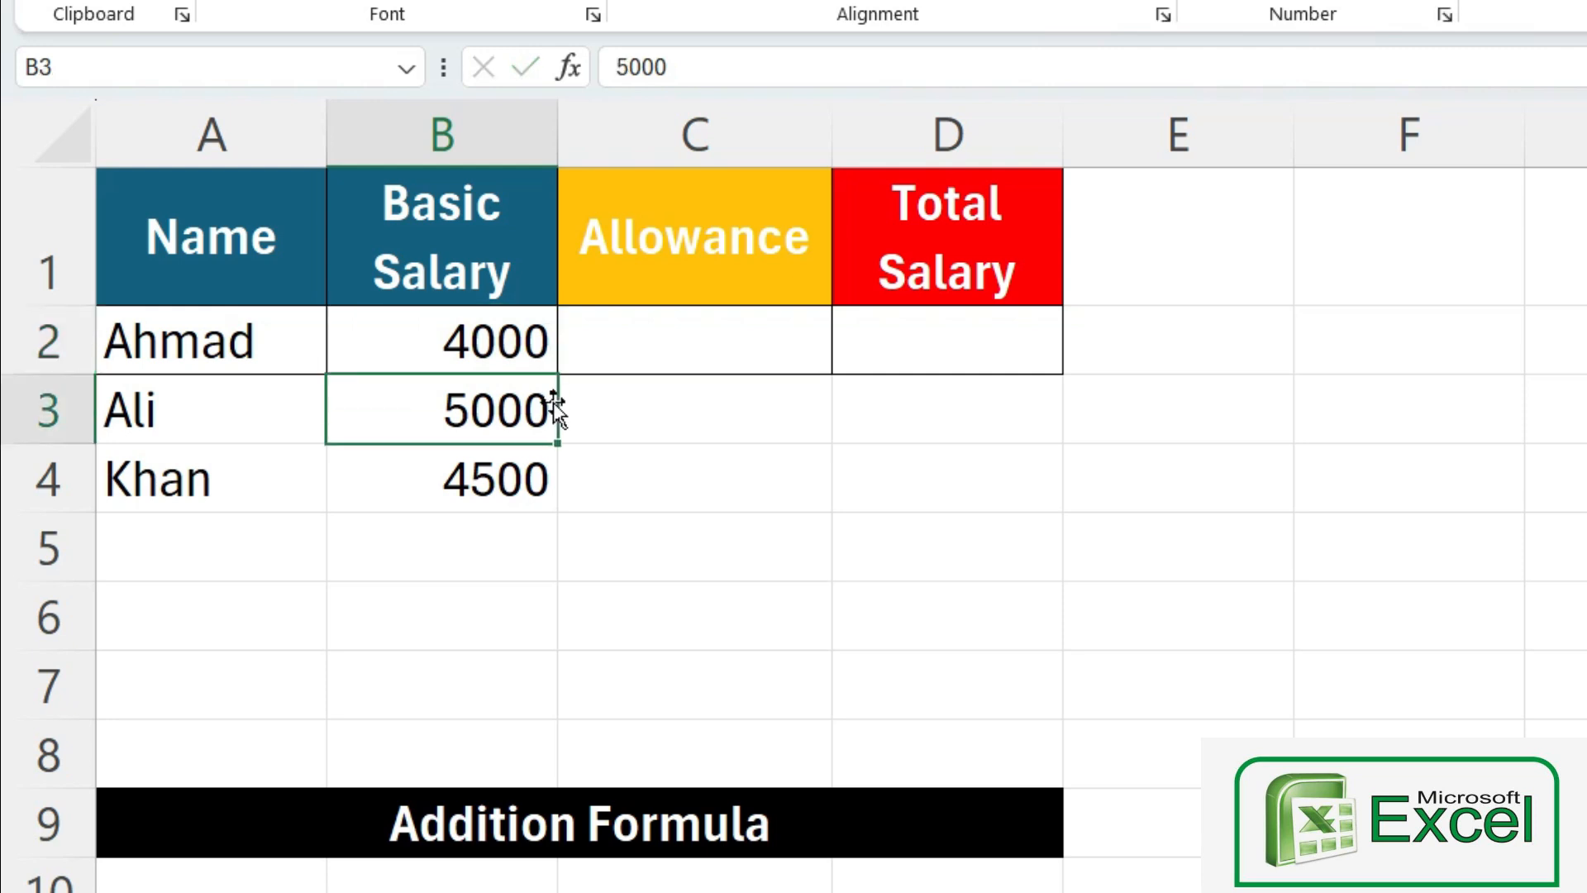
key("Return")
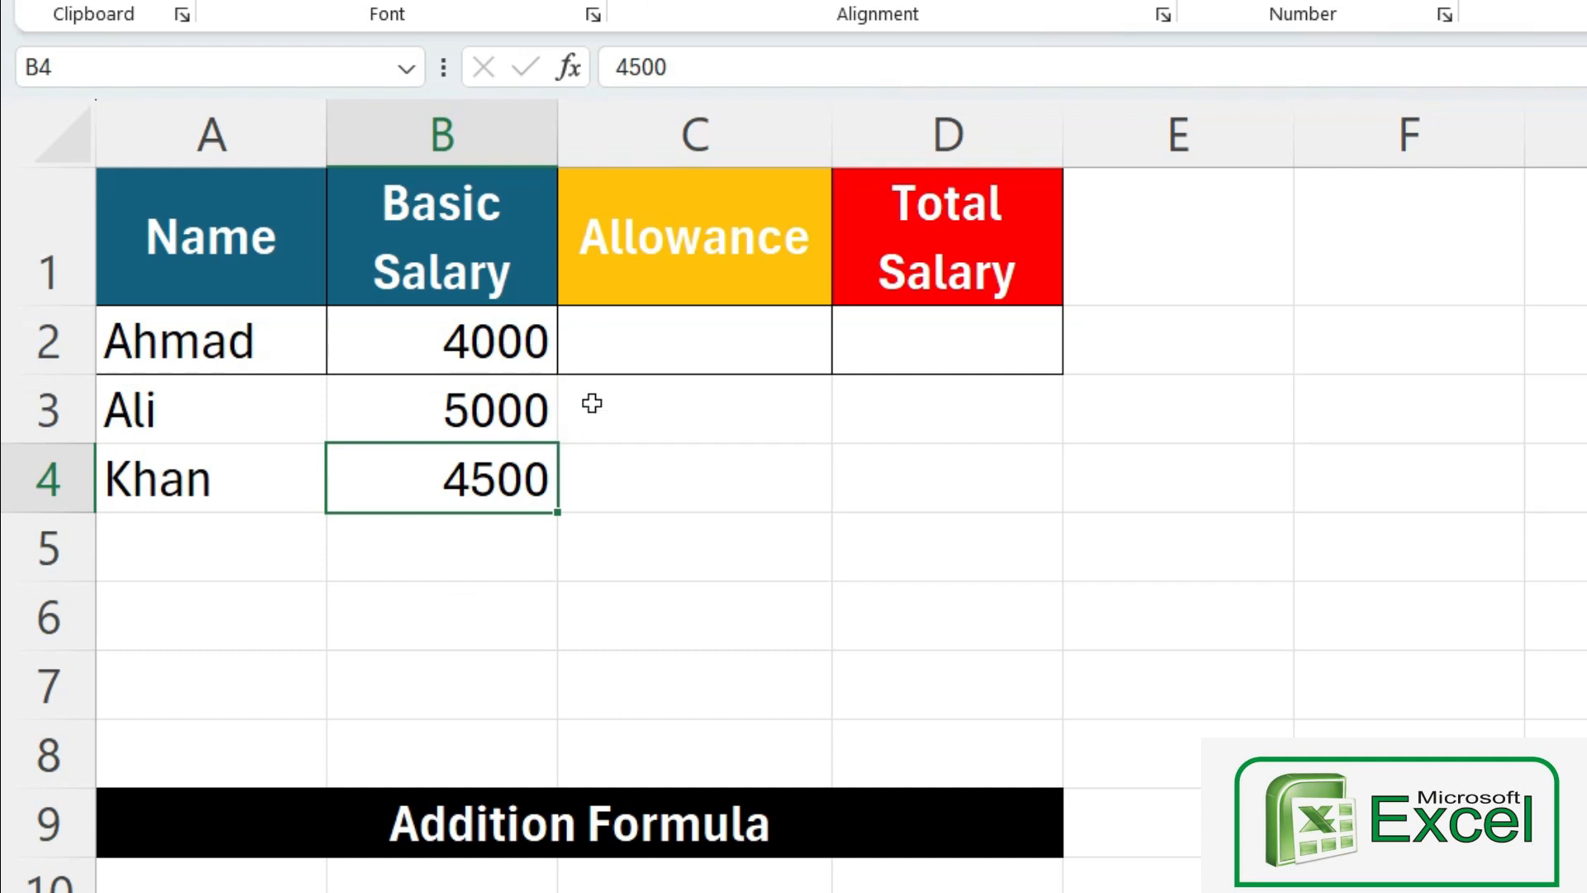
Step: Enter allowances of 1000, 1000 and 800 for the three employees in cells C2 to C4
left_click(664, 341)
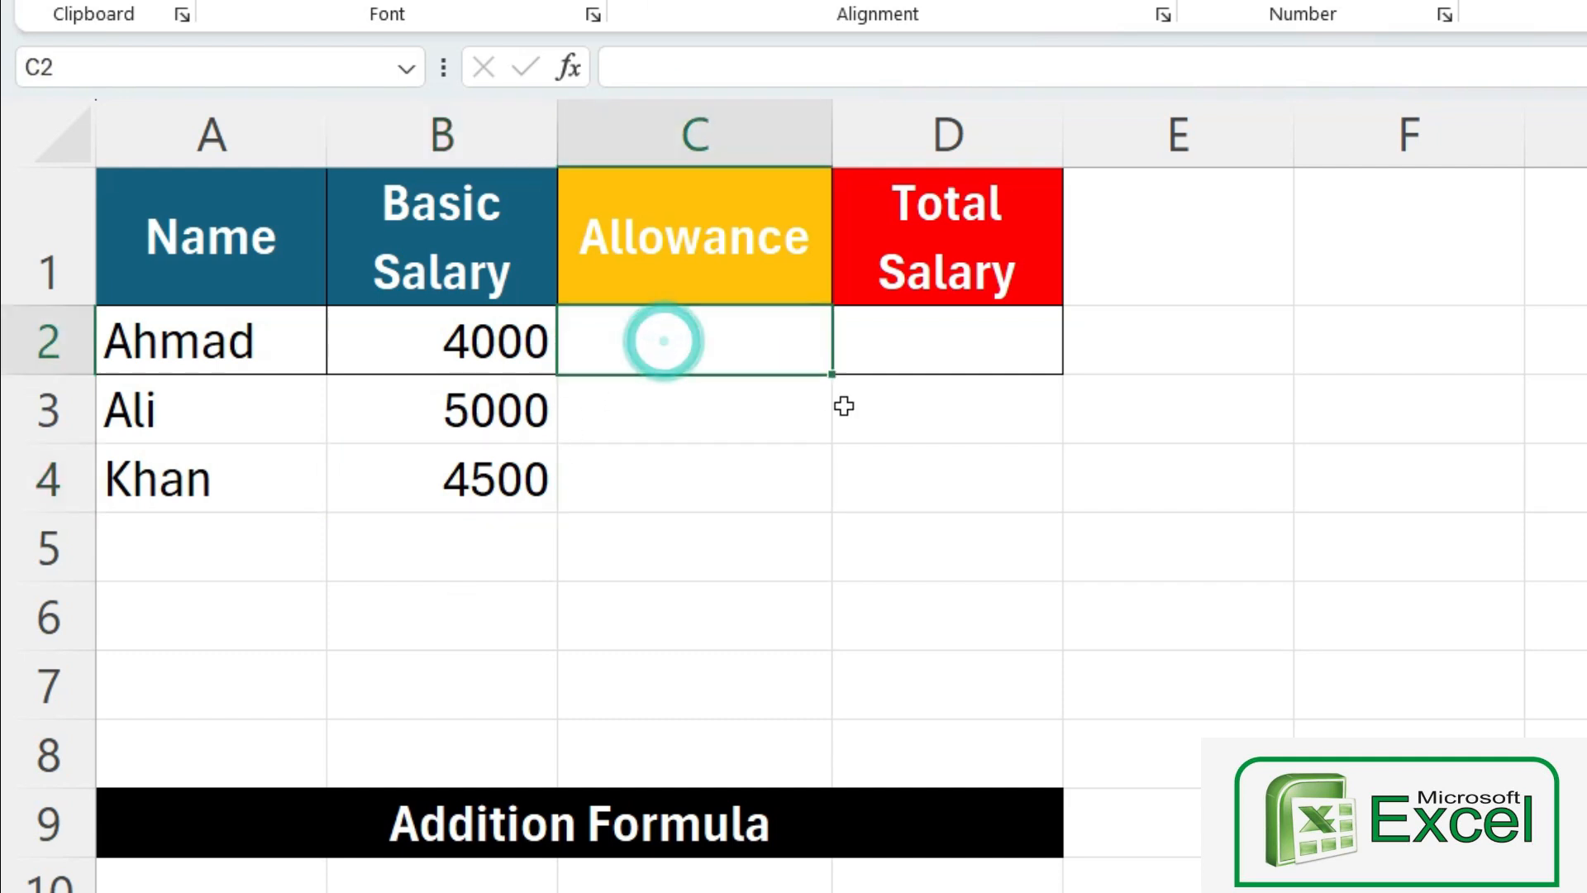
type("100")
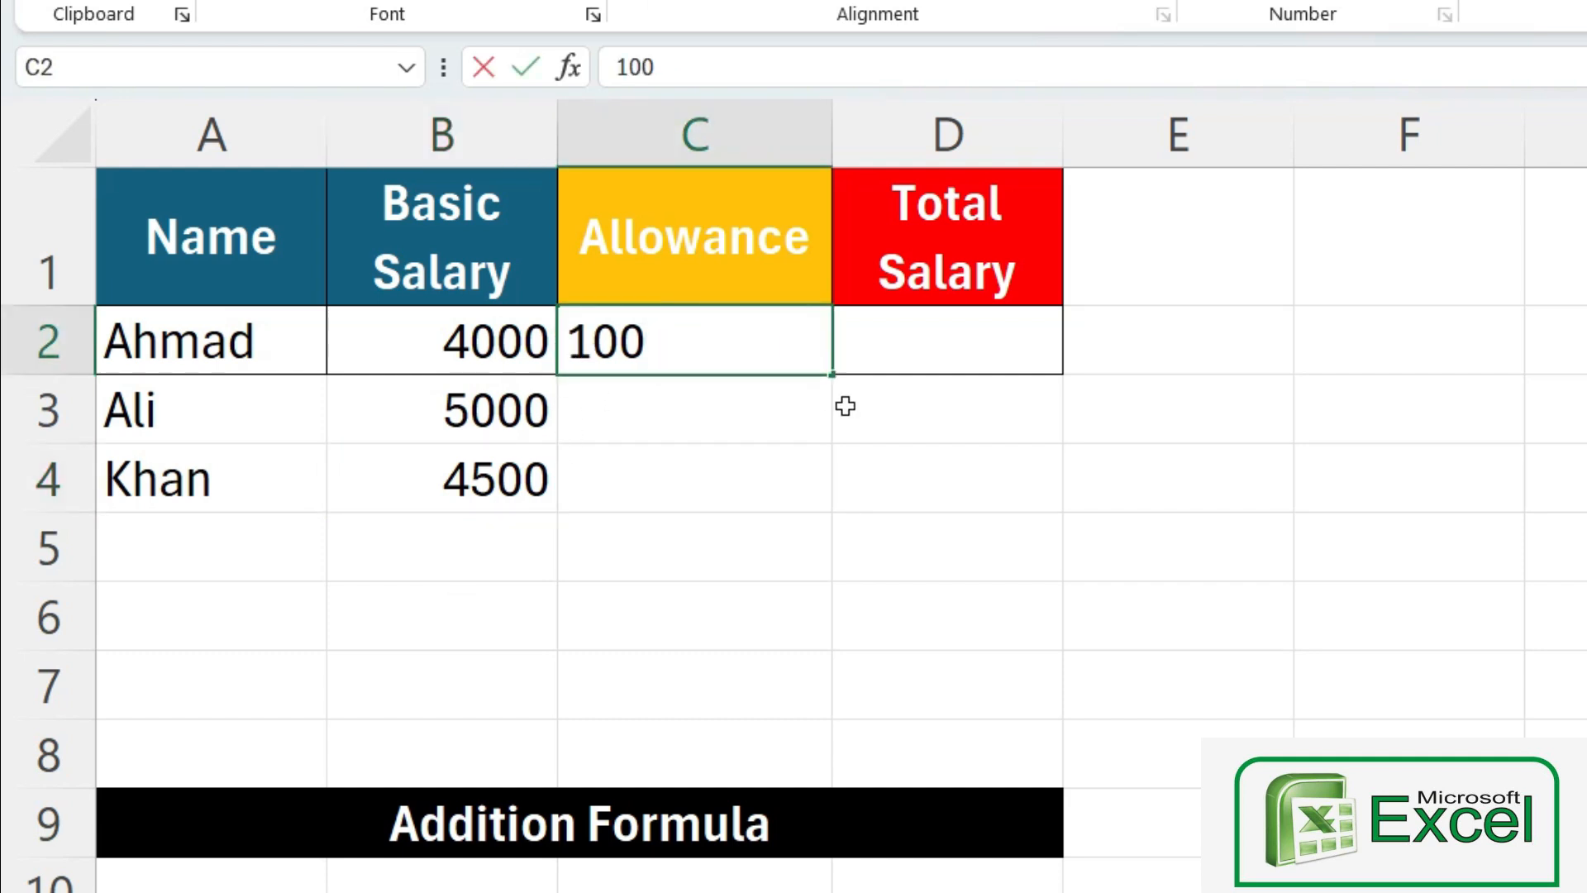
type("0")
key("Return")
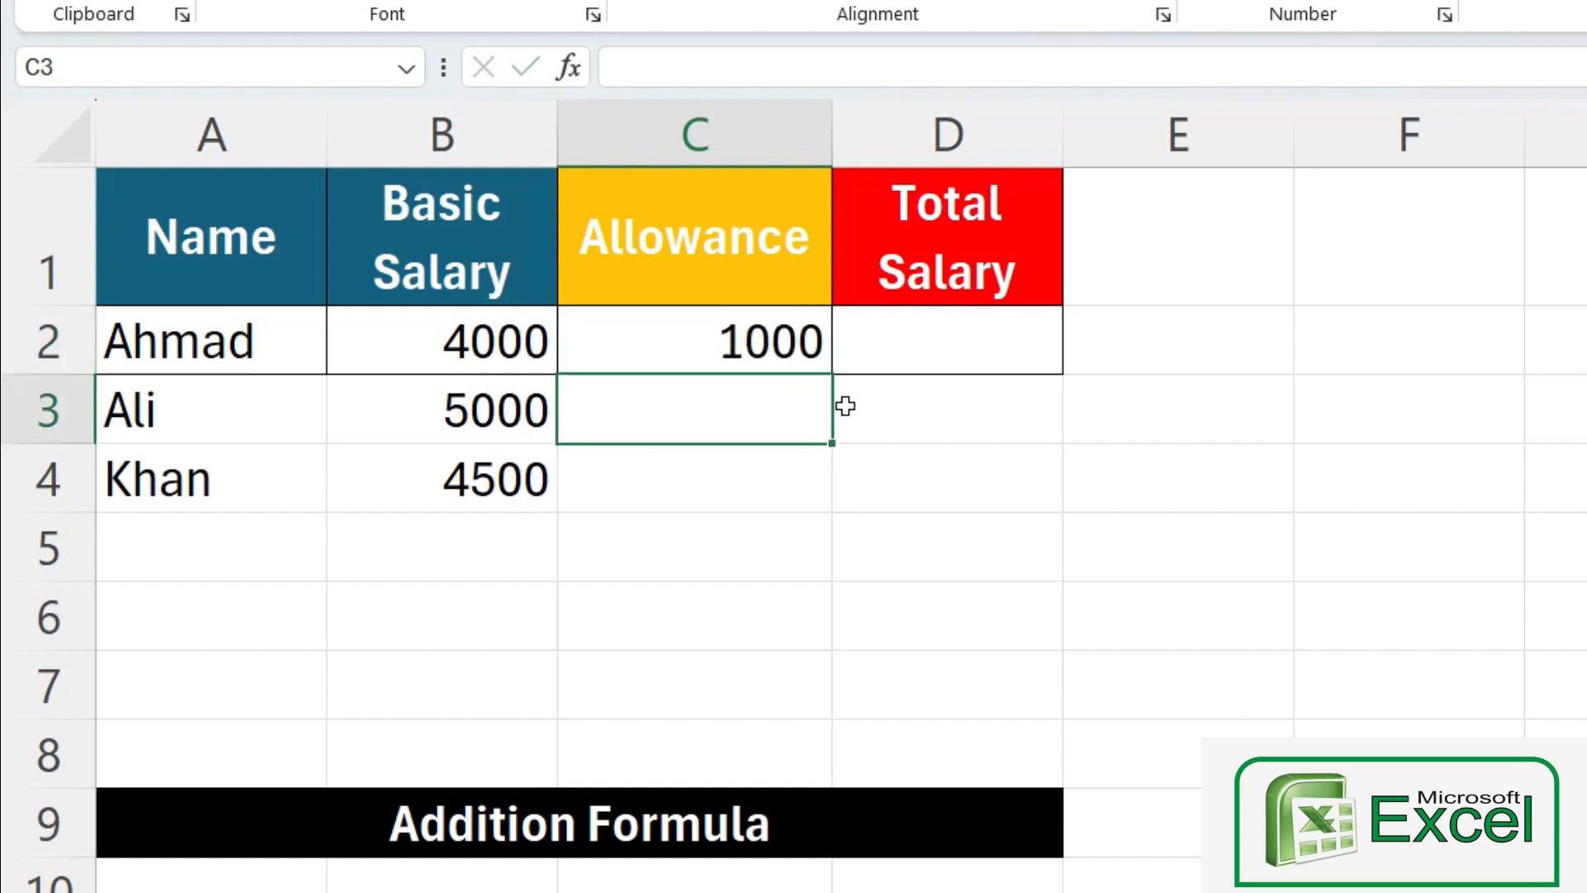
type("100")
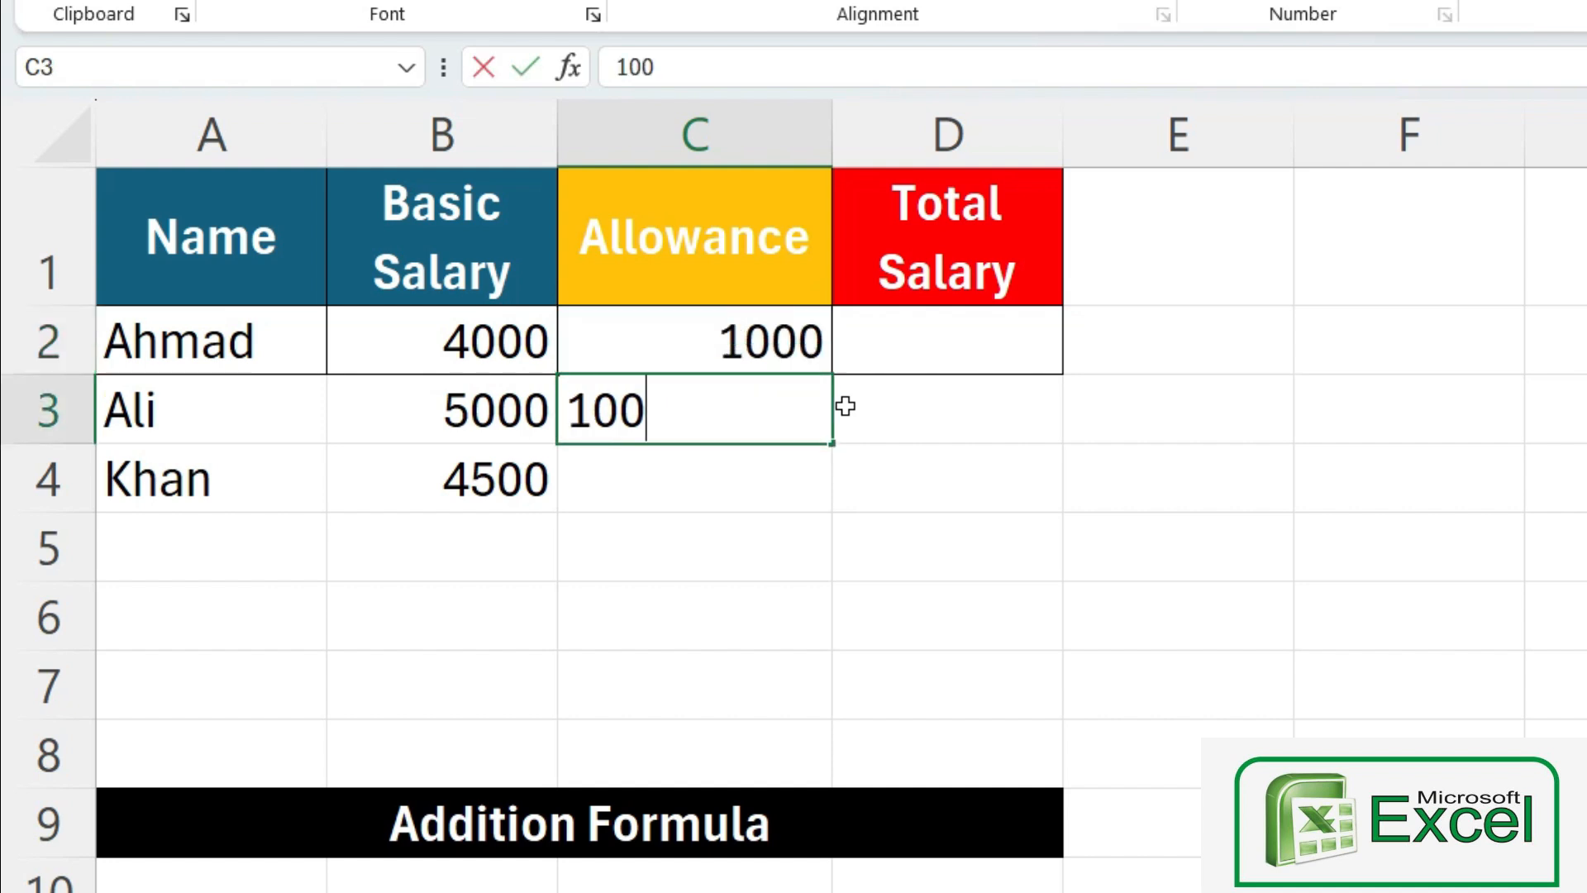
type("0")
key("Return")
type("800")
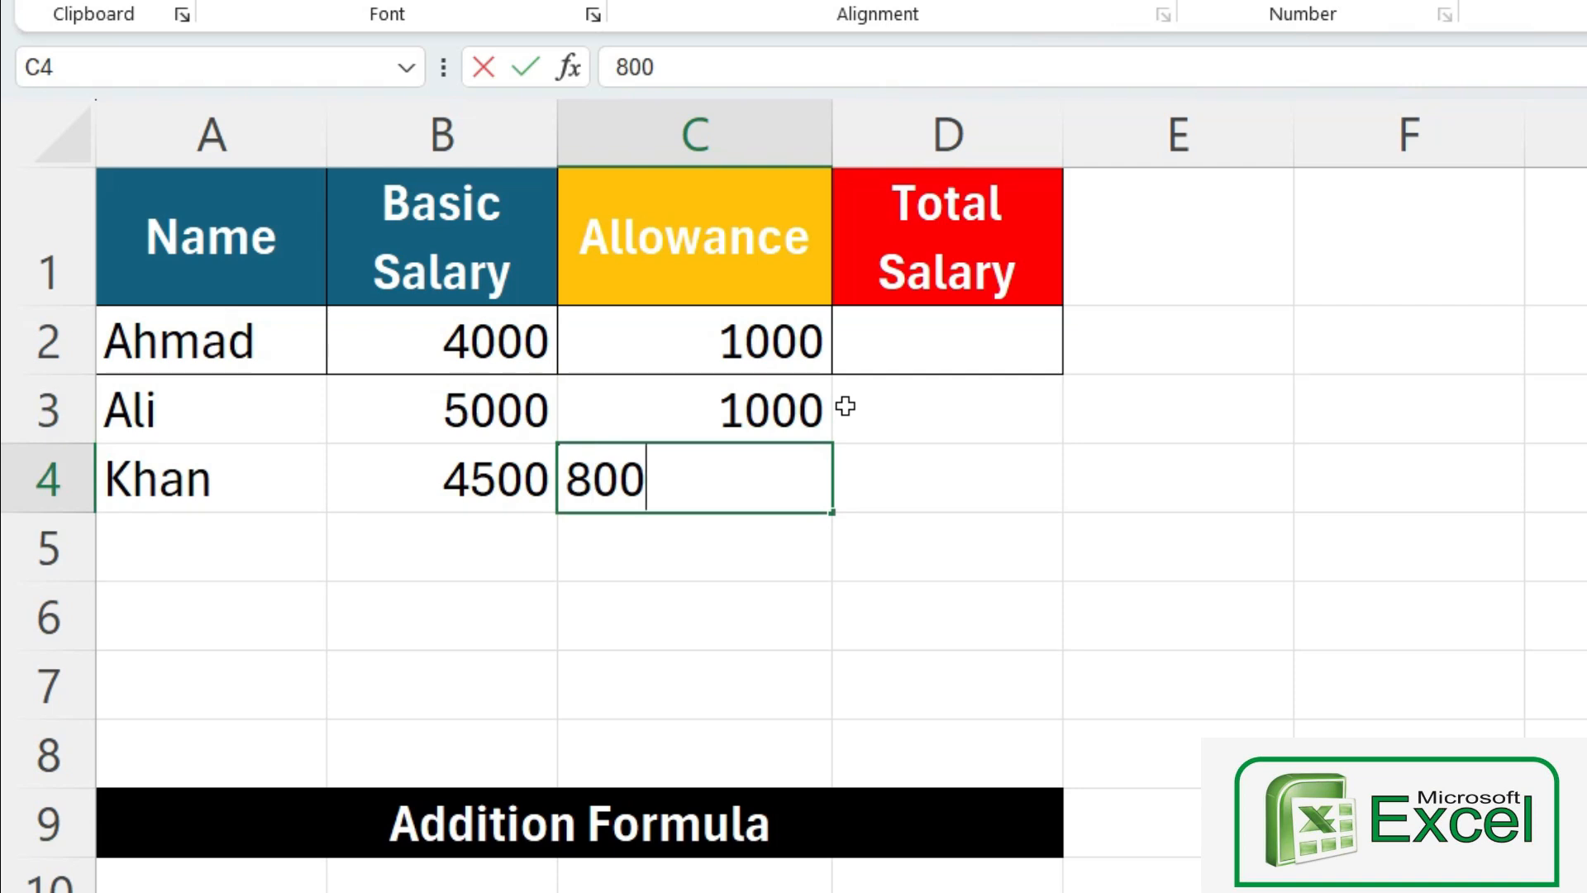
key("Return")
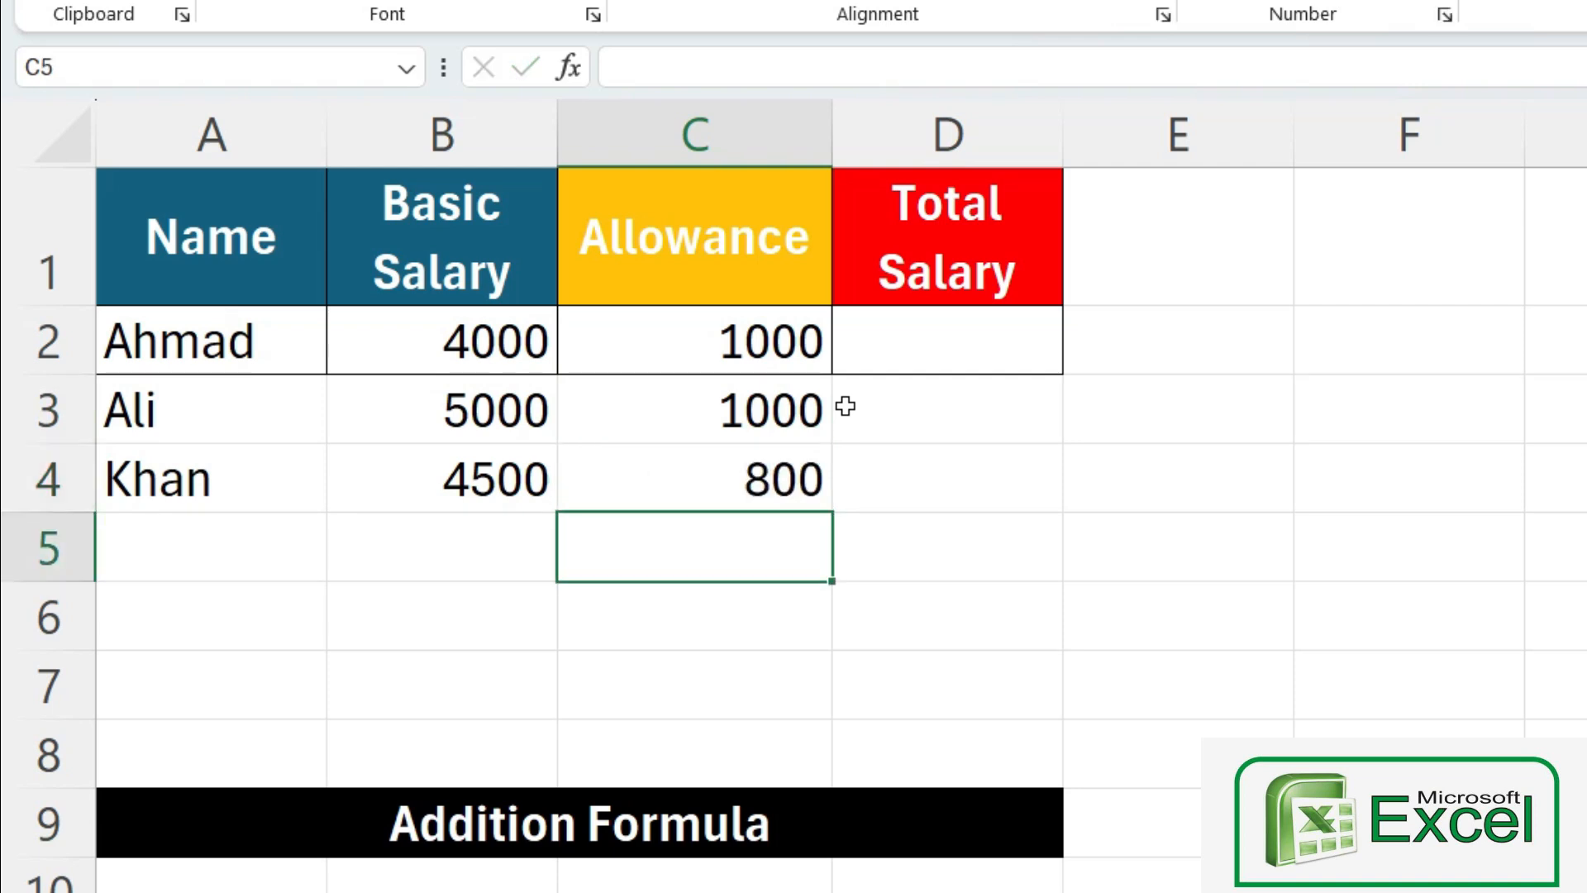
Step: Enter the formula =b2+c2 in D2 to add the first employee's basic salary and allowance
left_click(909, 358)
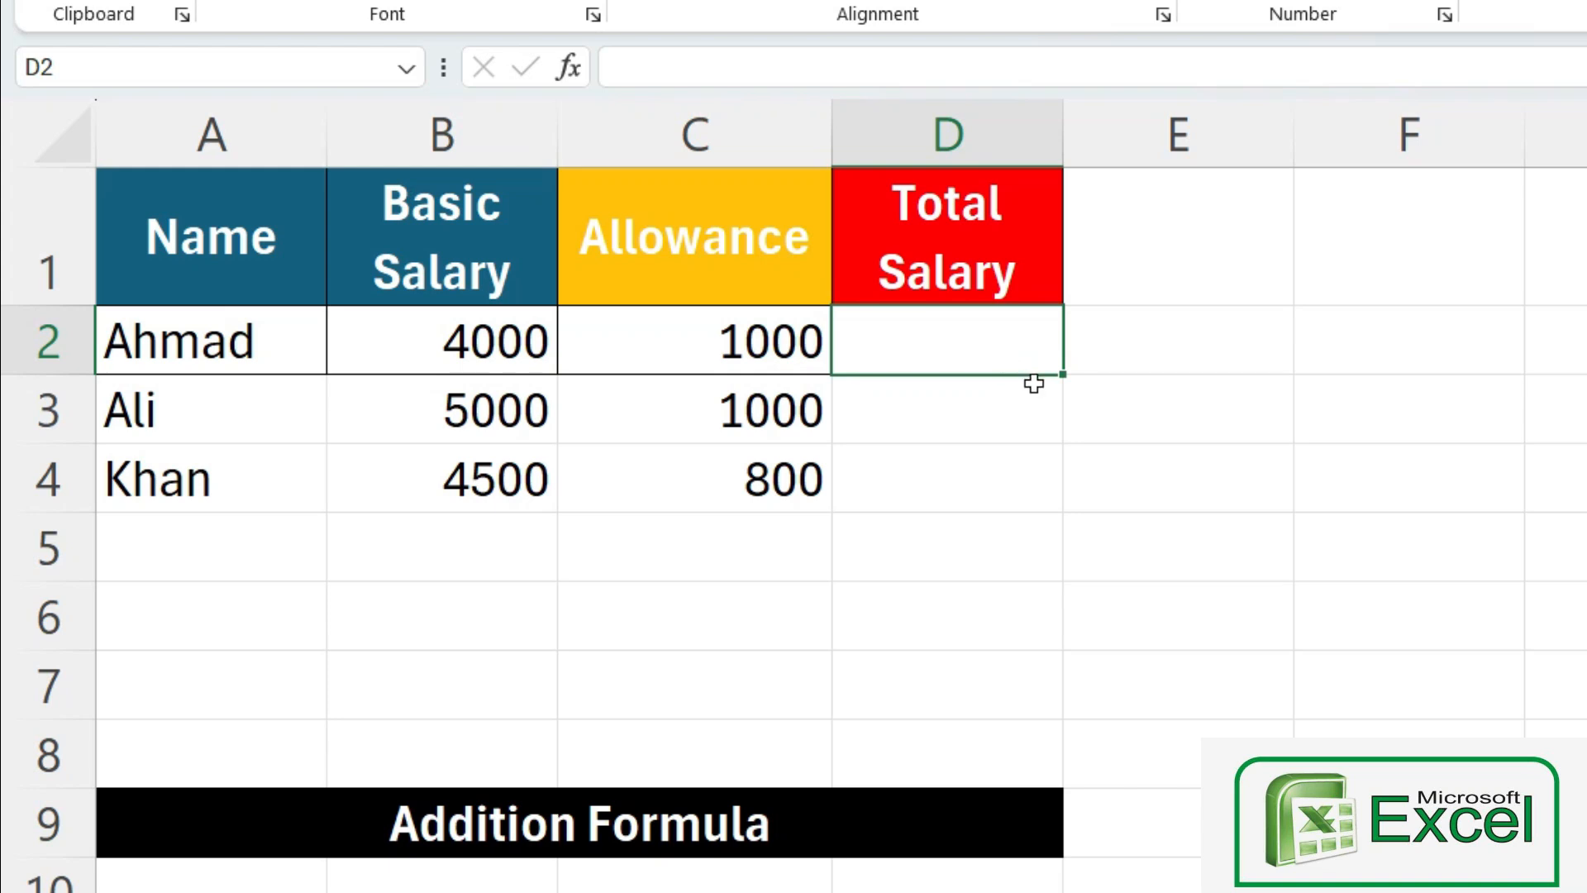
type("=")
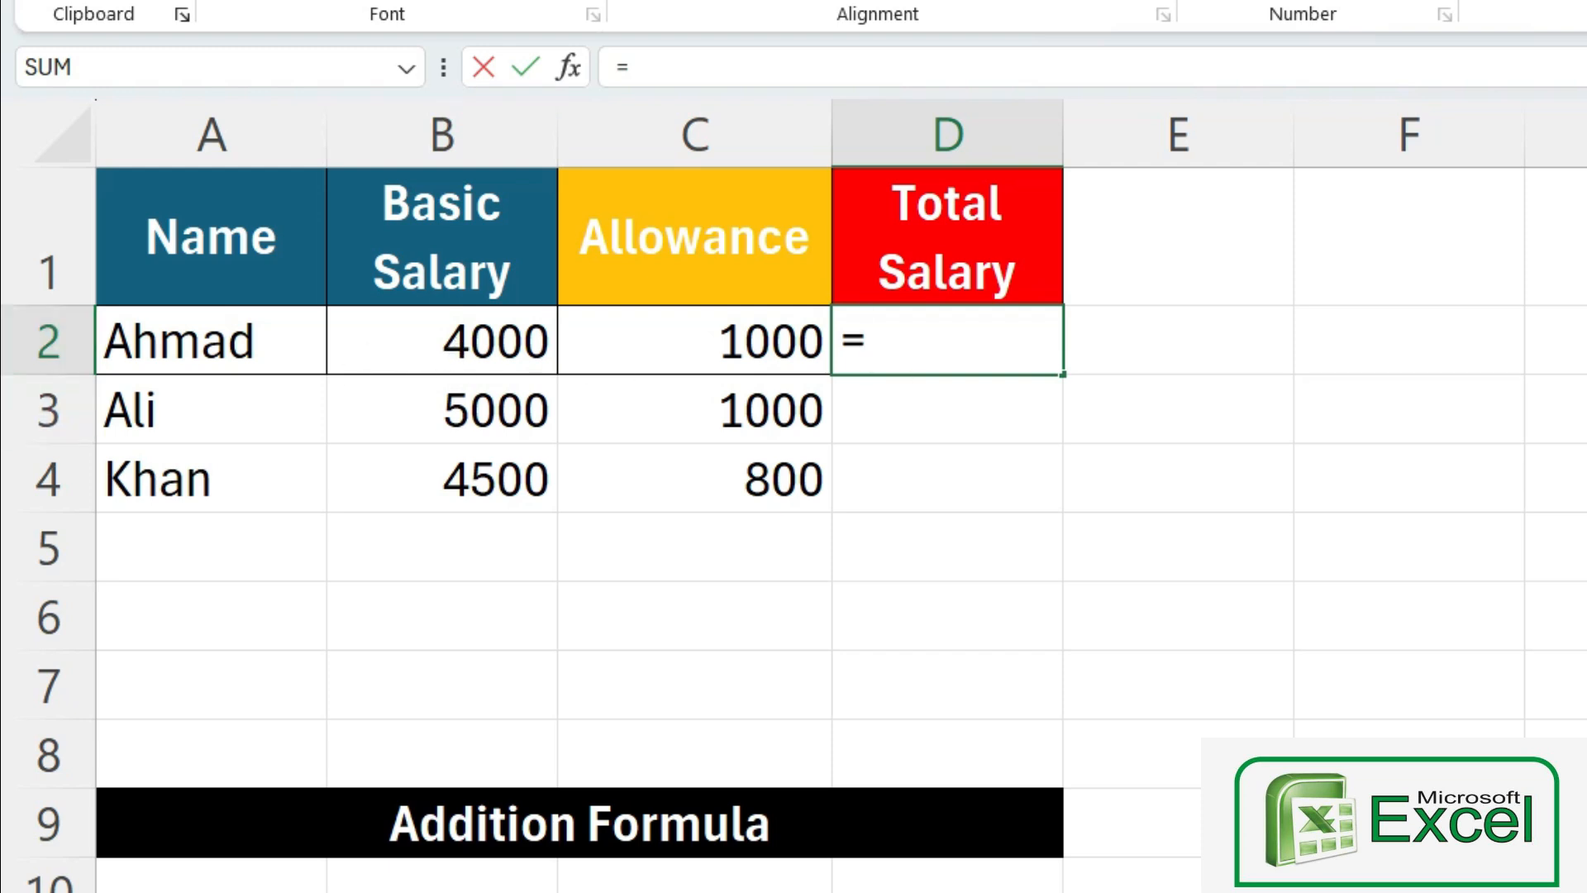
type("b2+")
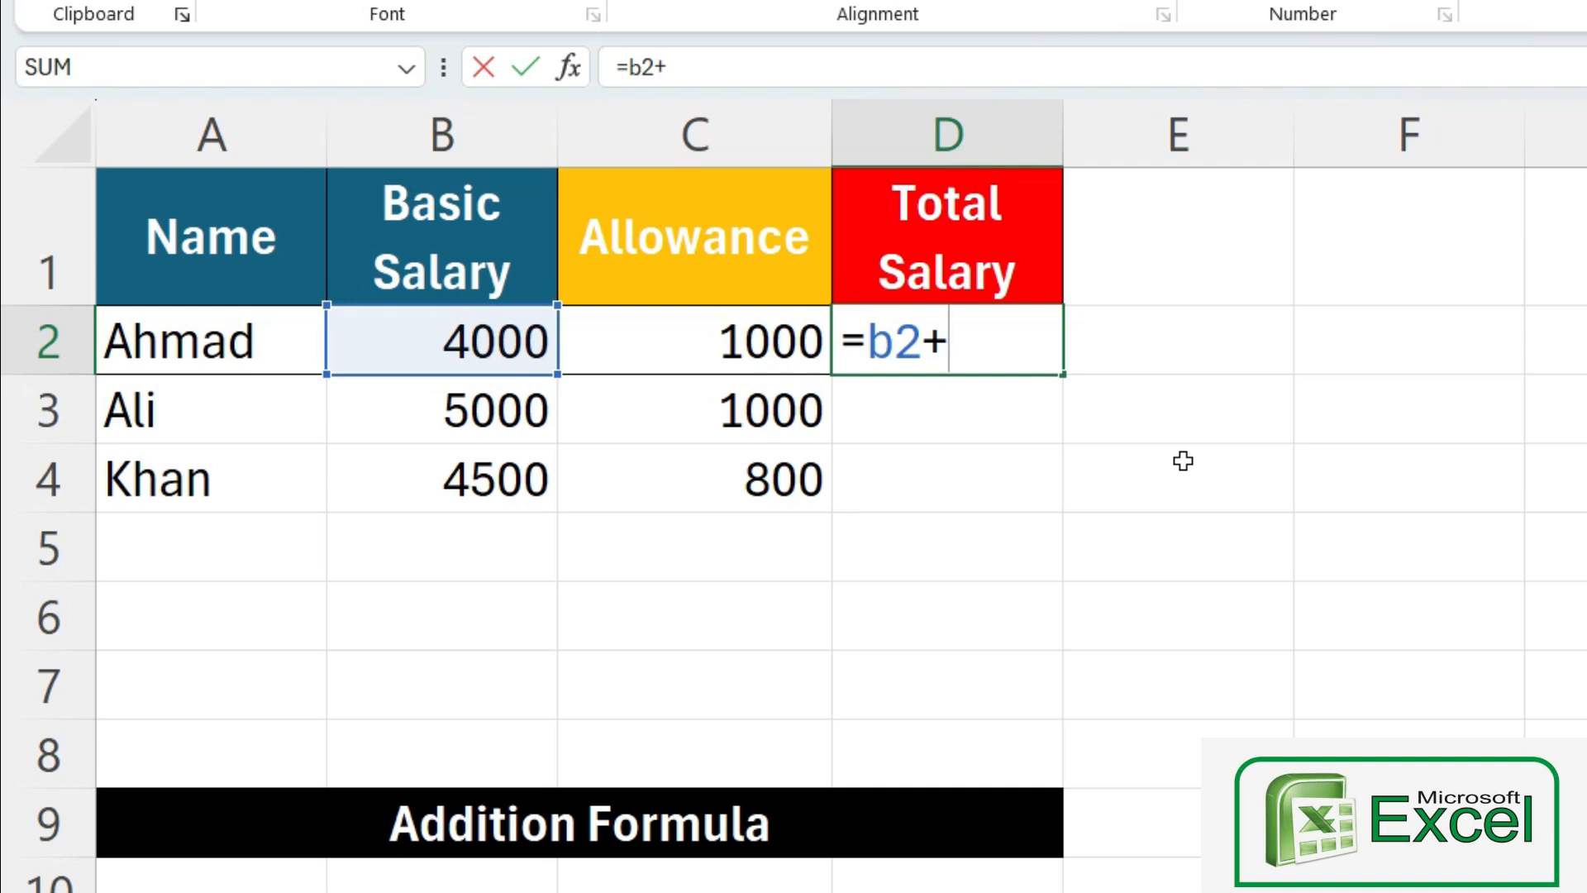
type("c")
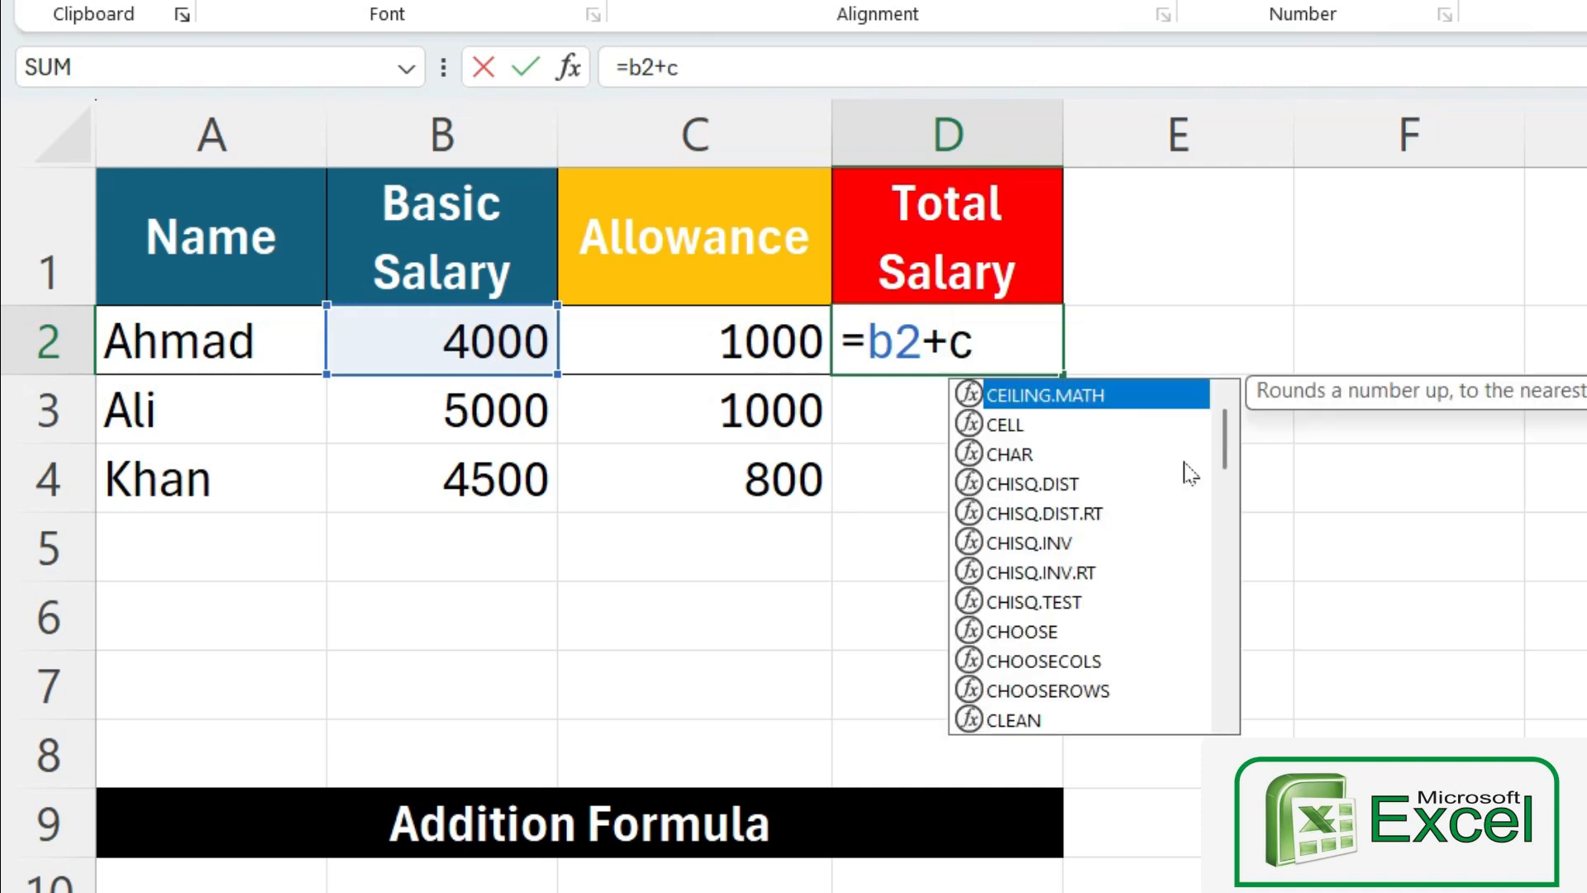
type("2")
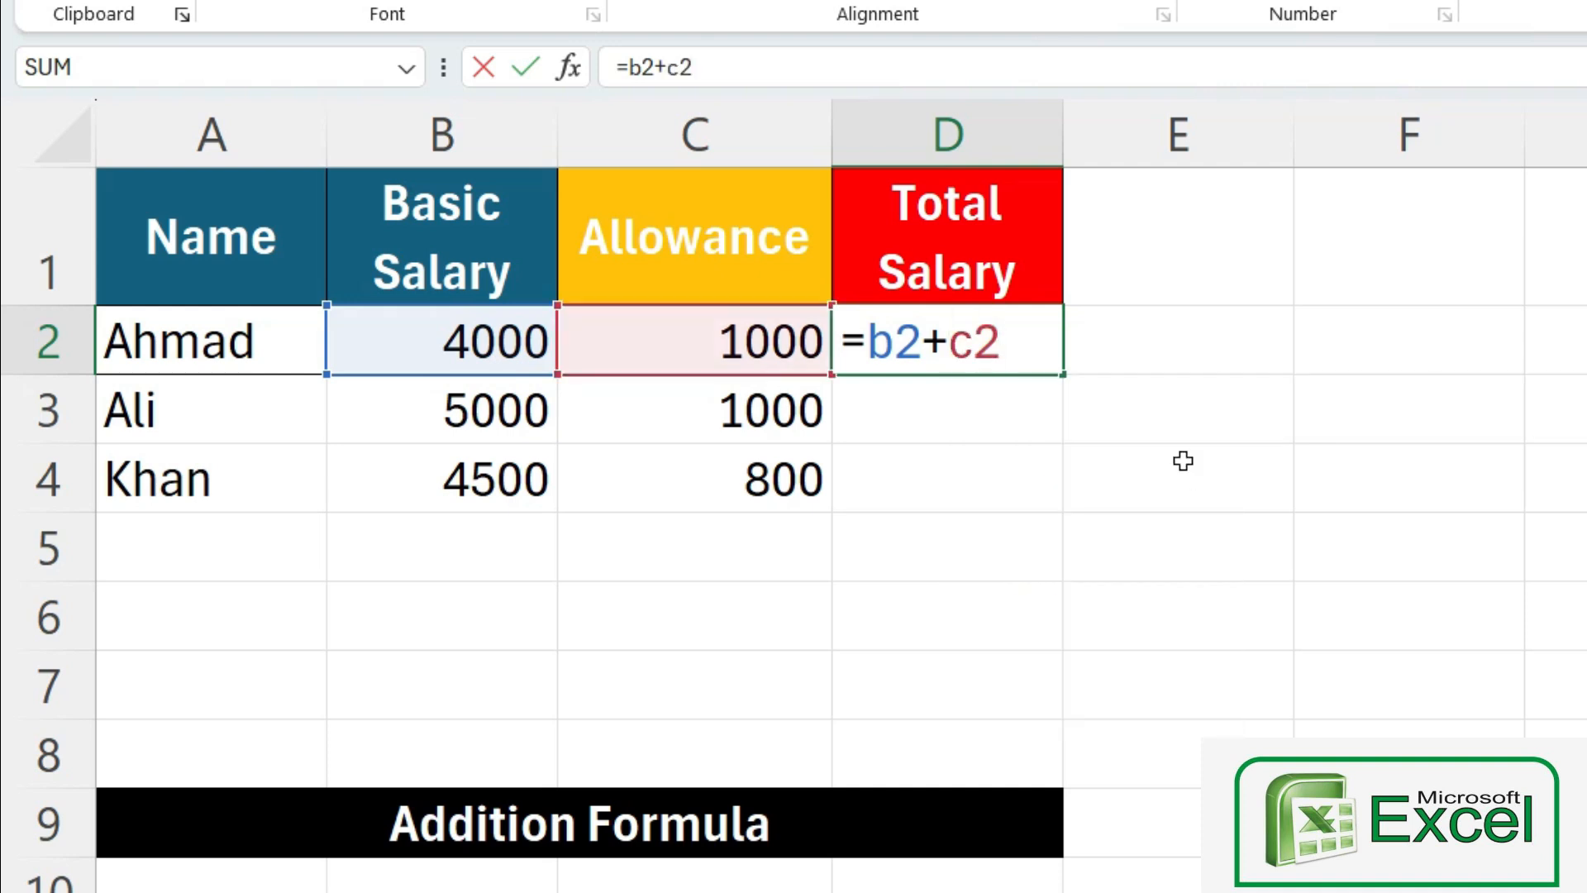
key("Return")
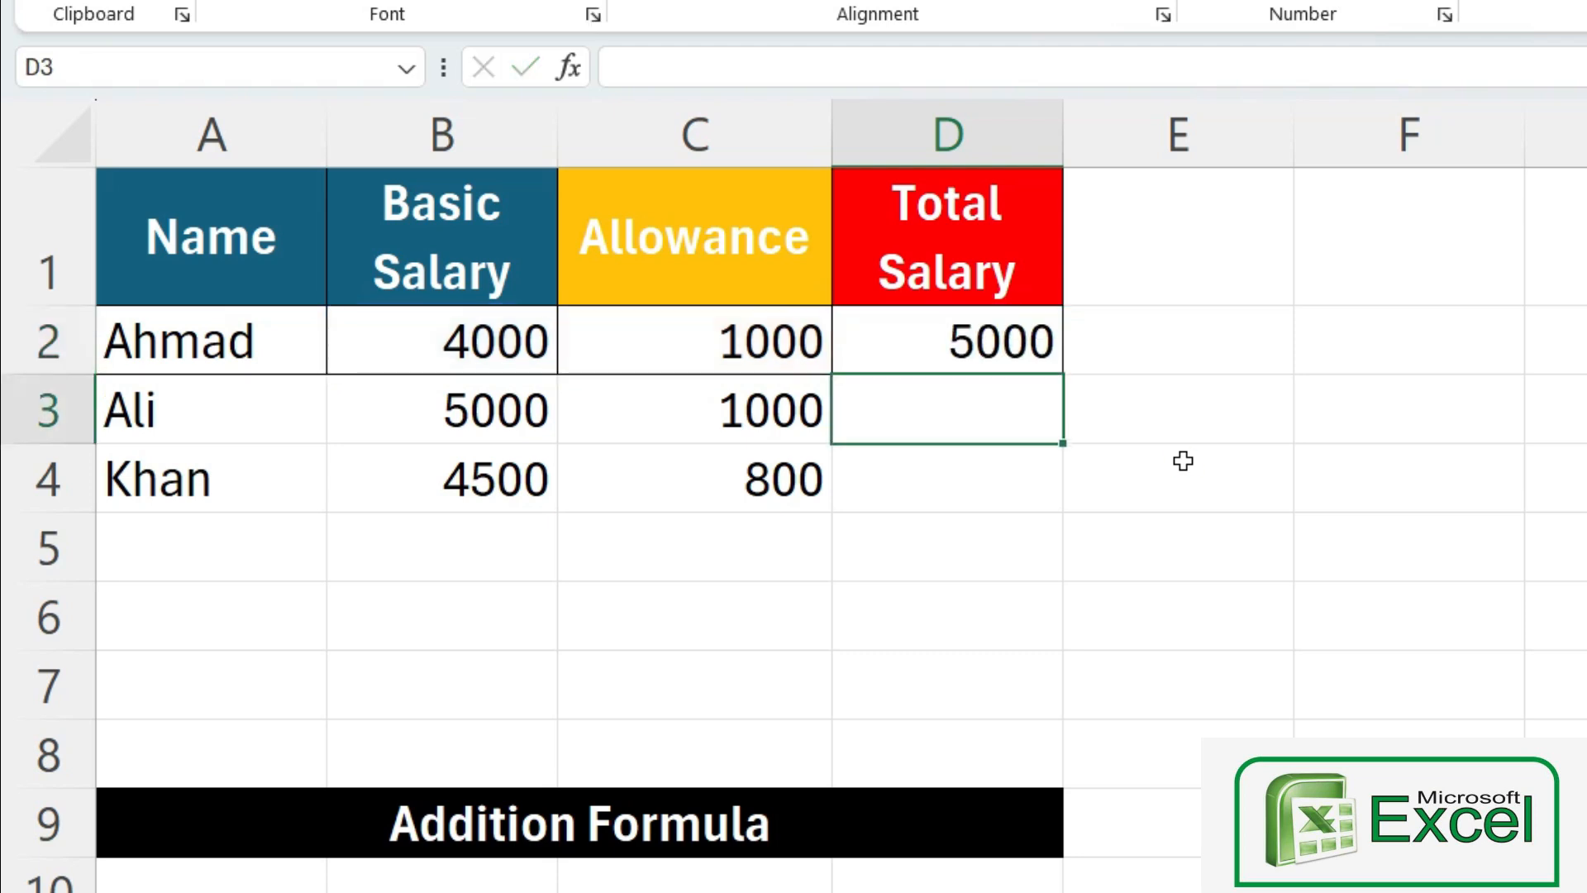
Step: Fill the total salary formula from D2 down to D5
left_click(1014, 343)
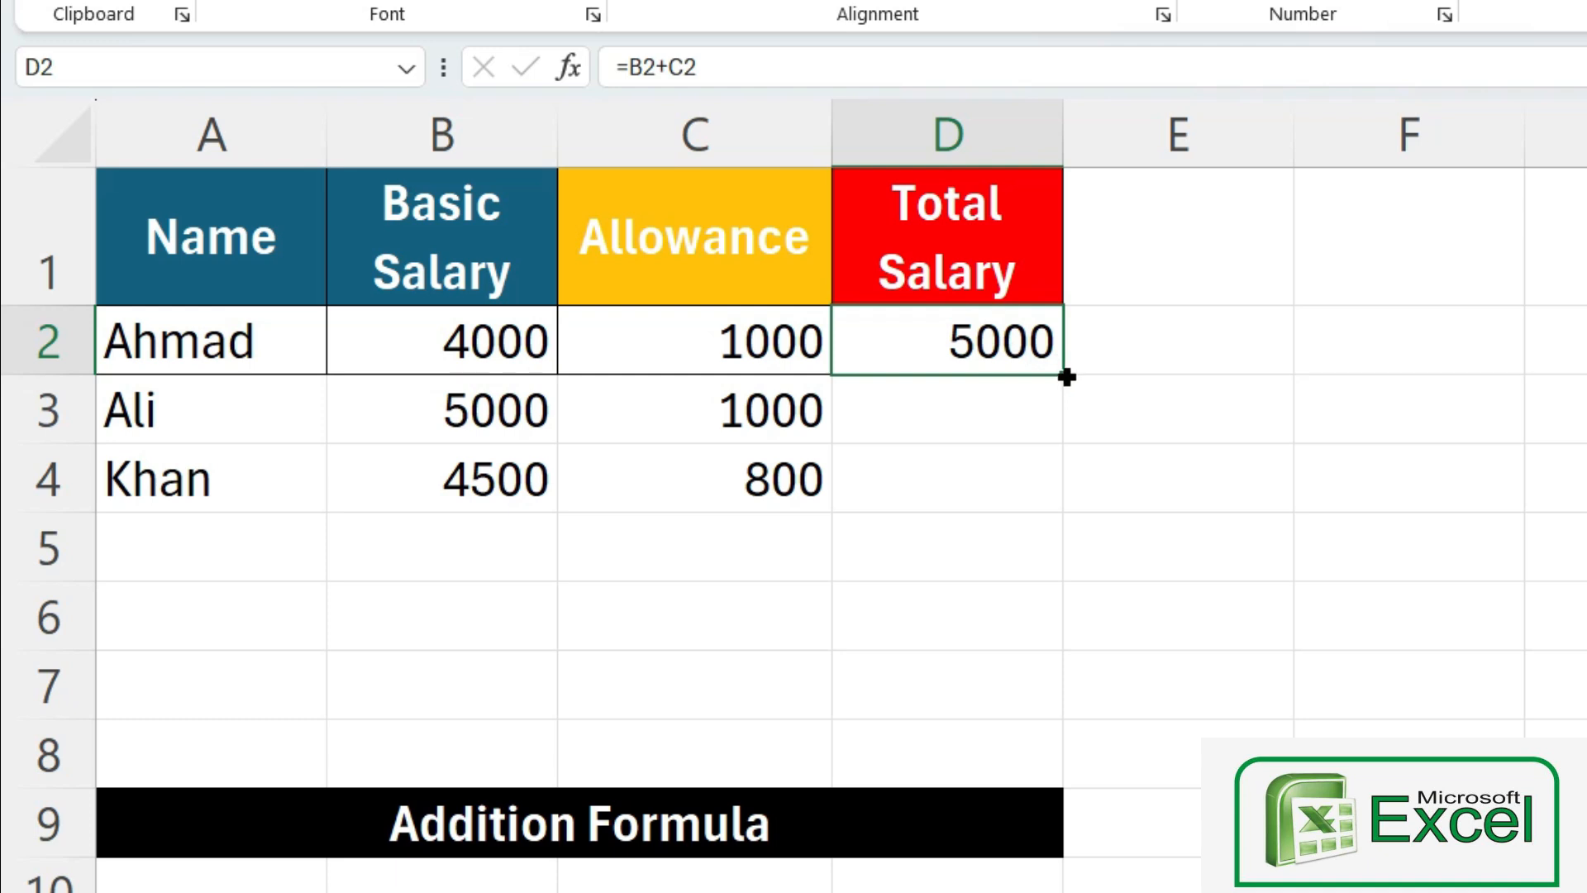
left_click_drag(1066, 377, 1083, 551)
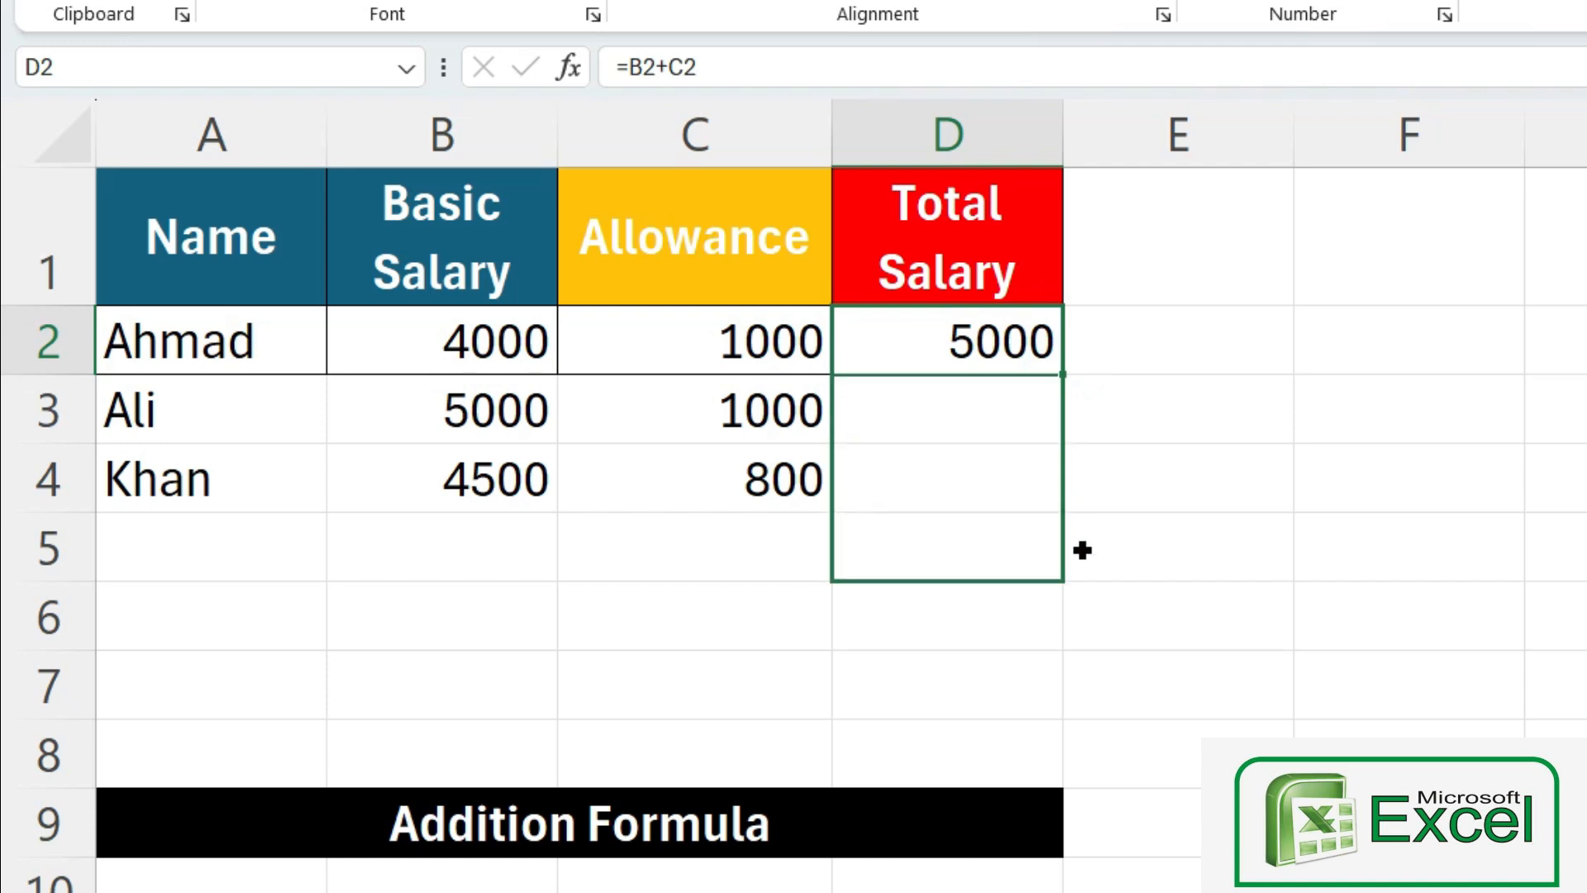
left_click_drag(1083, 550, 1083, 551)
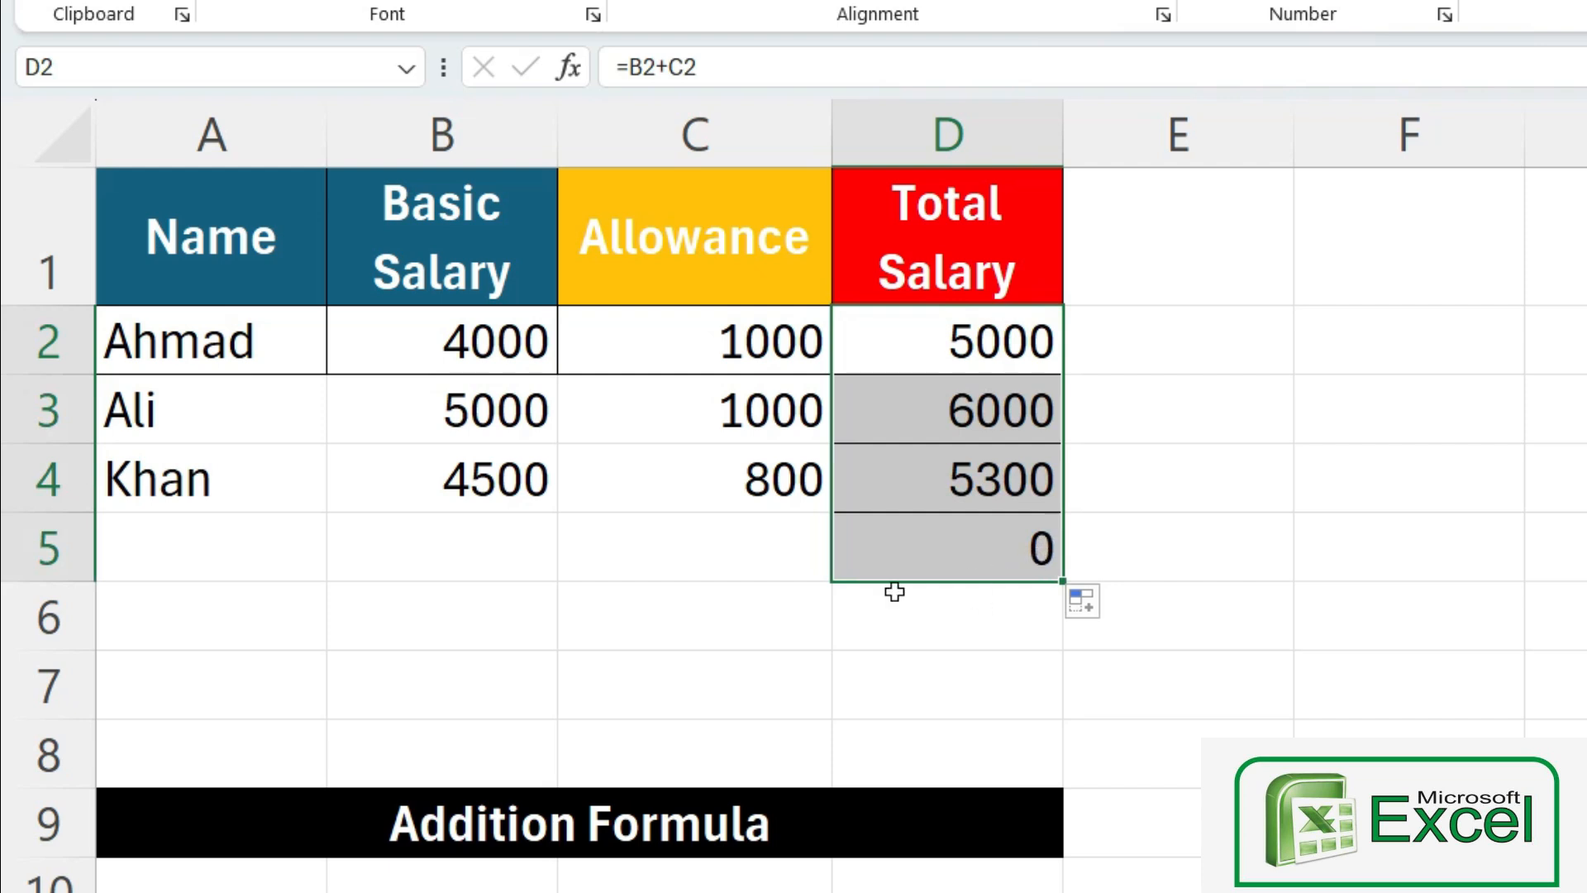
Step: Add a fourth employee in row 5 with the employee's name, a basic salary of 3500 and an allowance of 700
left_click(931, 541)
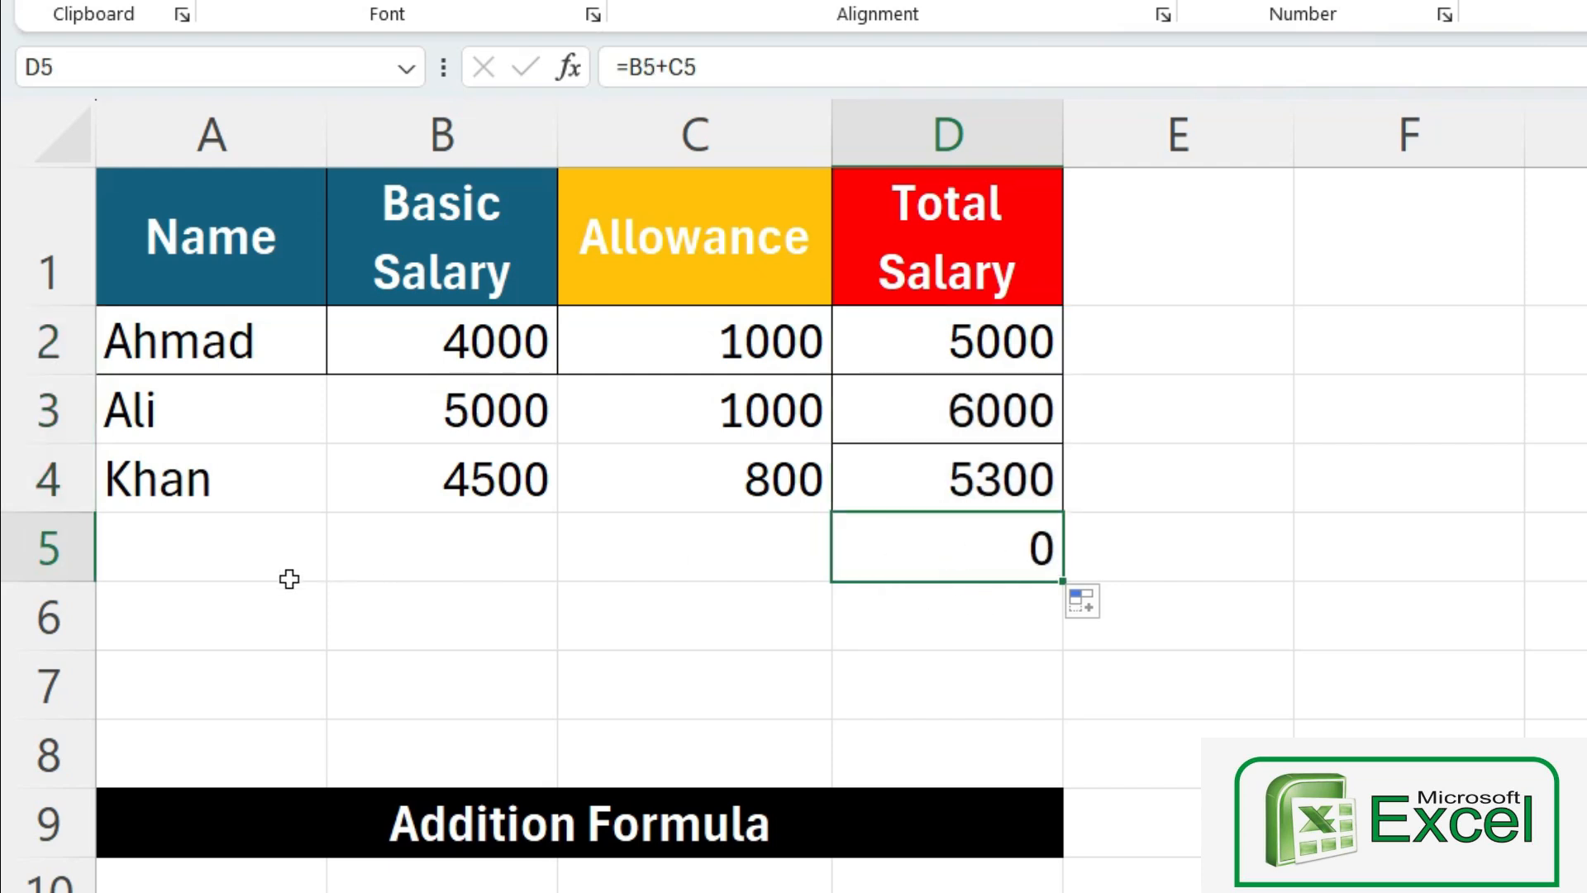
left_click(244, 567)
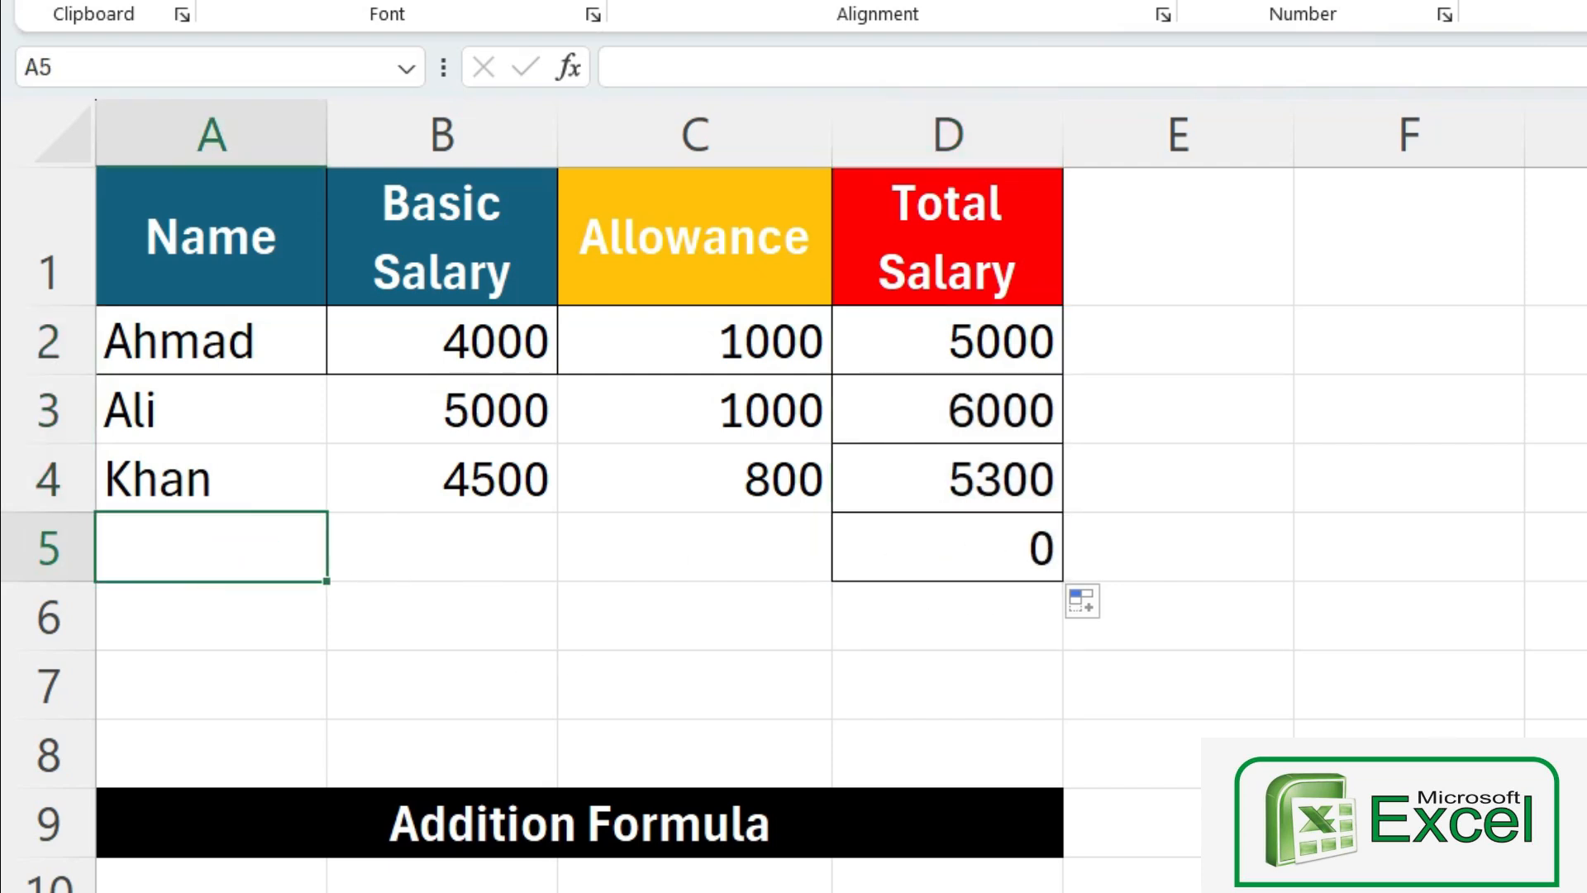
type("Nawaz")
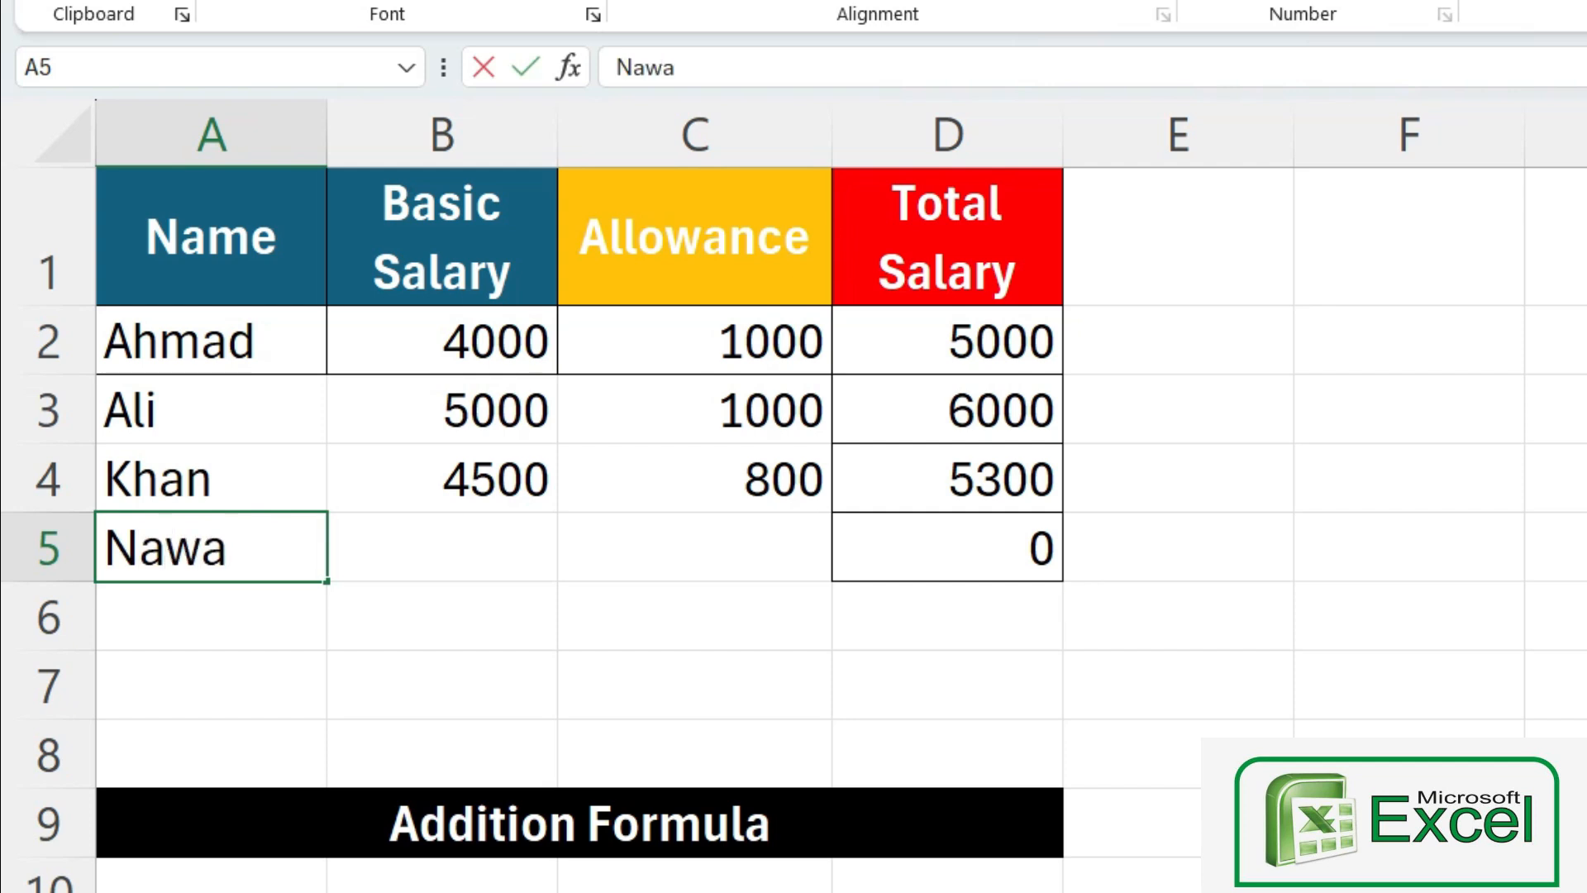
key("Tab")
type("3500")
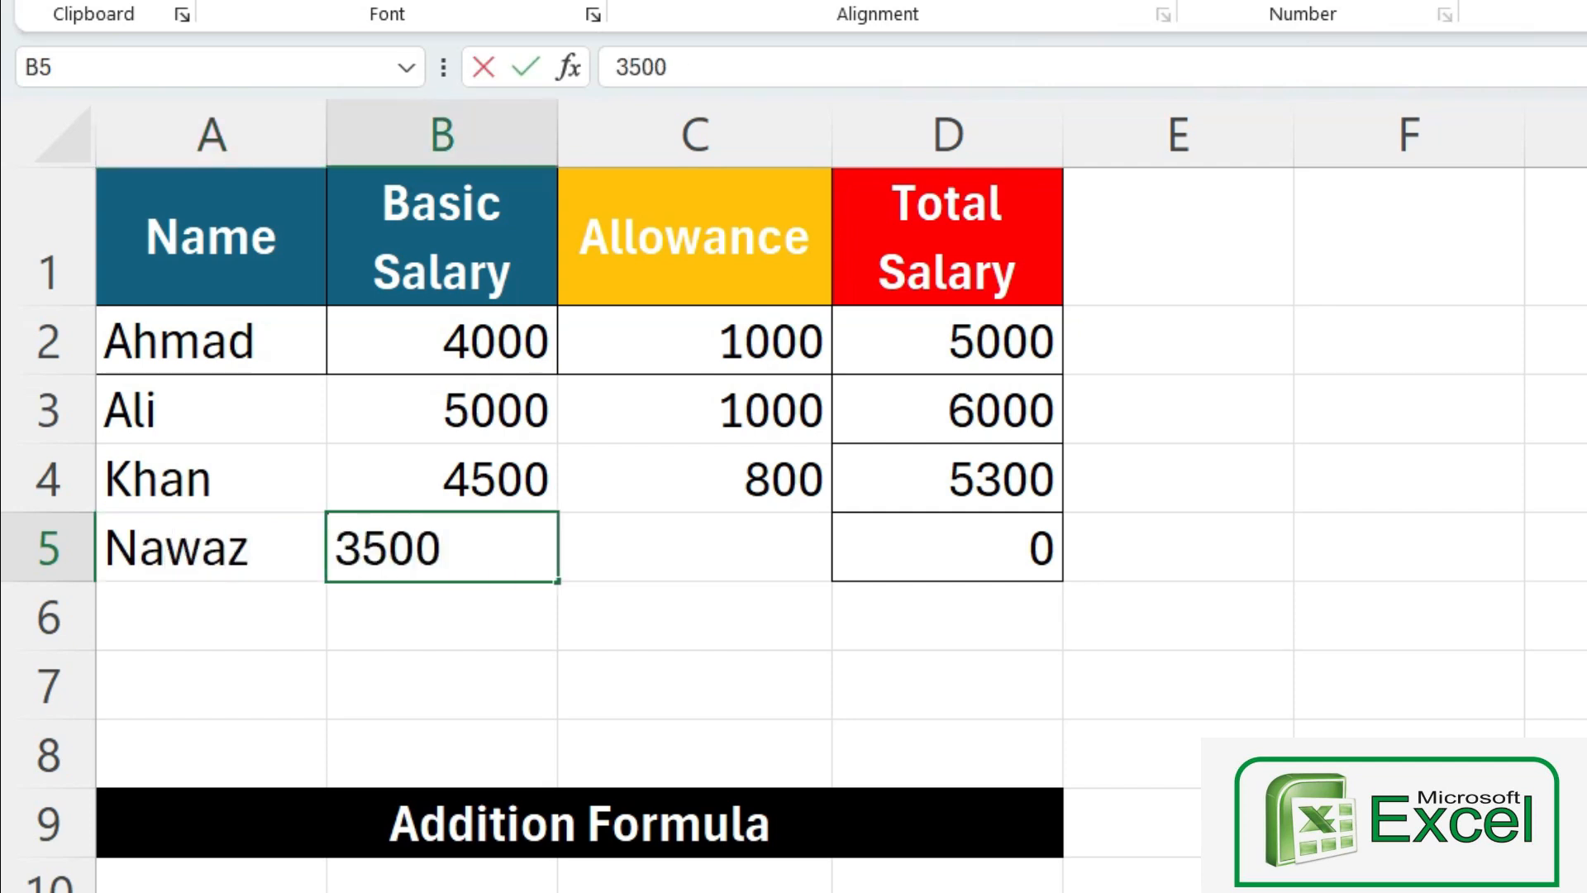
key("Tab")
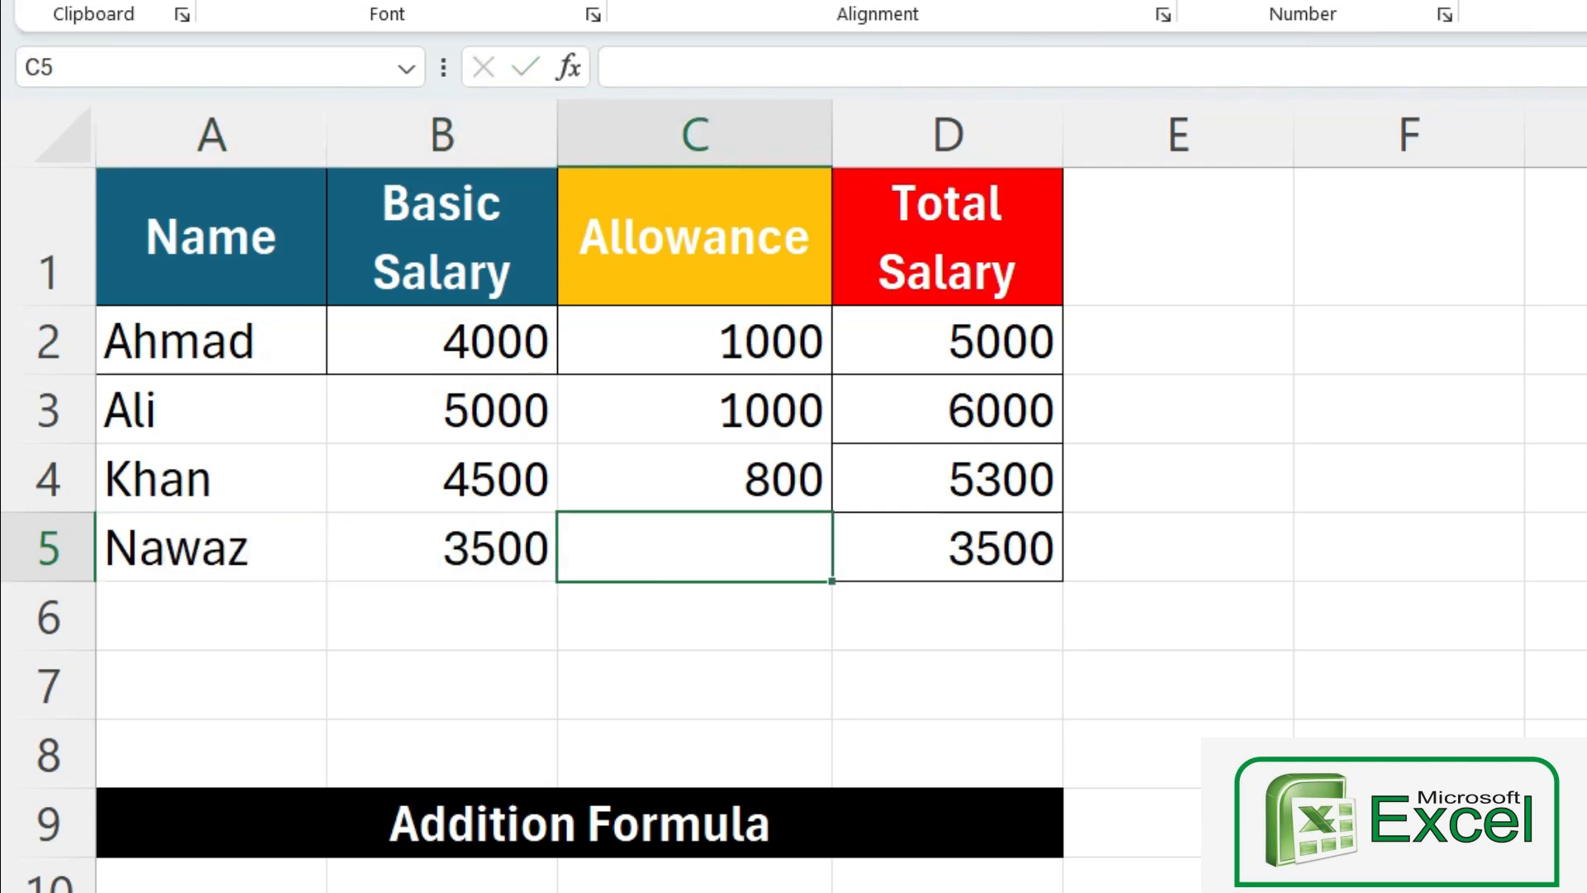
type("700")
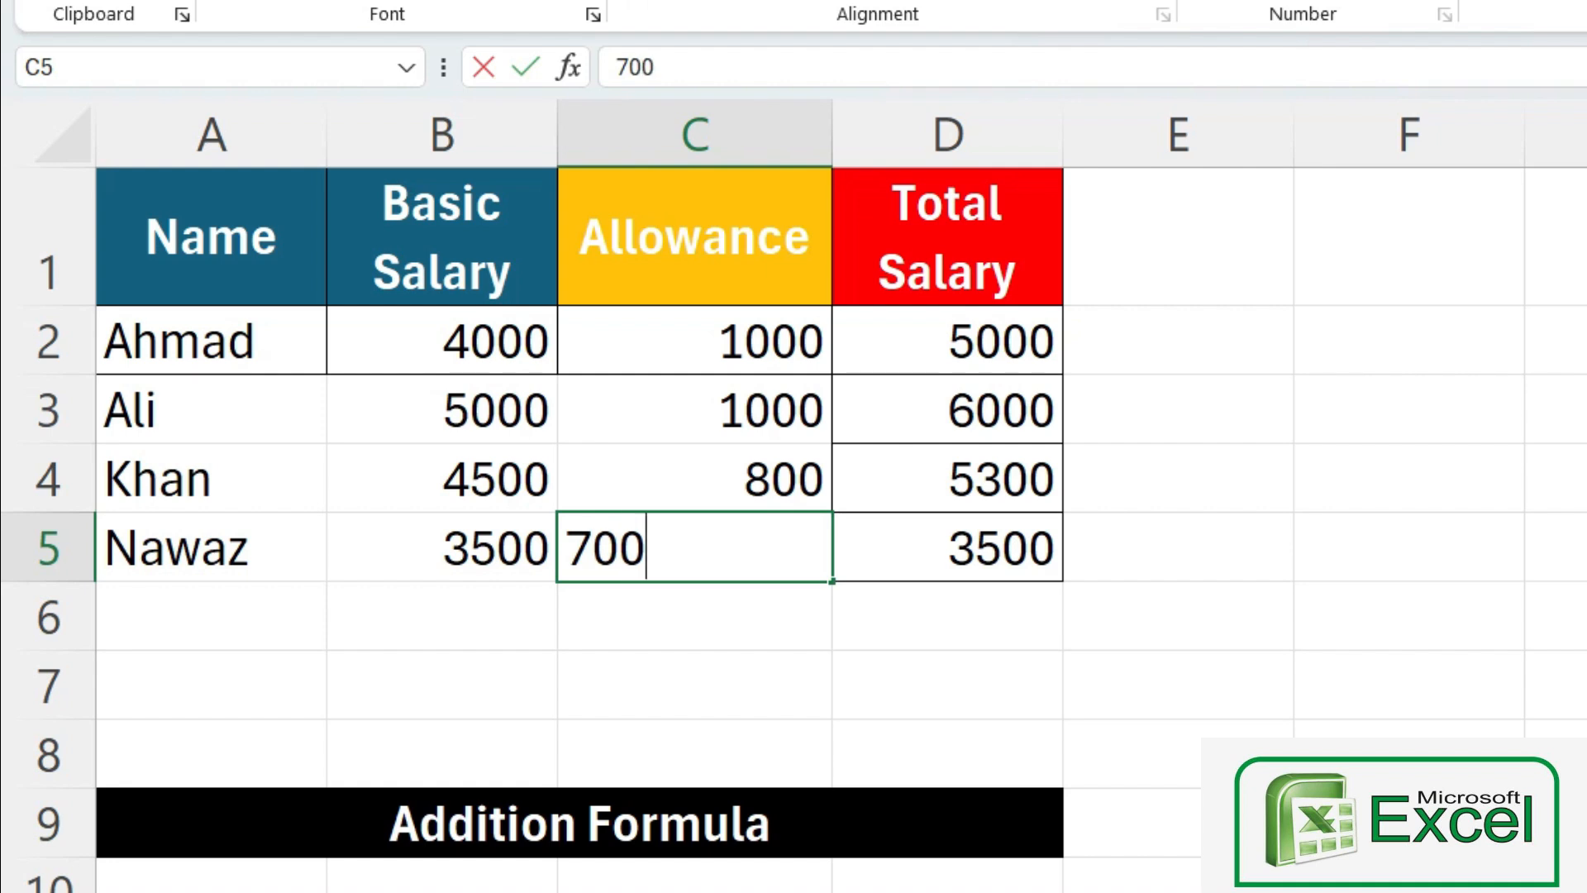
key("Return")
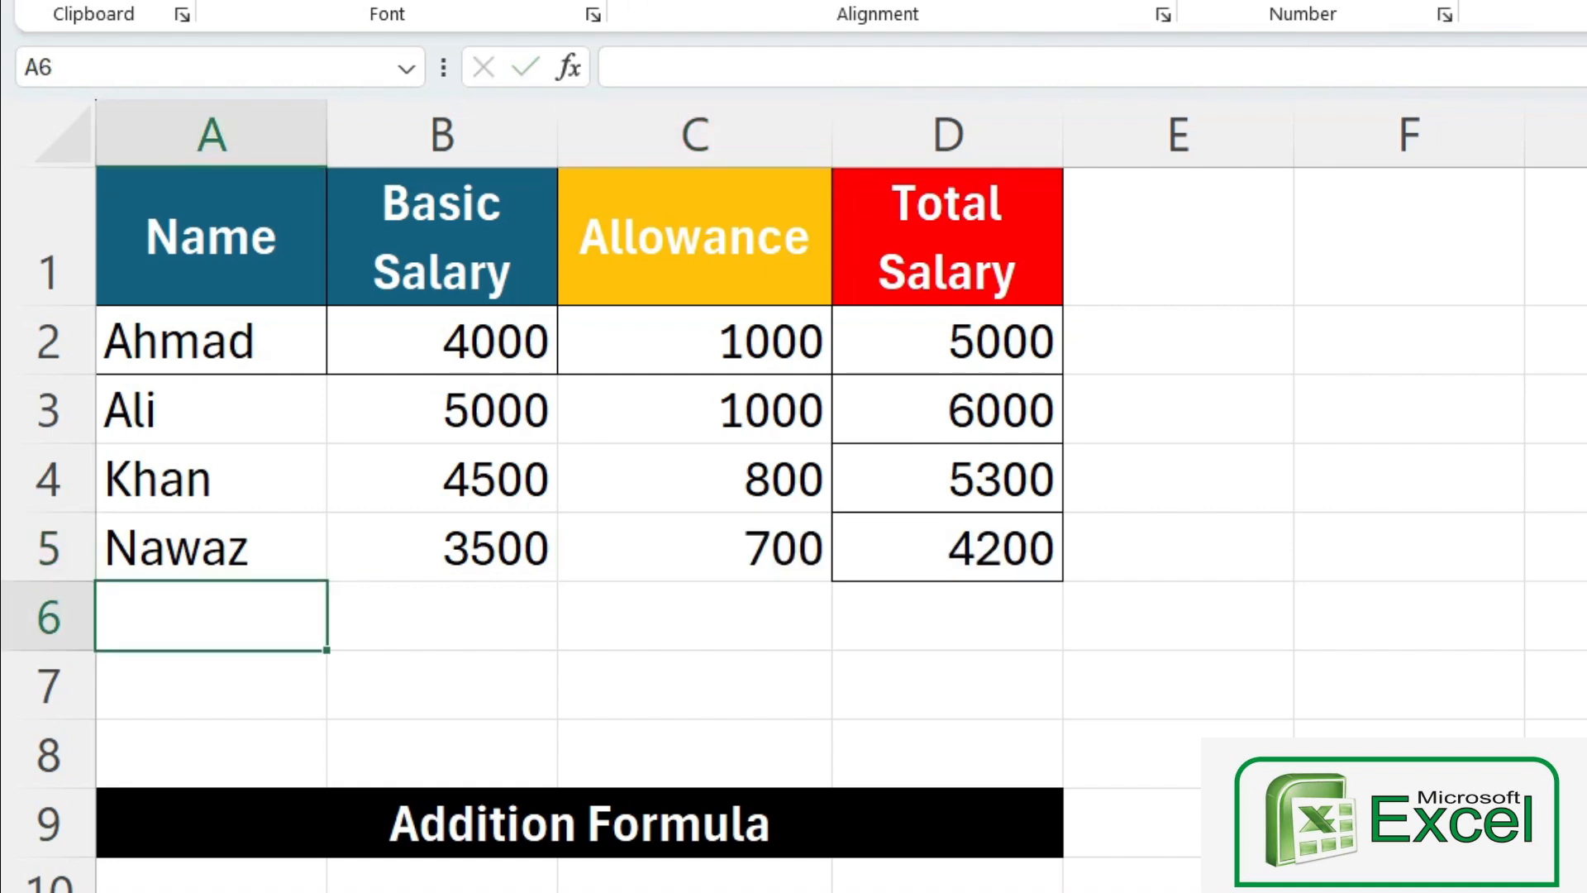
Step: Apply borders around all cells in the employee rows, A2 to D5
left_click(998, 564)
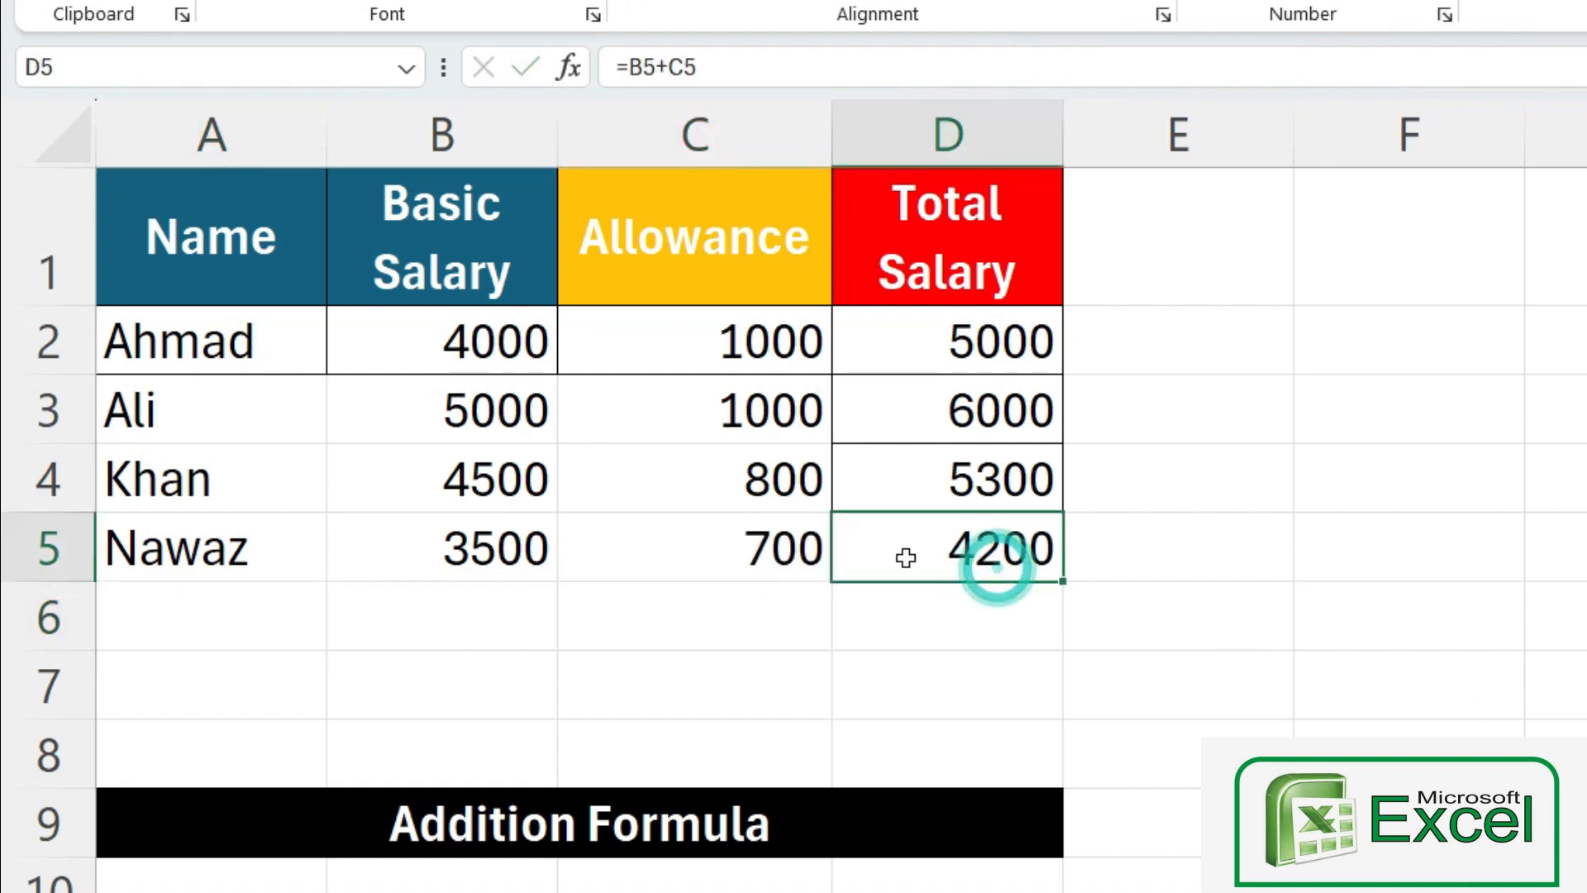
left_click_drag(906, 558, 159, 361)
left_click(372, 2)
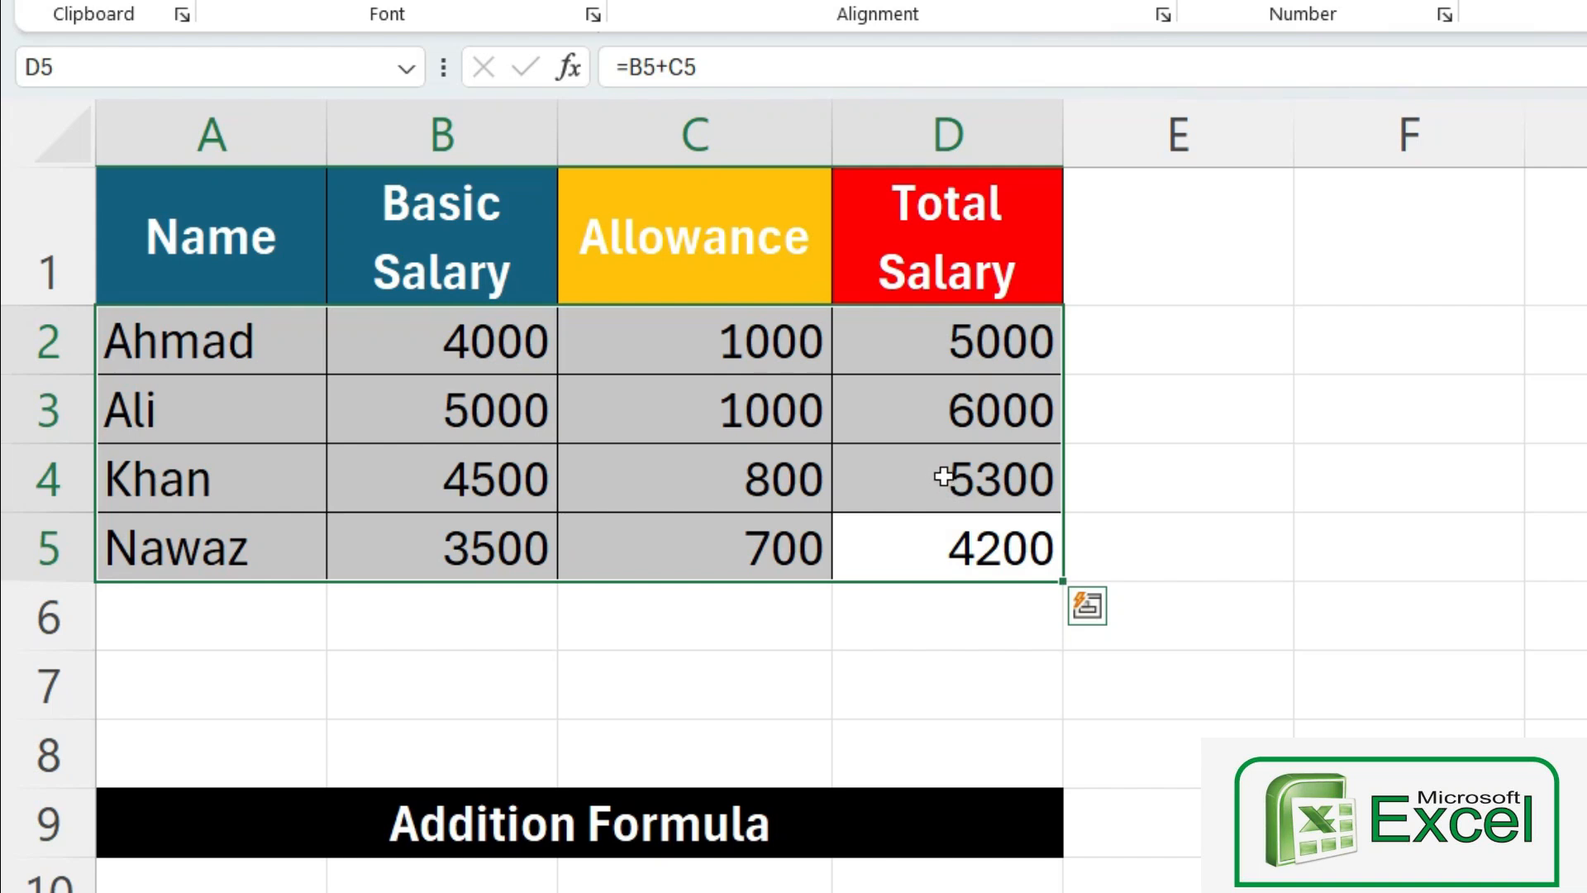
Step: Inspect the cell references used by the total salary formula in D2
left_click(911, 337)
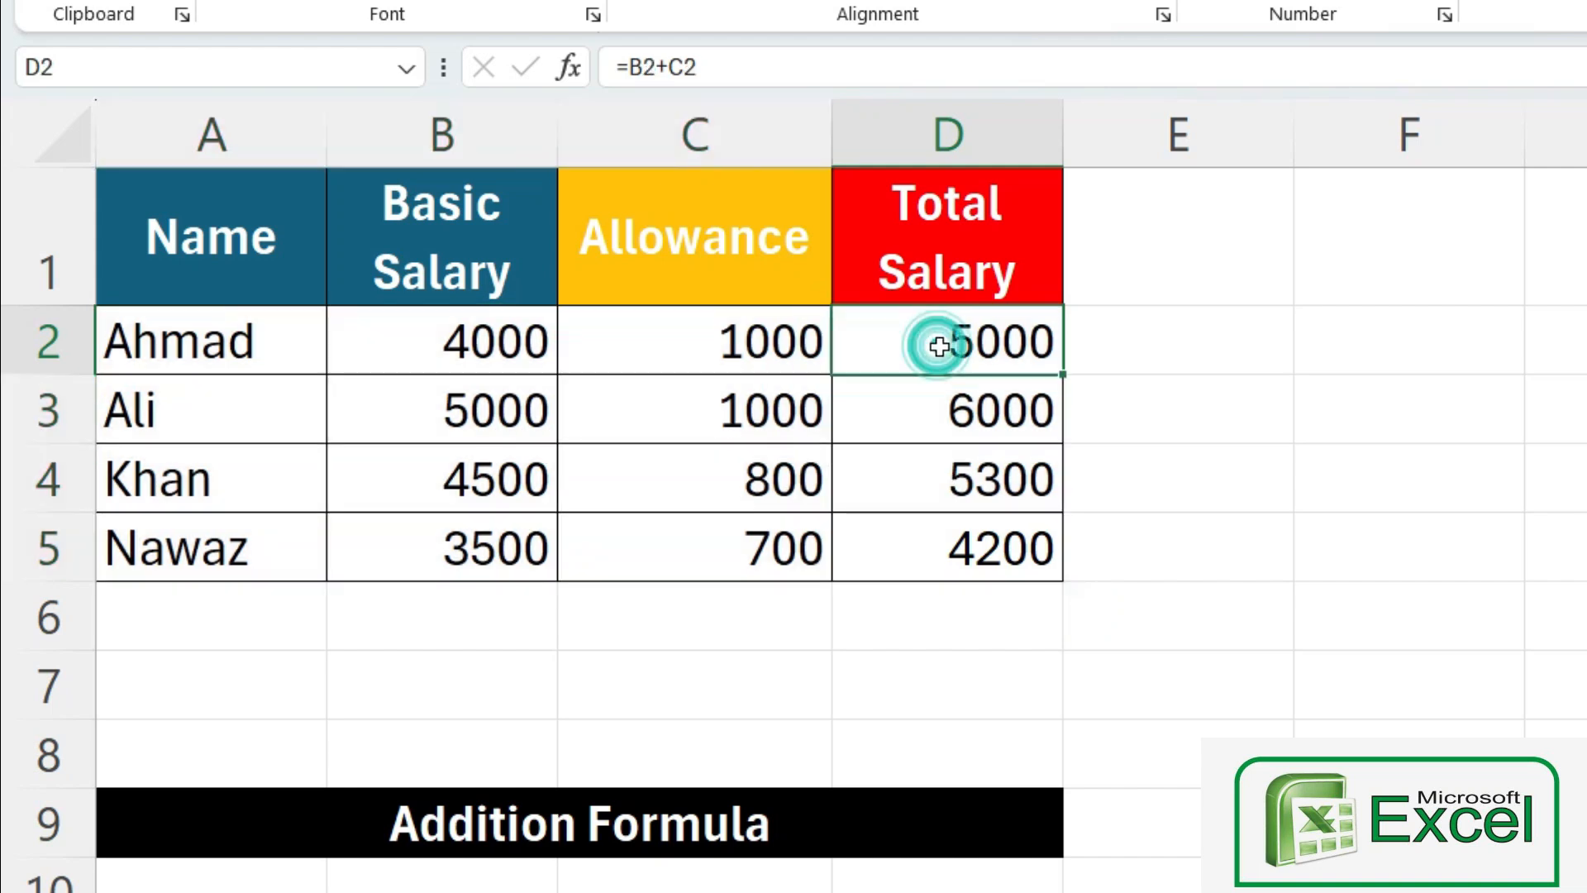
double_click(995, 358)
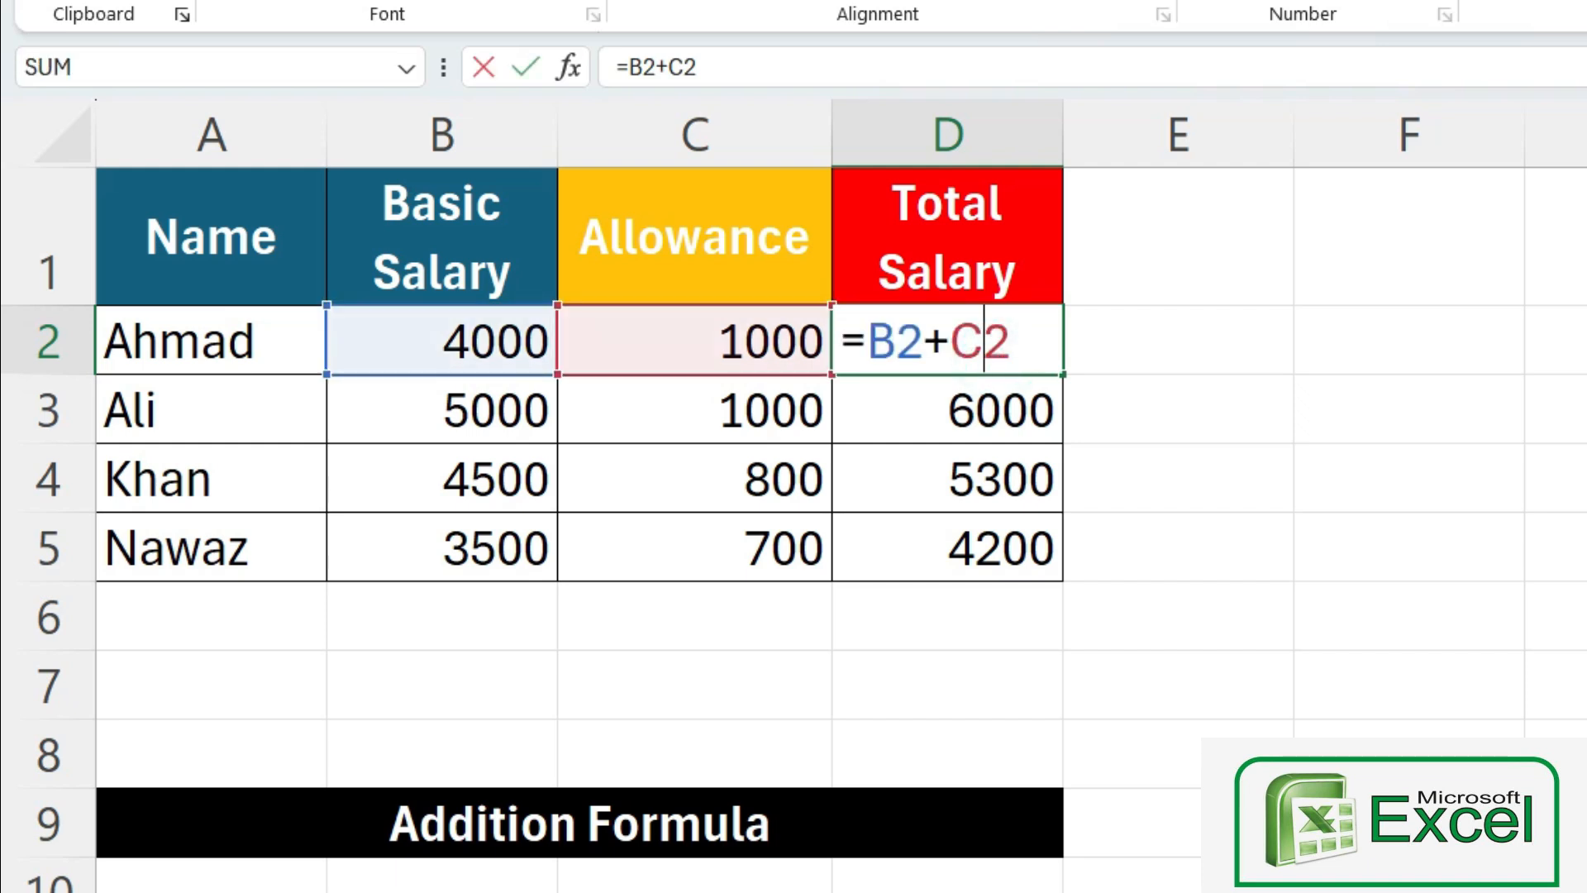
key("Return")
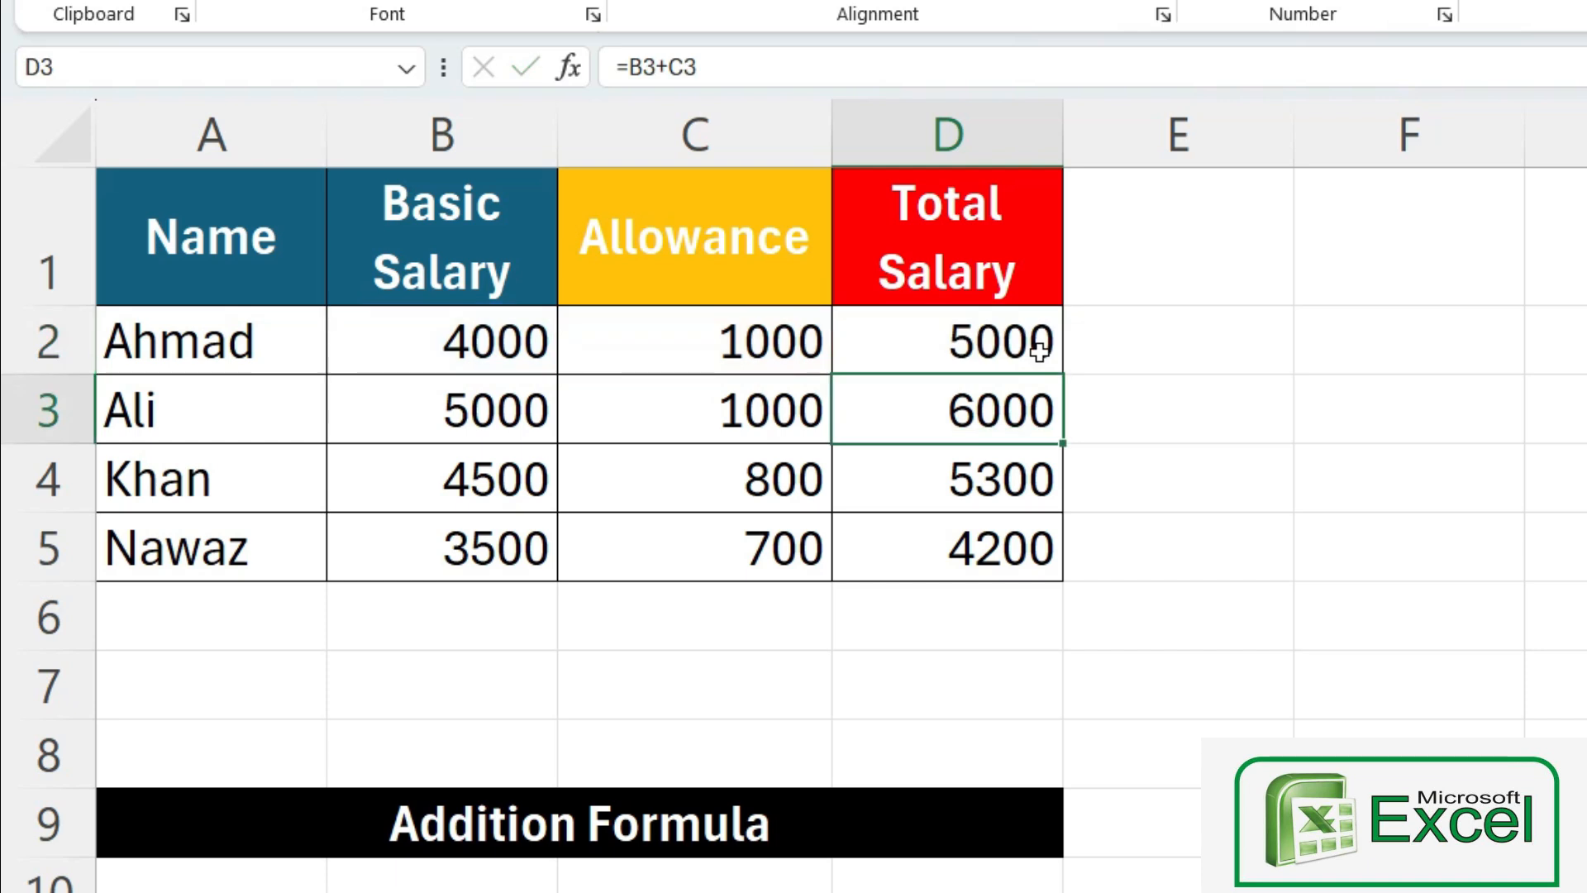
Step: Set the first employee's basic salary in B2 to 3000 and check the total salary in D2
left_click(525, 351)
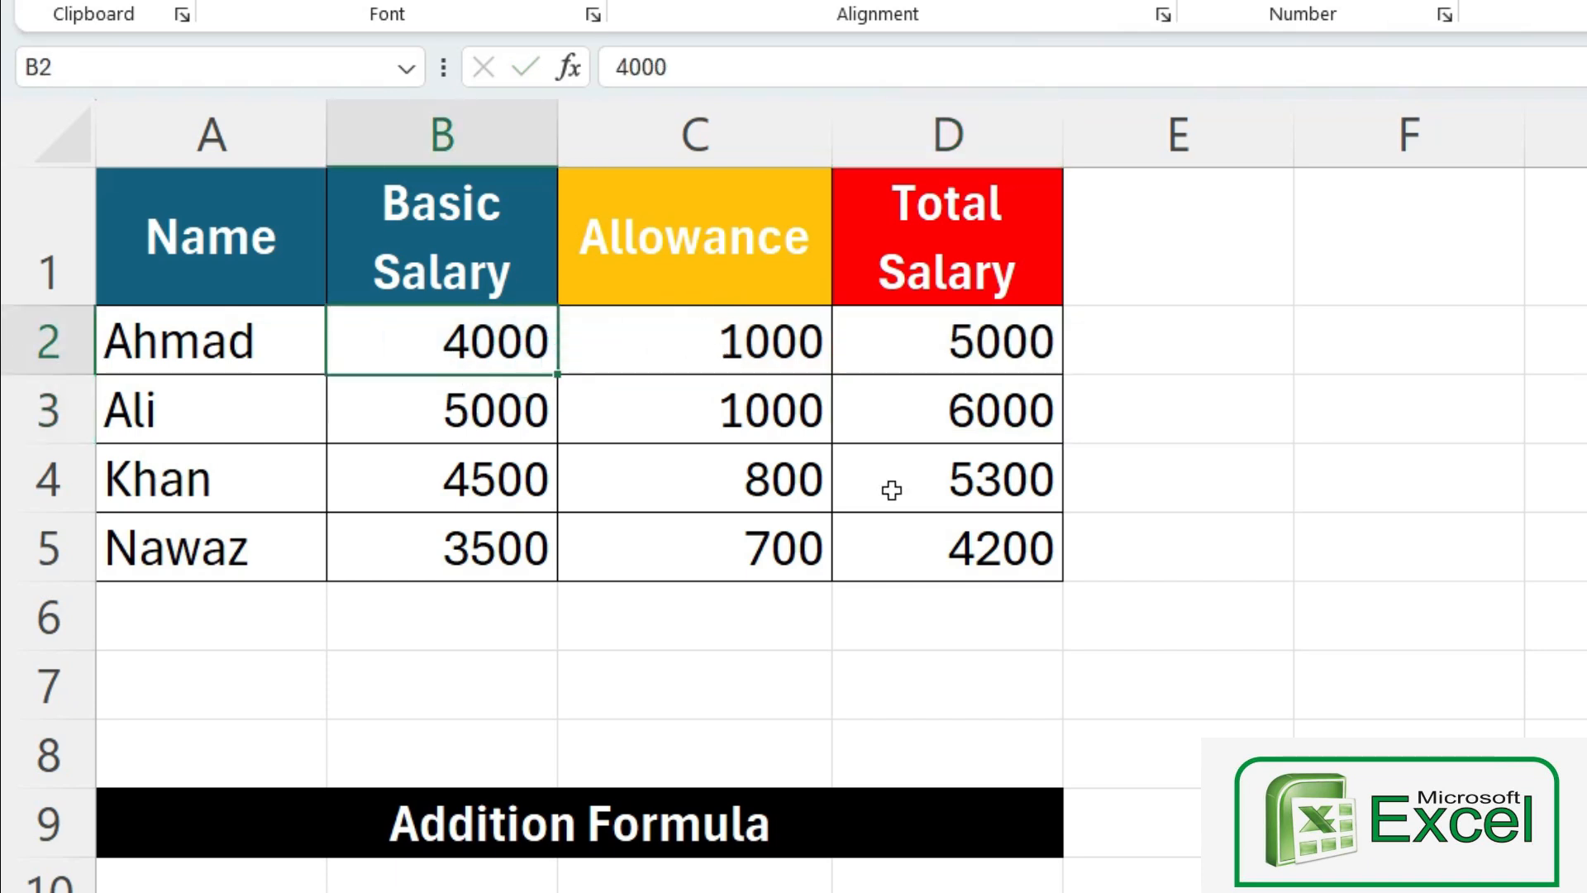
type("3000")
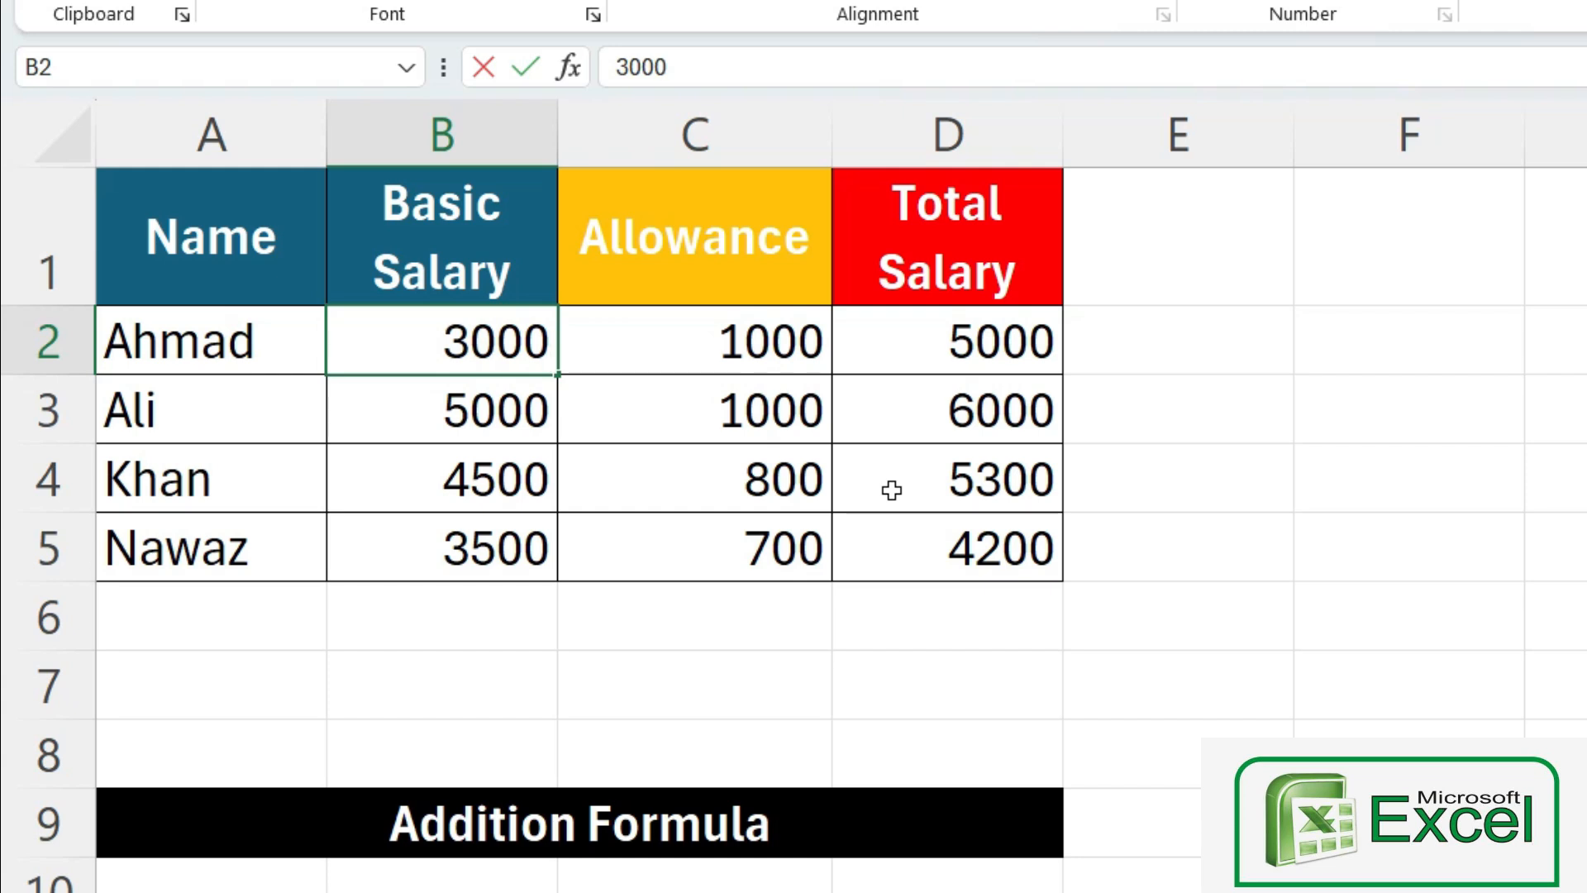
key("Return")
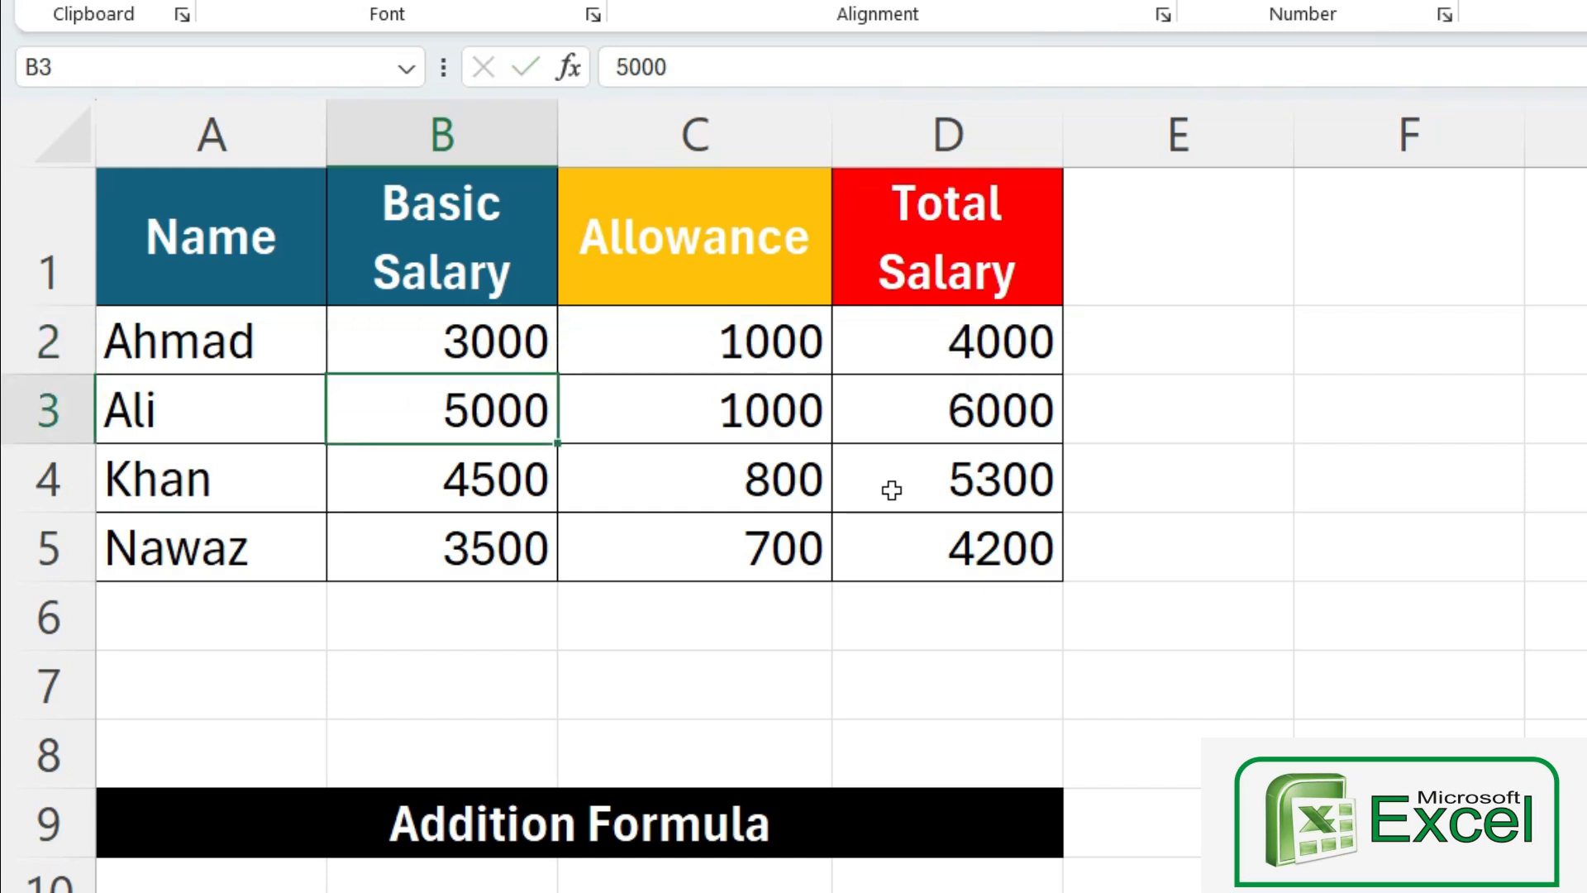
left_click(990, 341)
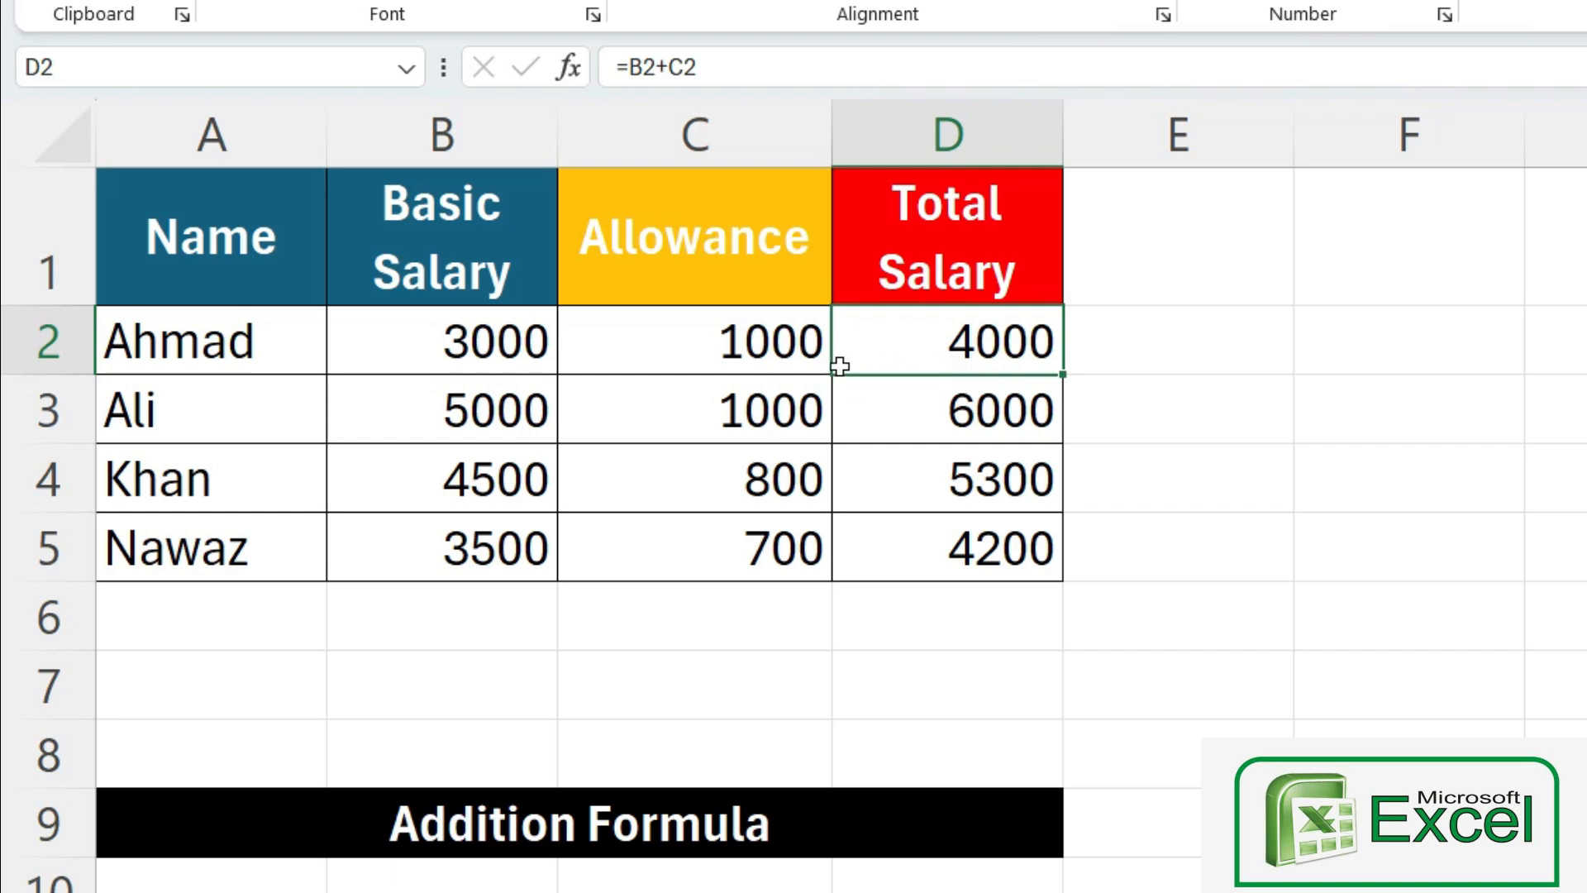
left_click(1005, 405)
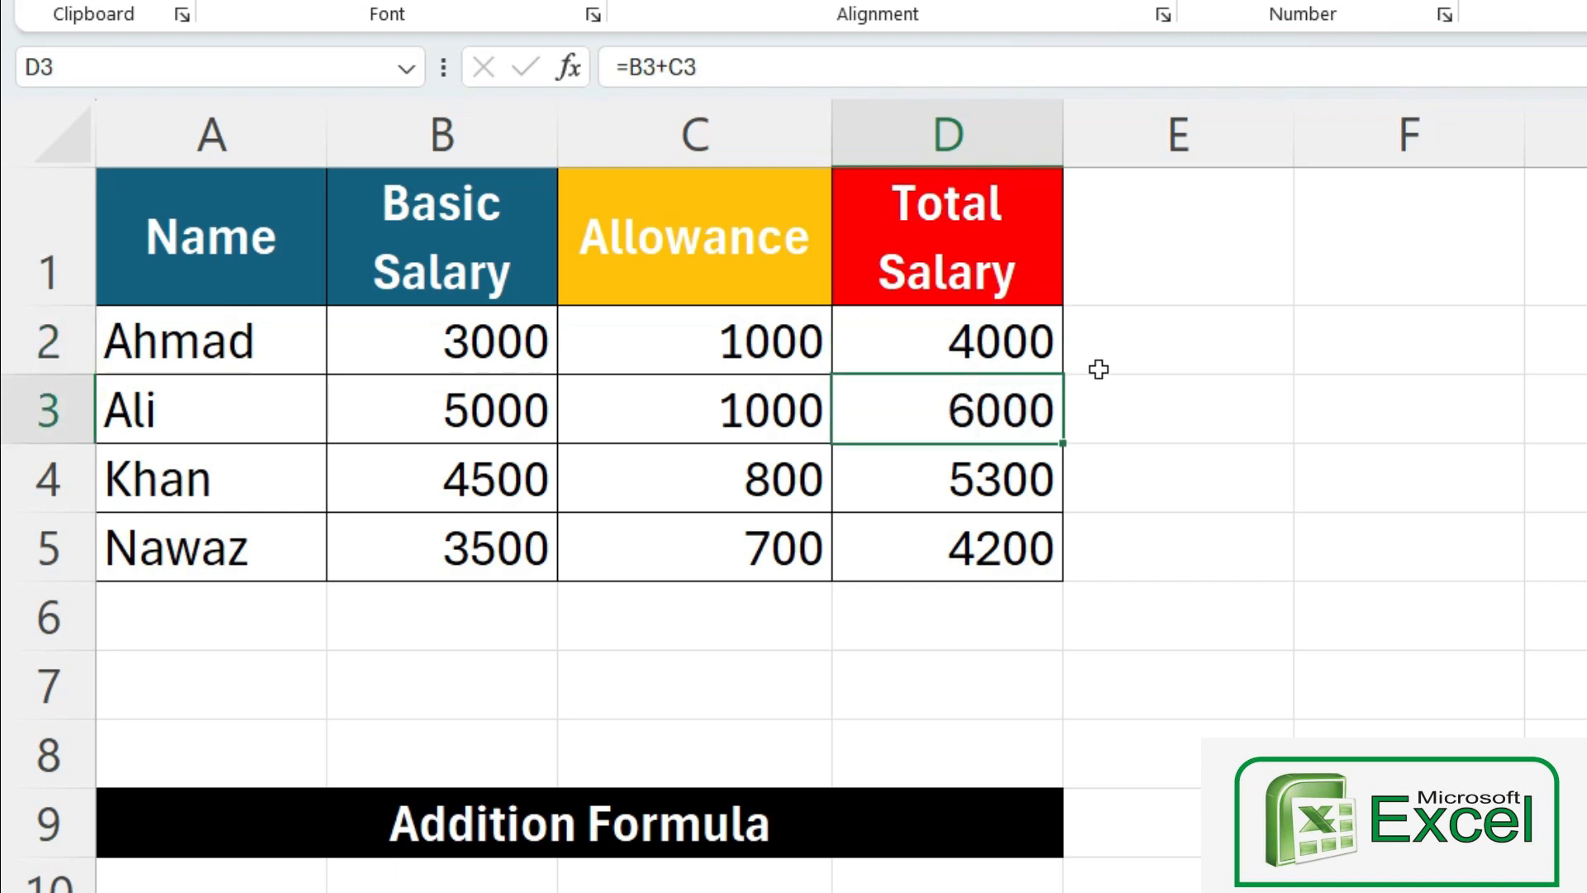
left_click(720, 666)
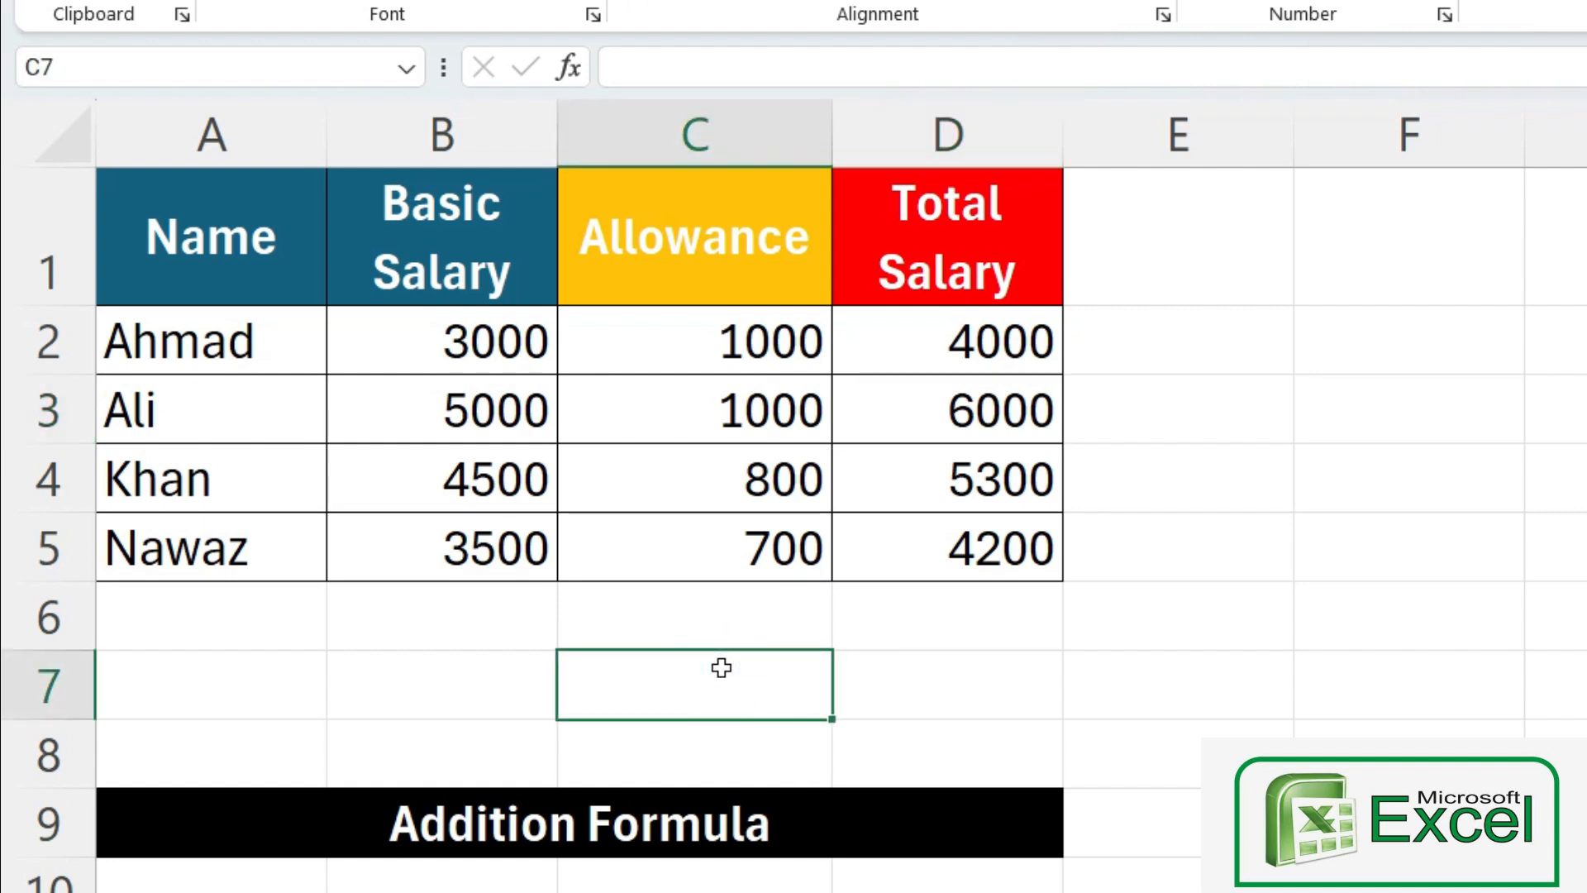
type("=")
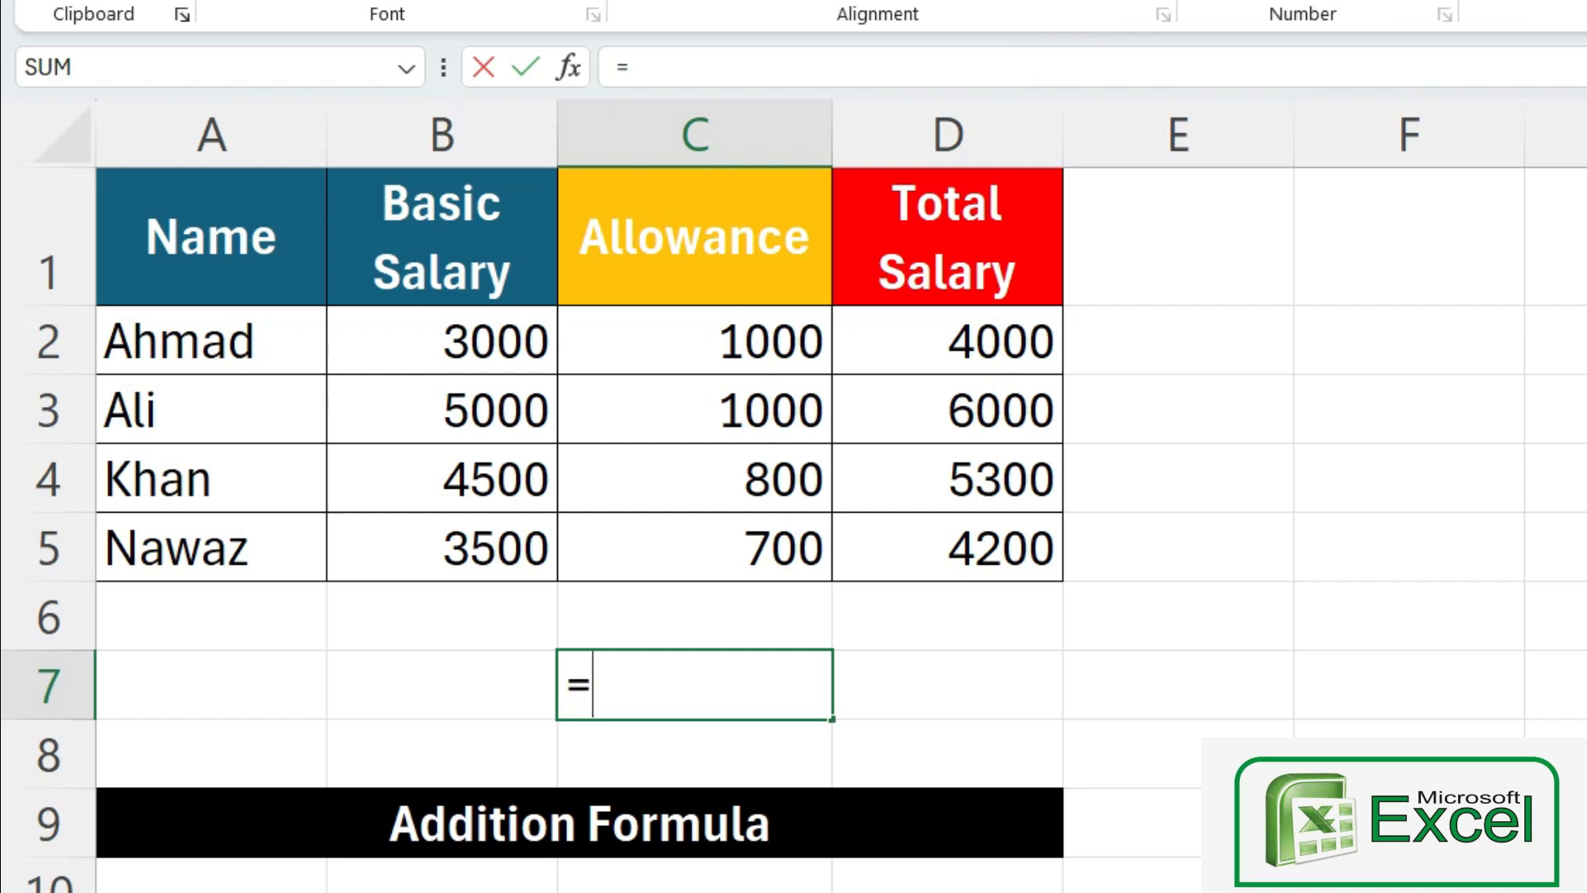
key("BackSpace")
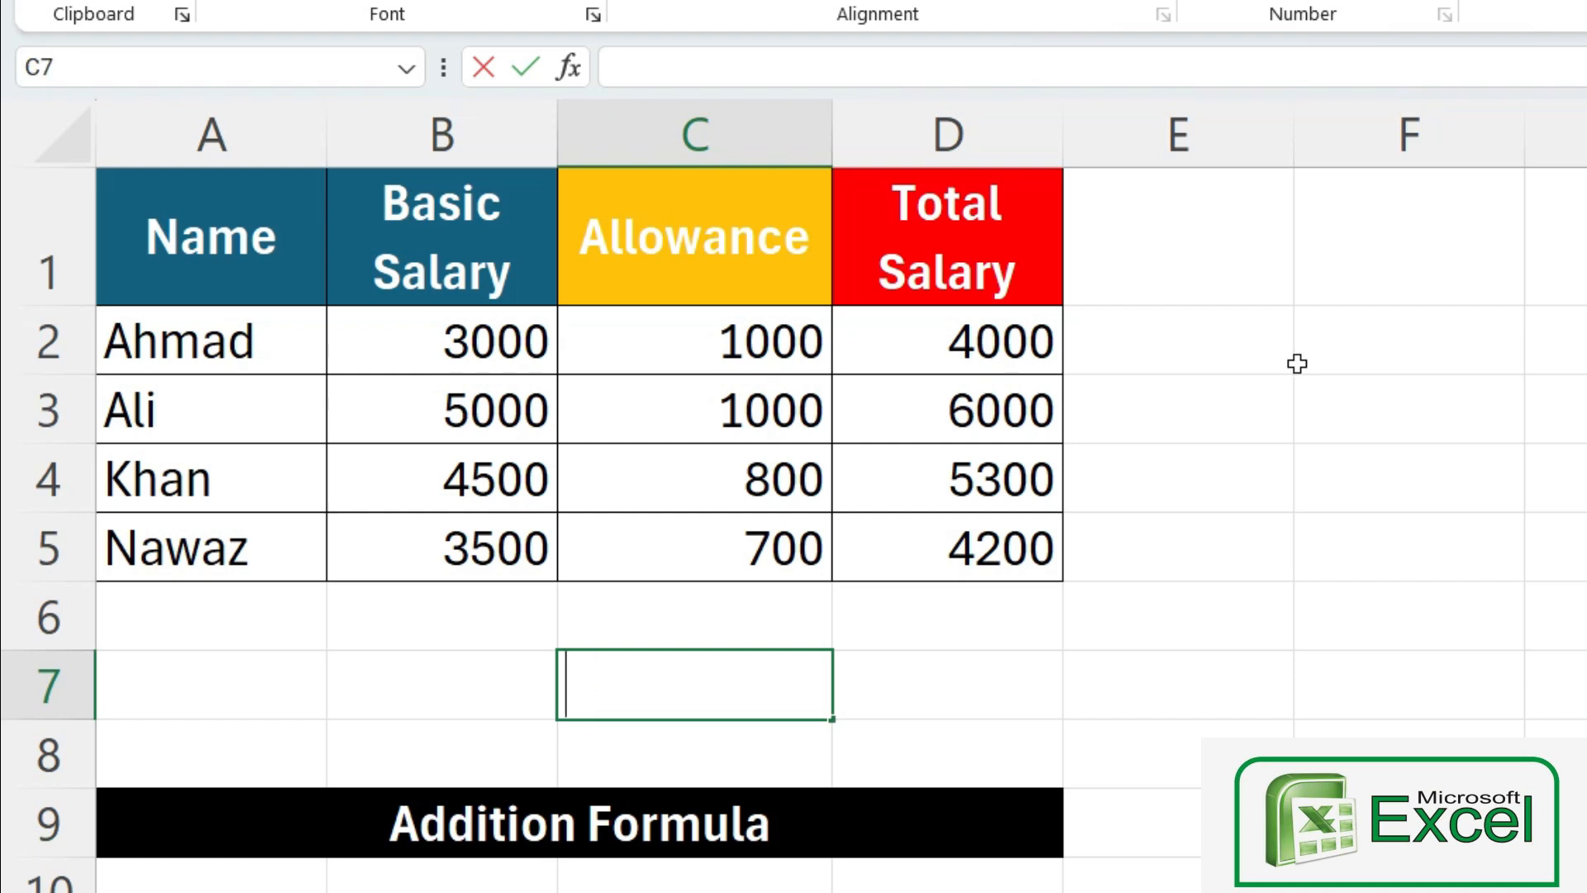
Step: Enter the fixed-number formula =3000+1000 in E2 and compare it with the total salary formula in D2
left_click(1257, 343)
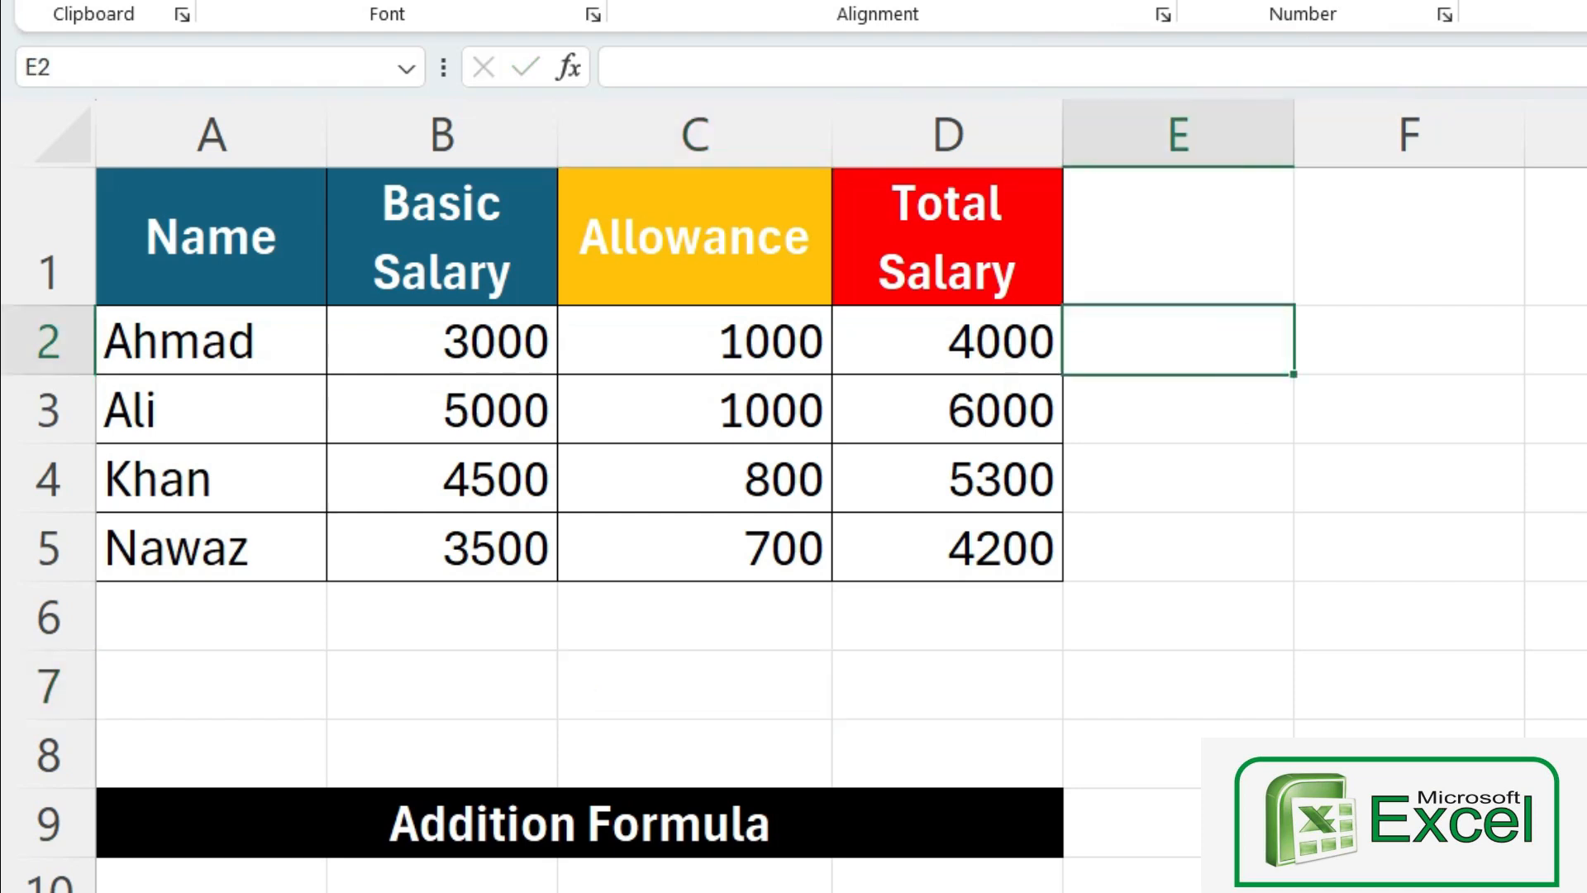
type("3000+")
key("BackSpace")
key("BackSpace")
key("BackSpace")
key("BackSpace")
key("BackSpace")
type("=3000+")
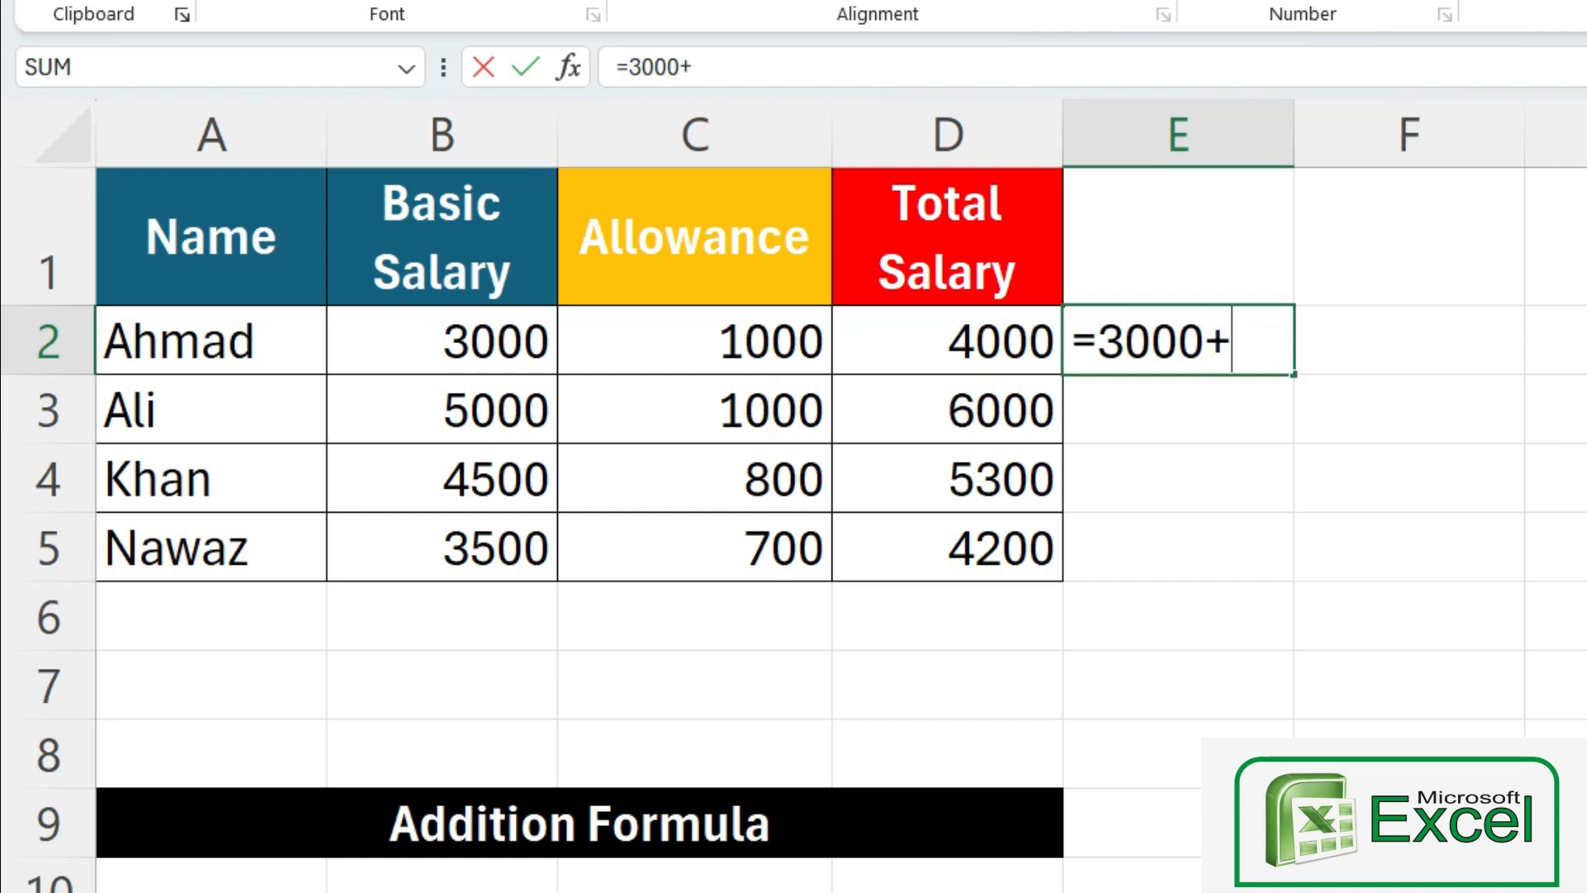
type("1000")
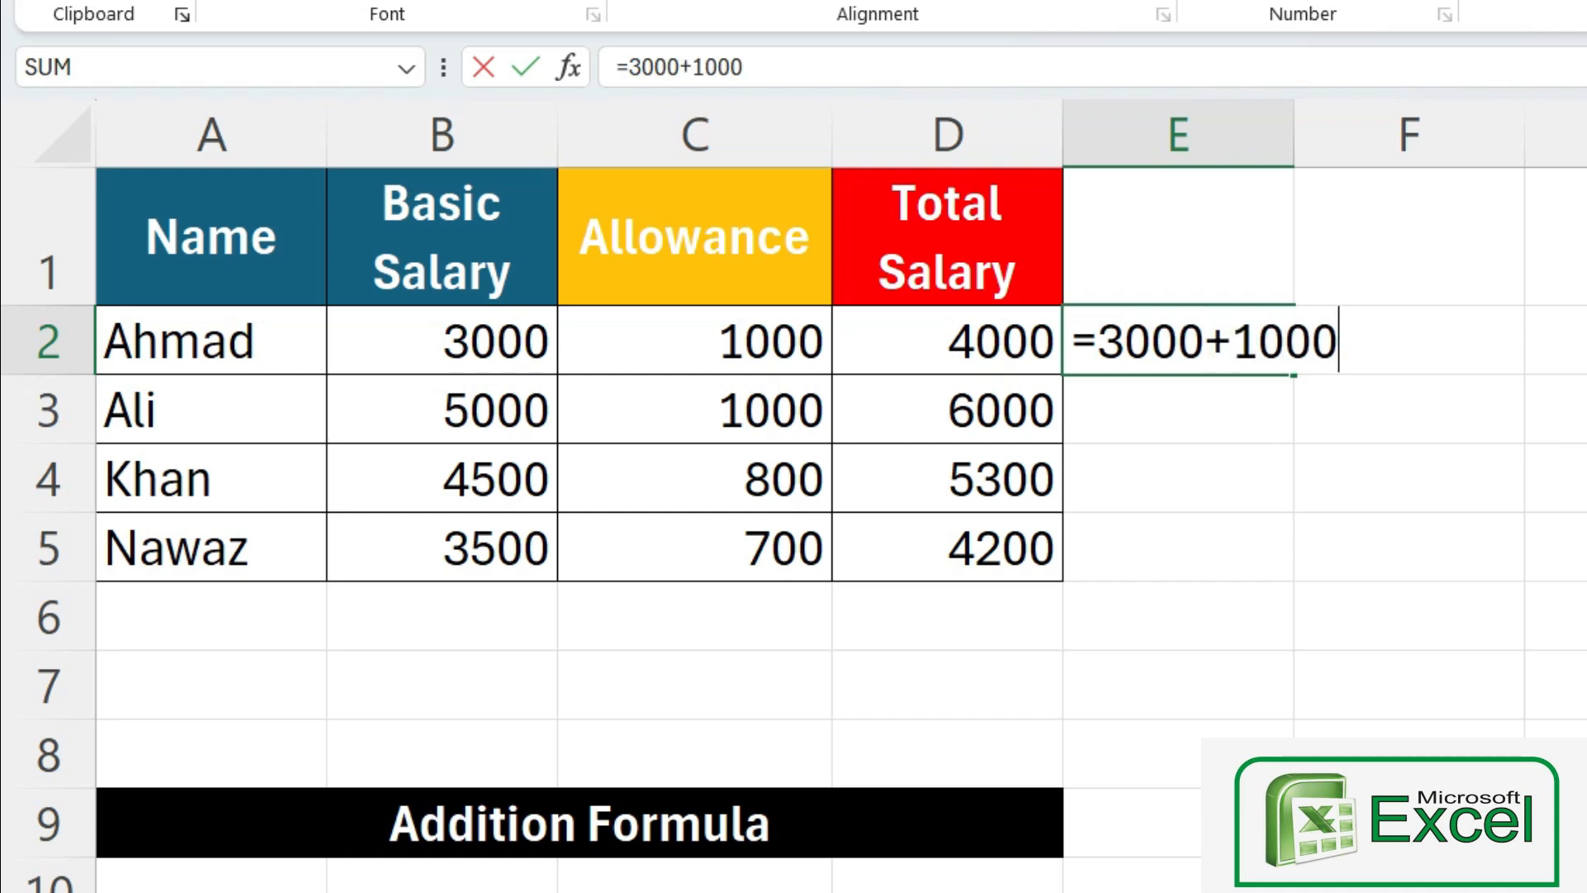
key("Return")
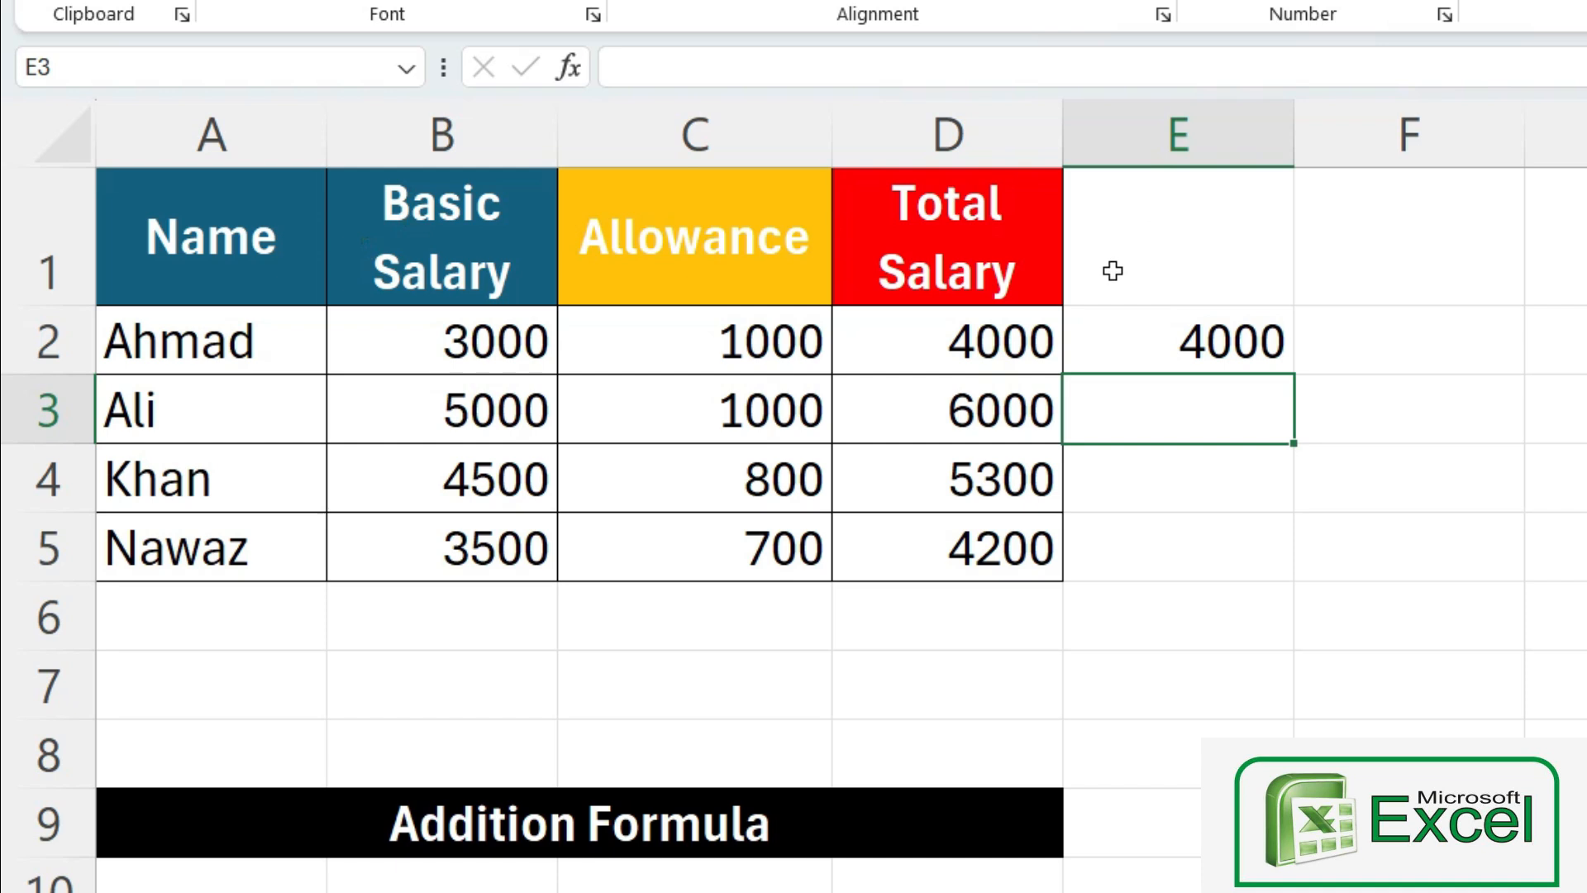
left_click(1016, 347)
left_click(1232, 339)
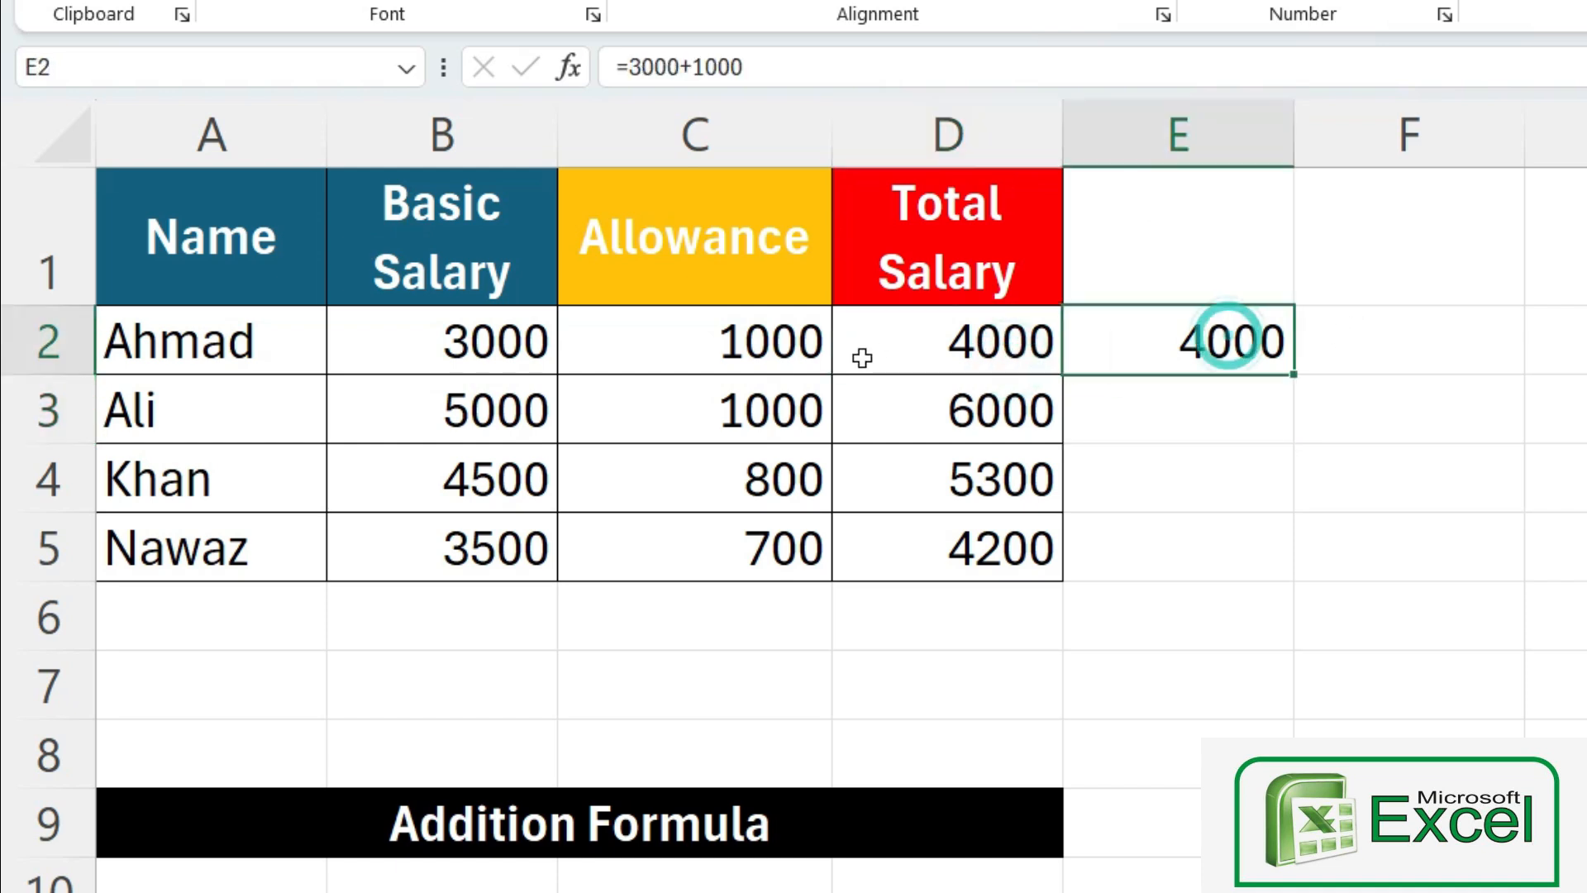
Step: Set the first employee's basic salary in B2 to 3500
left_click(533, 331)
type("3500")
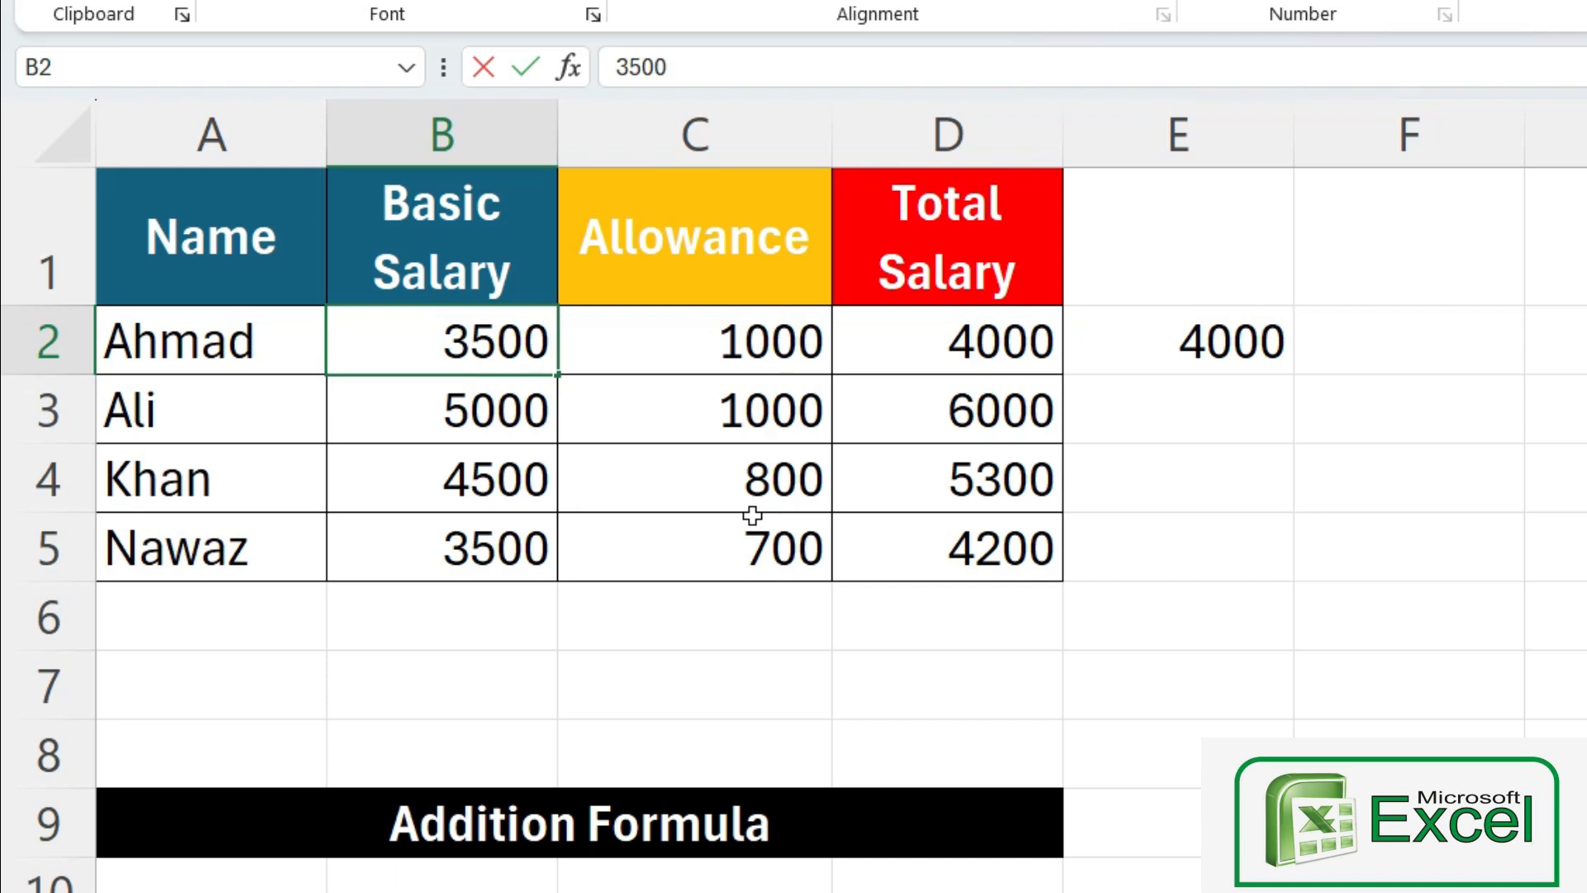
key("Return")
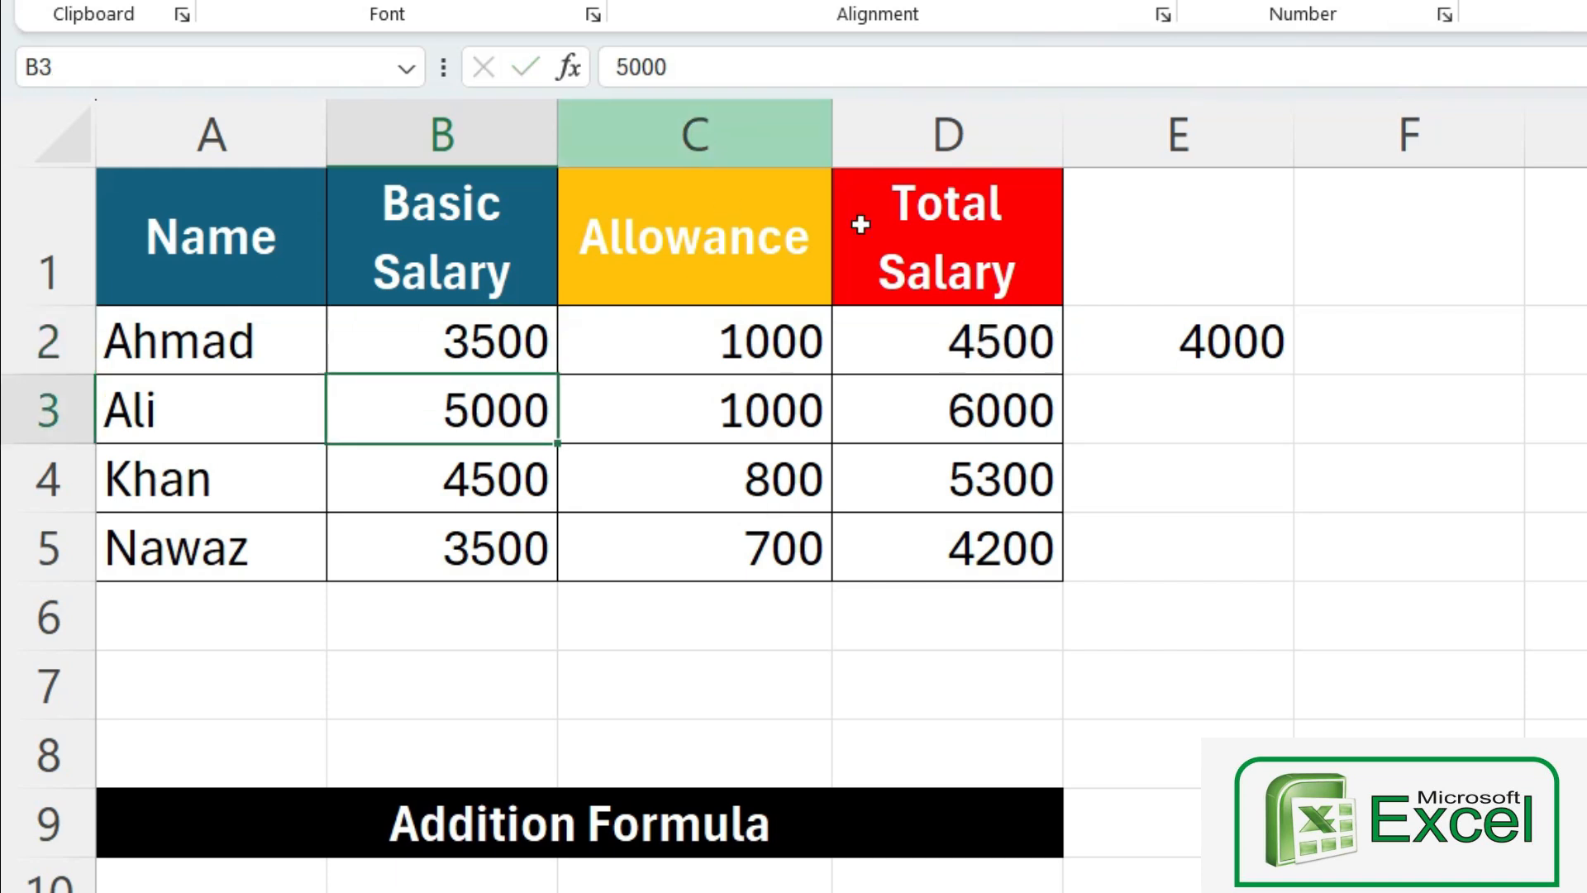
Step: Compare the cell-reference total in D2 with the fixed-number total in E2, and check the allowance in C2
left_click(1003, 356)
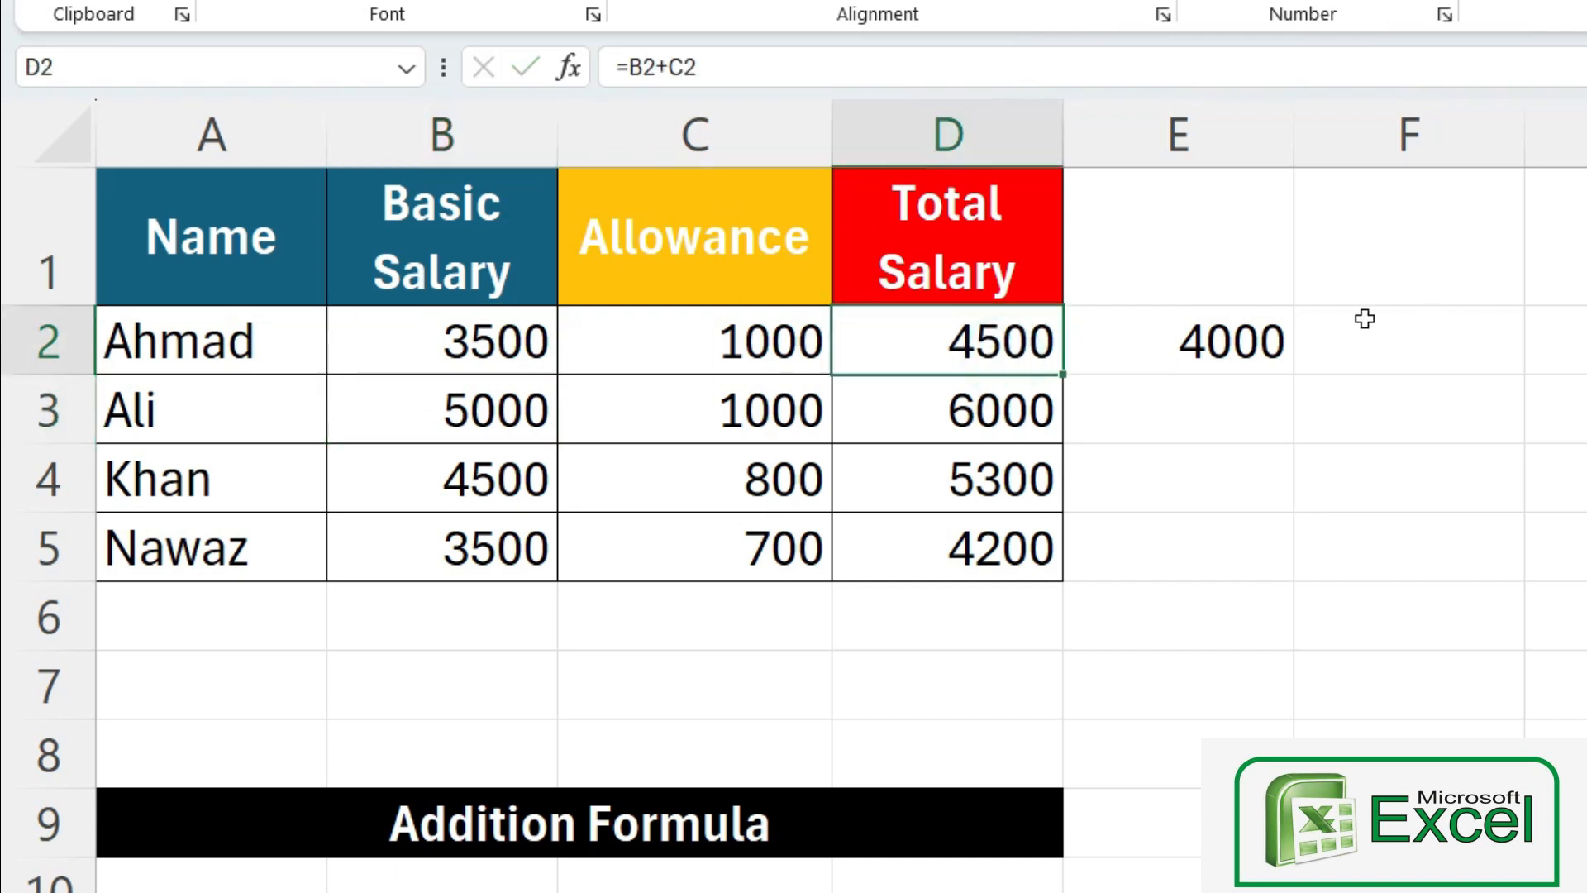
left_click(1248, 352)
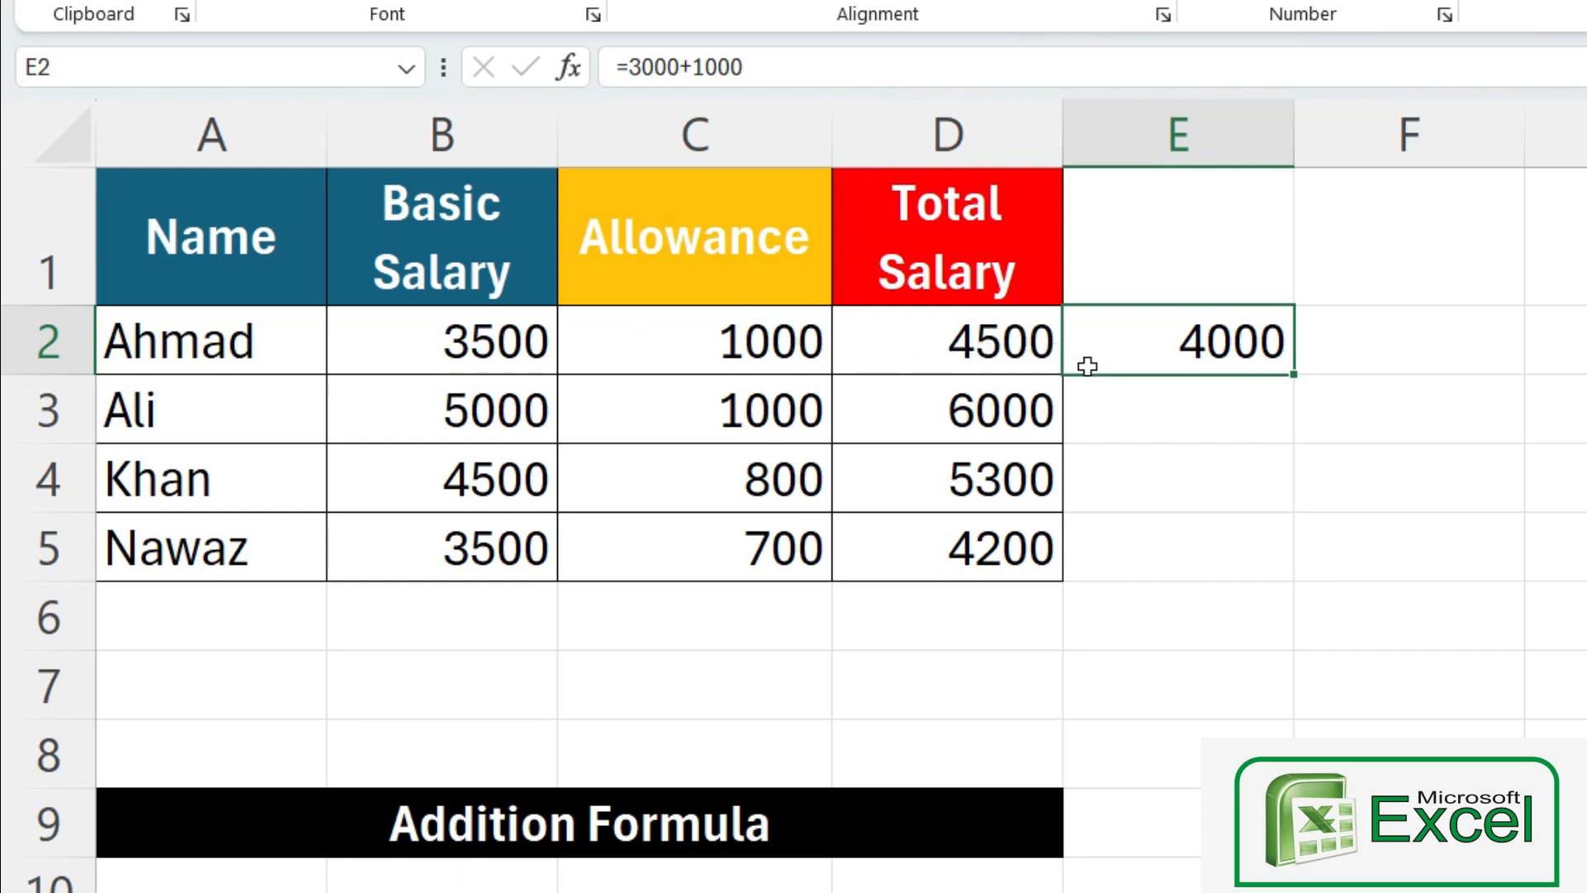
left_click(1028, 344)
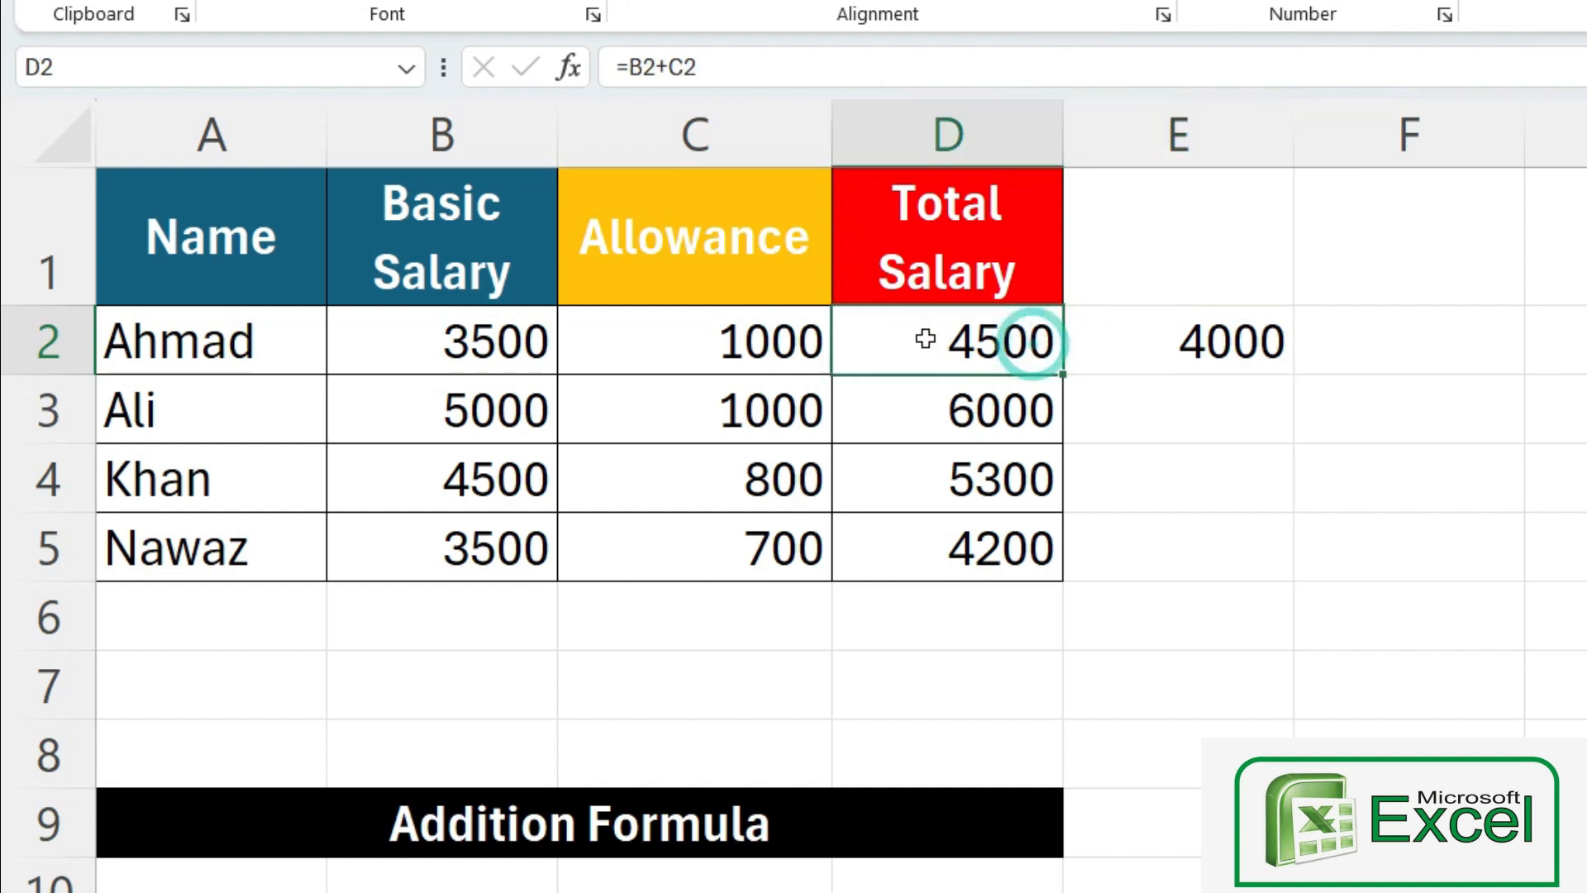
left_click(806, 353)
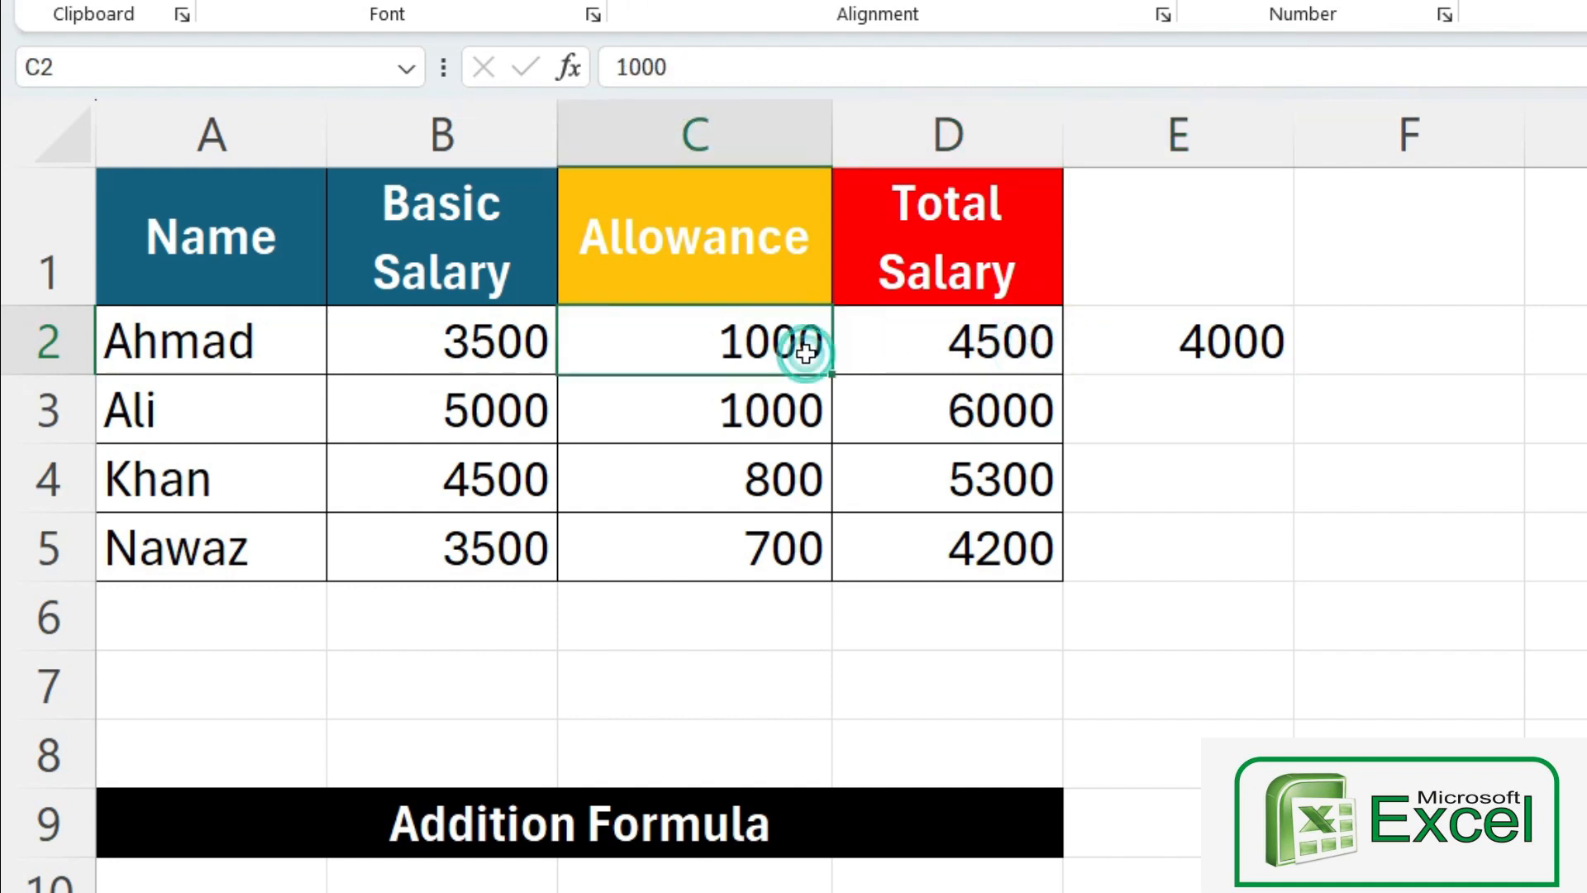
left_click(932, 350)
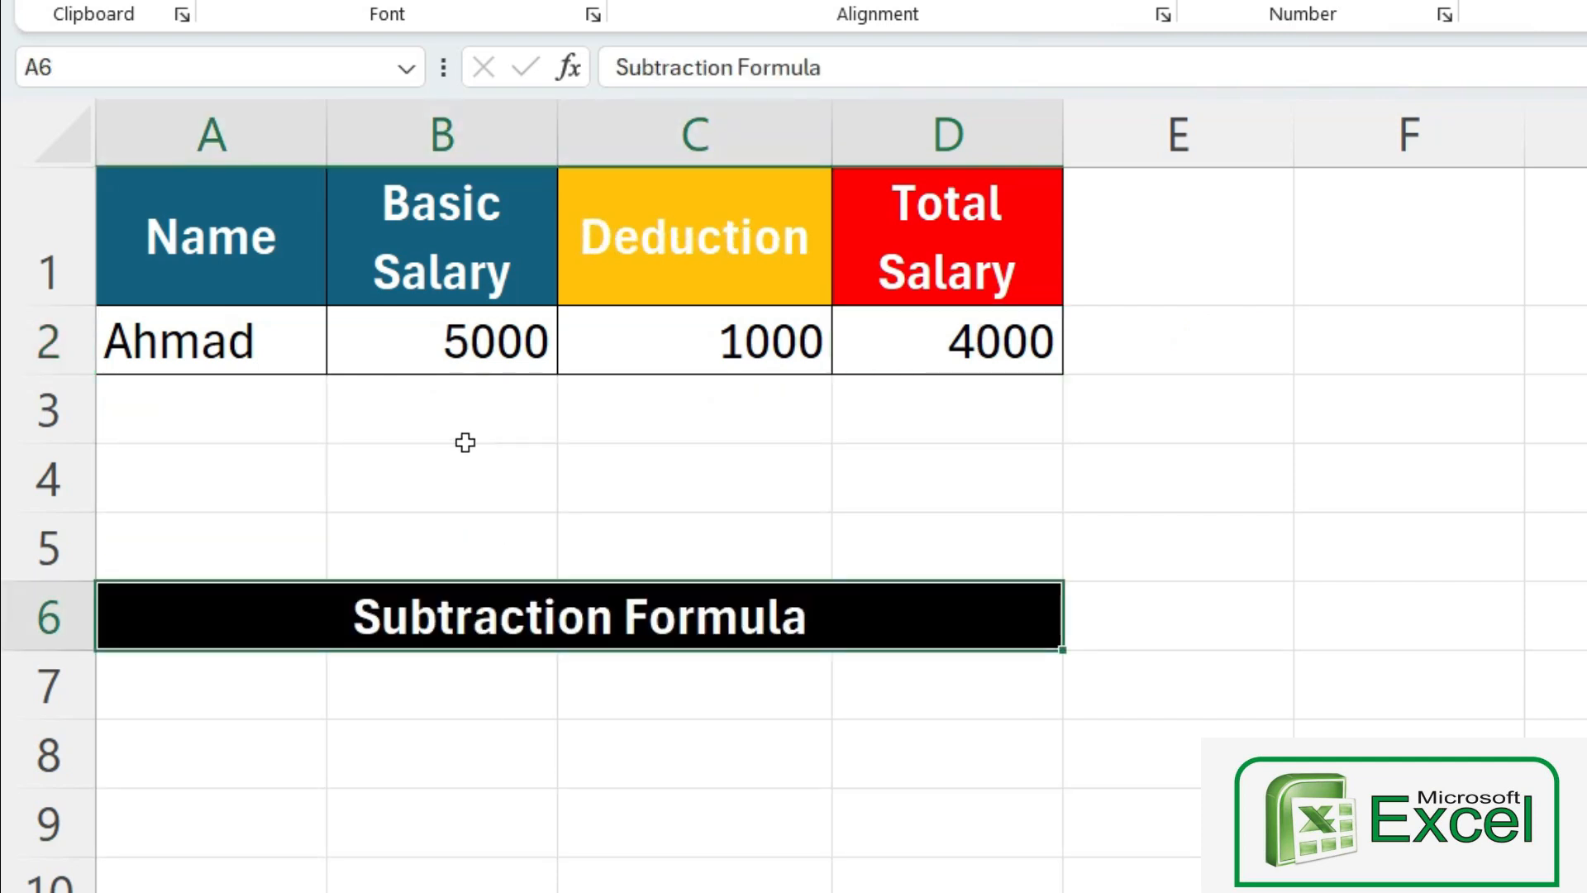
Step: Insert two blank rows at rows 3 and 4, between the first employee and the Subtraction Formula heading
left_click_drag(91, 411, 69, 494)
right_click(50, 489)
left_click(198, 147)
Step: Add a second employee in row 3 with the employee's name, a basic salary of 4000 and a deduction of 500
left_click(218, 408)
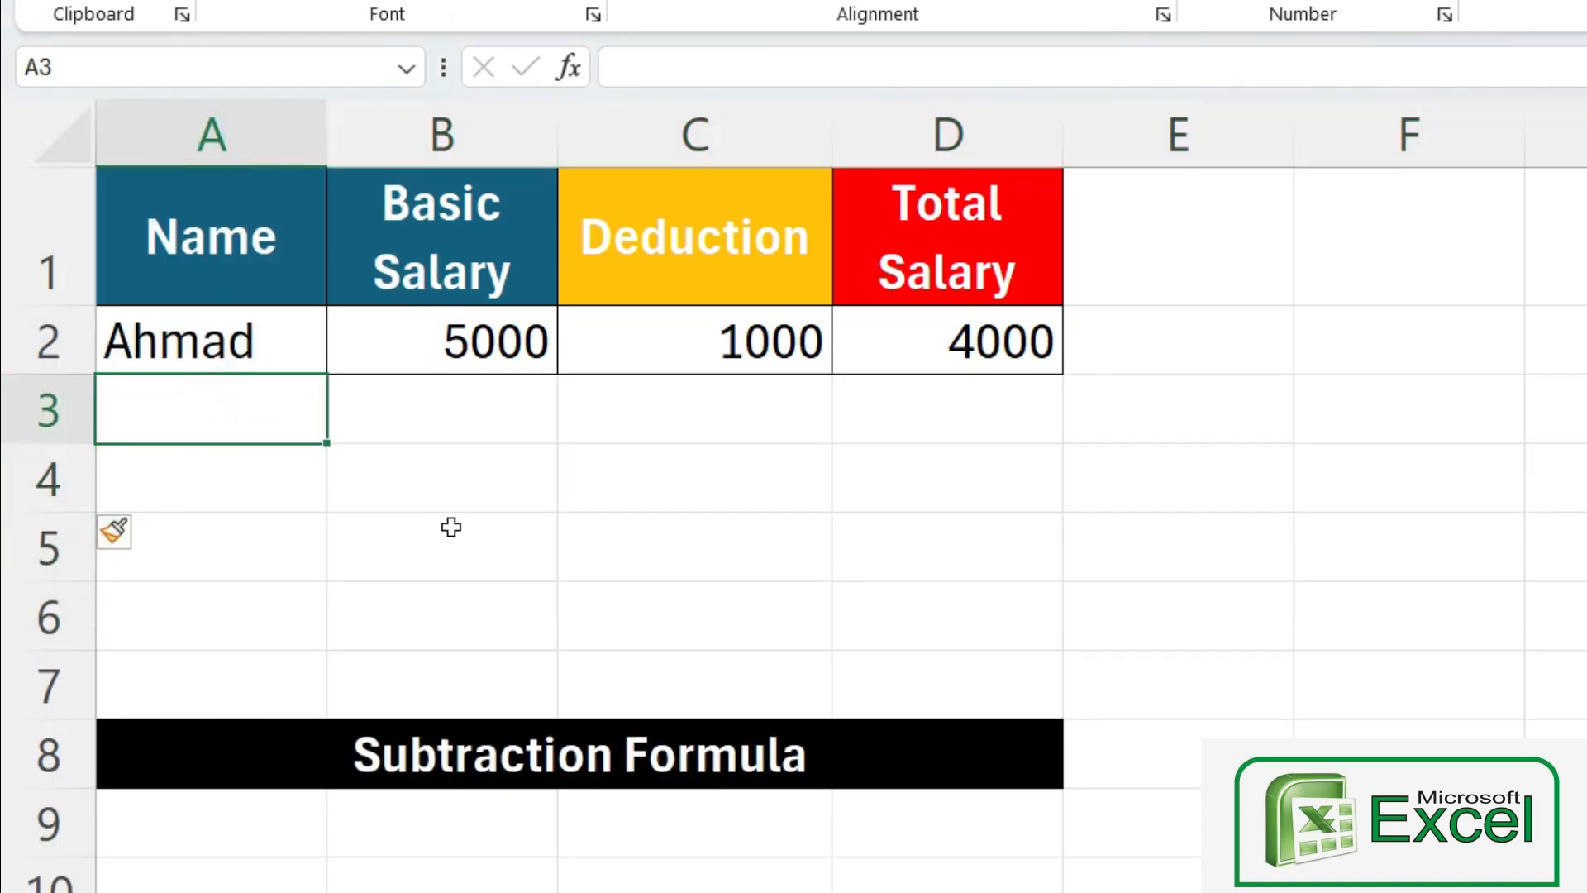
type("Ali")
key("Tab")
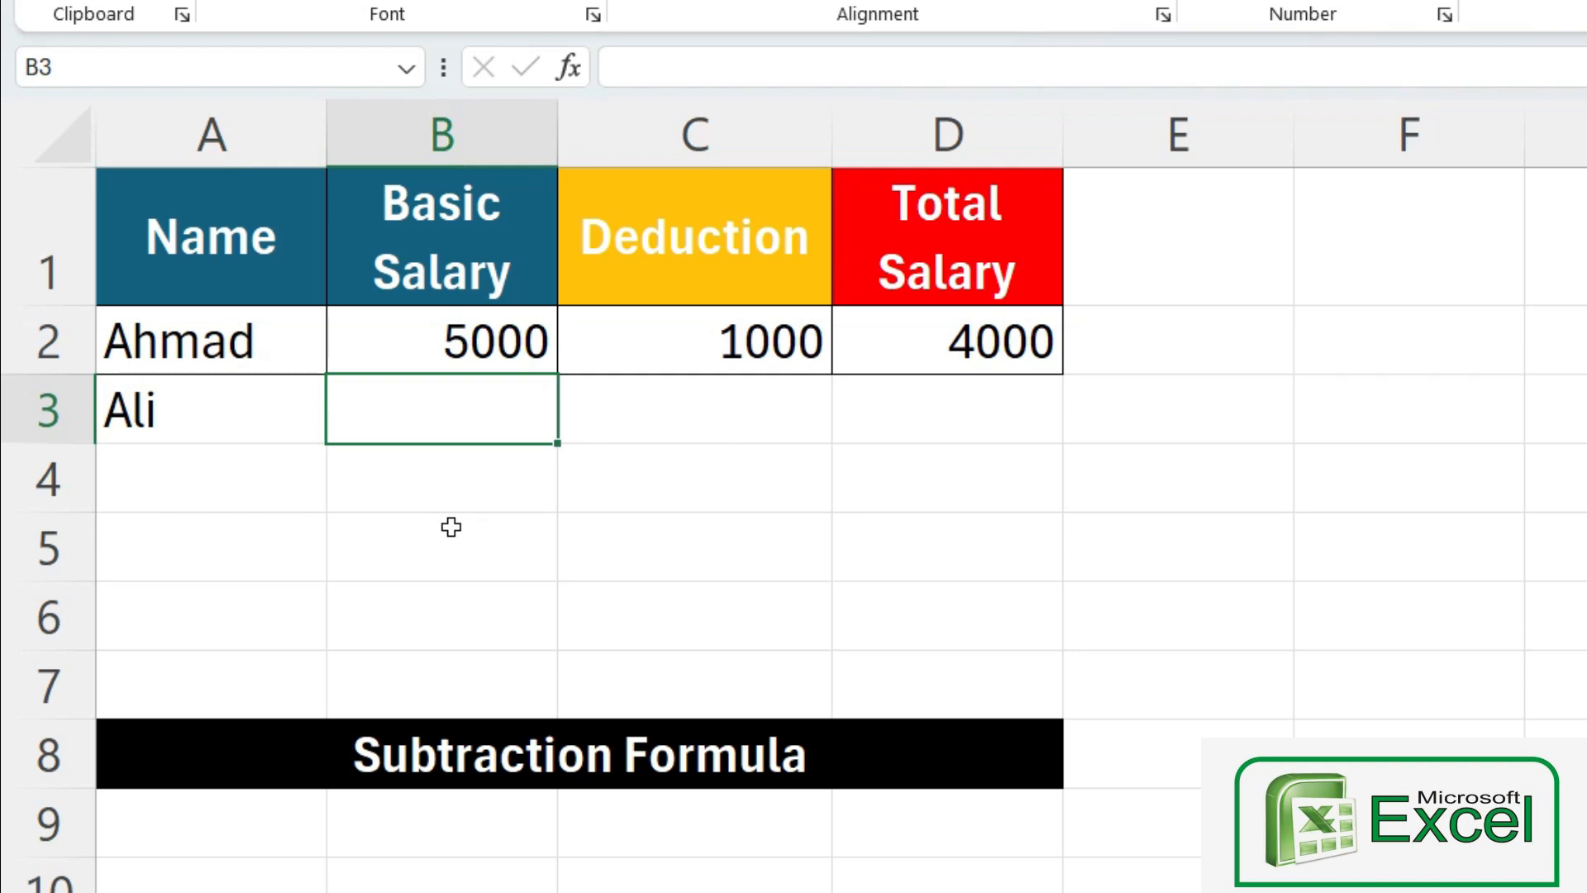
type("4000")
key("Tab")
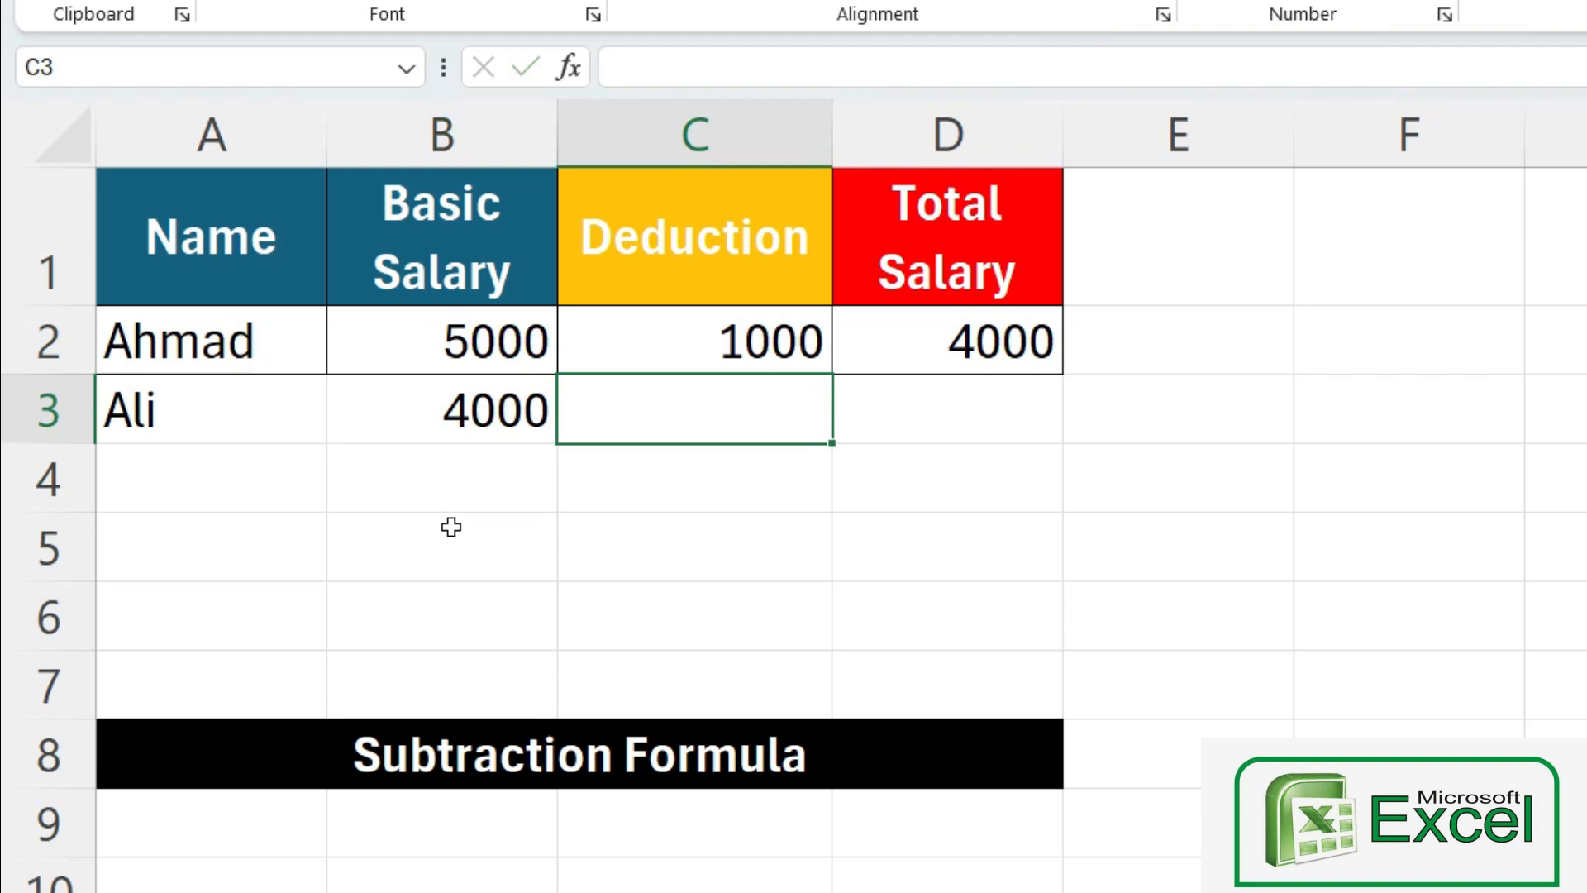
type("-")
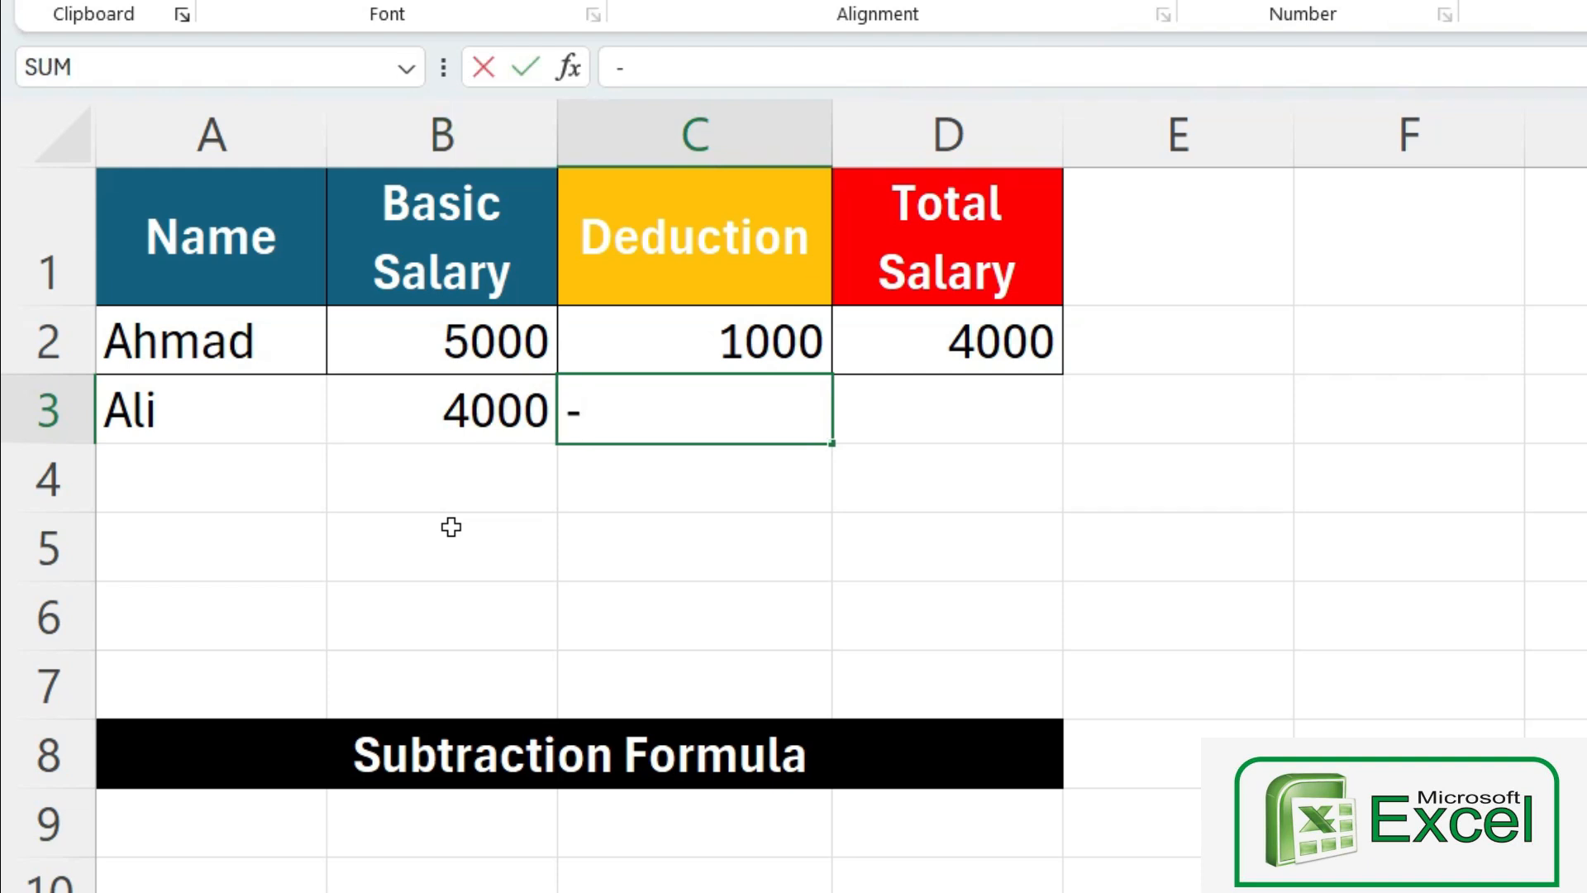
type("500")
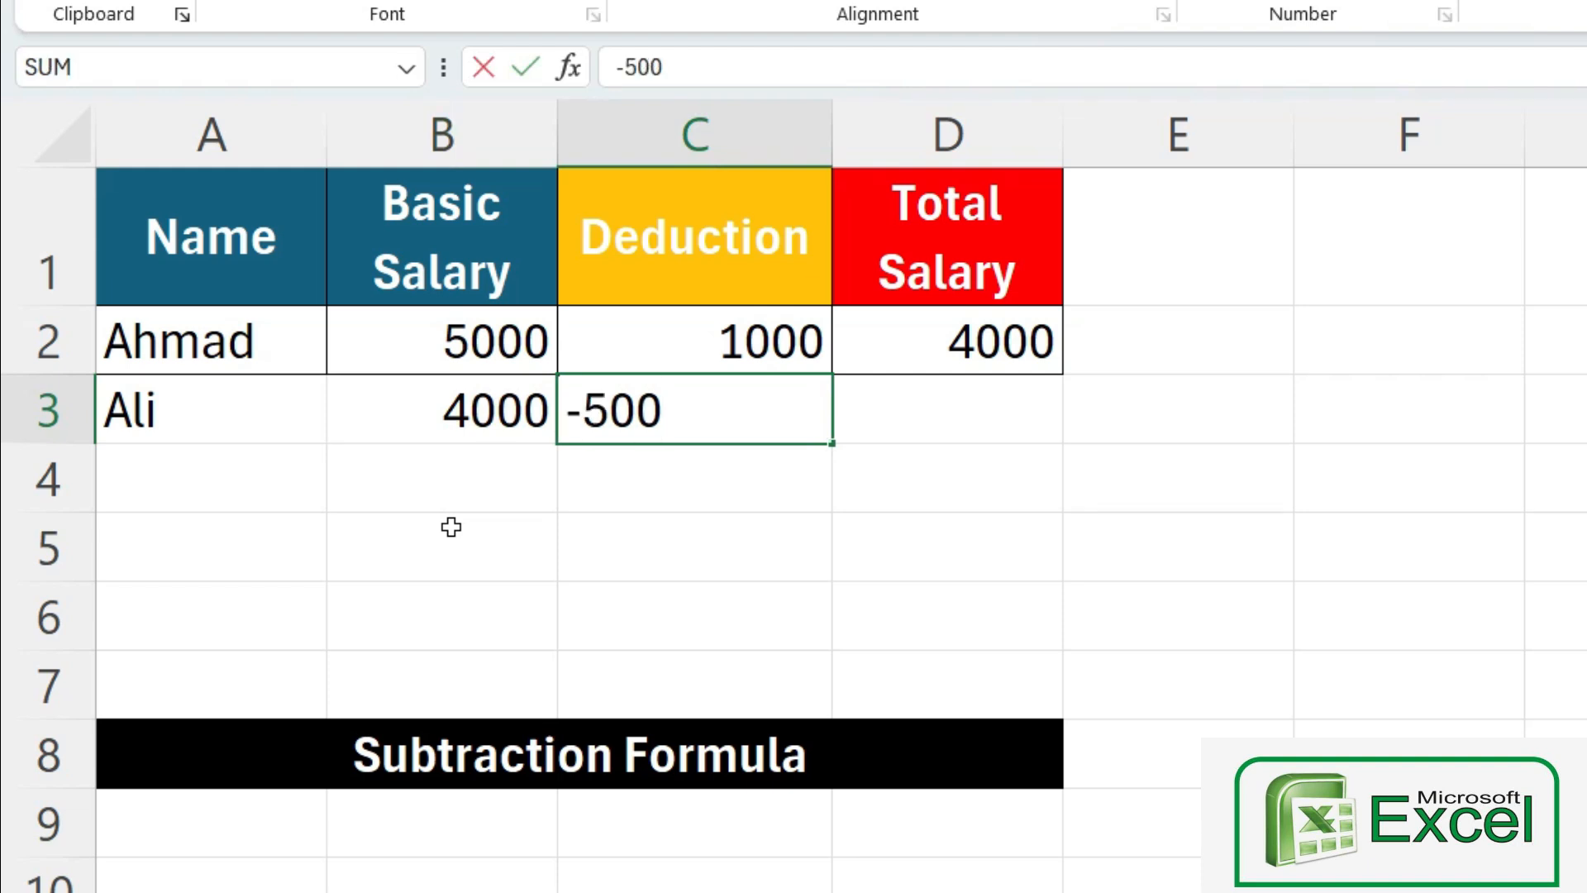
key("BackSpace")
key("BackSpace")
key("BackSpace")
key("BackSpace")
type("500")
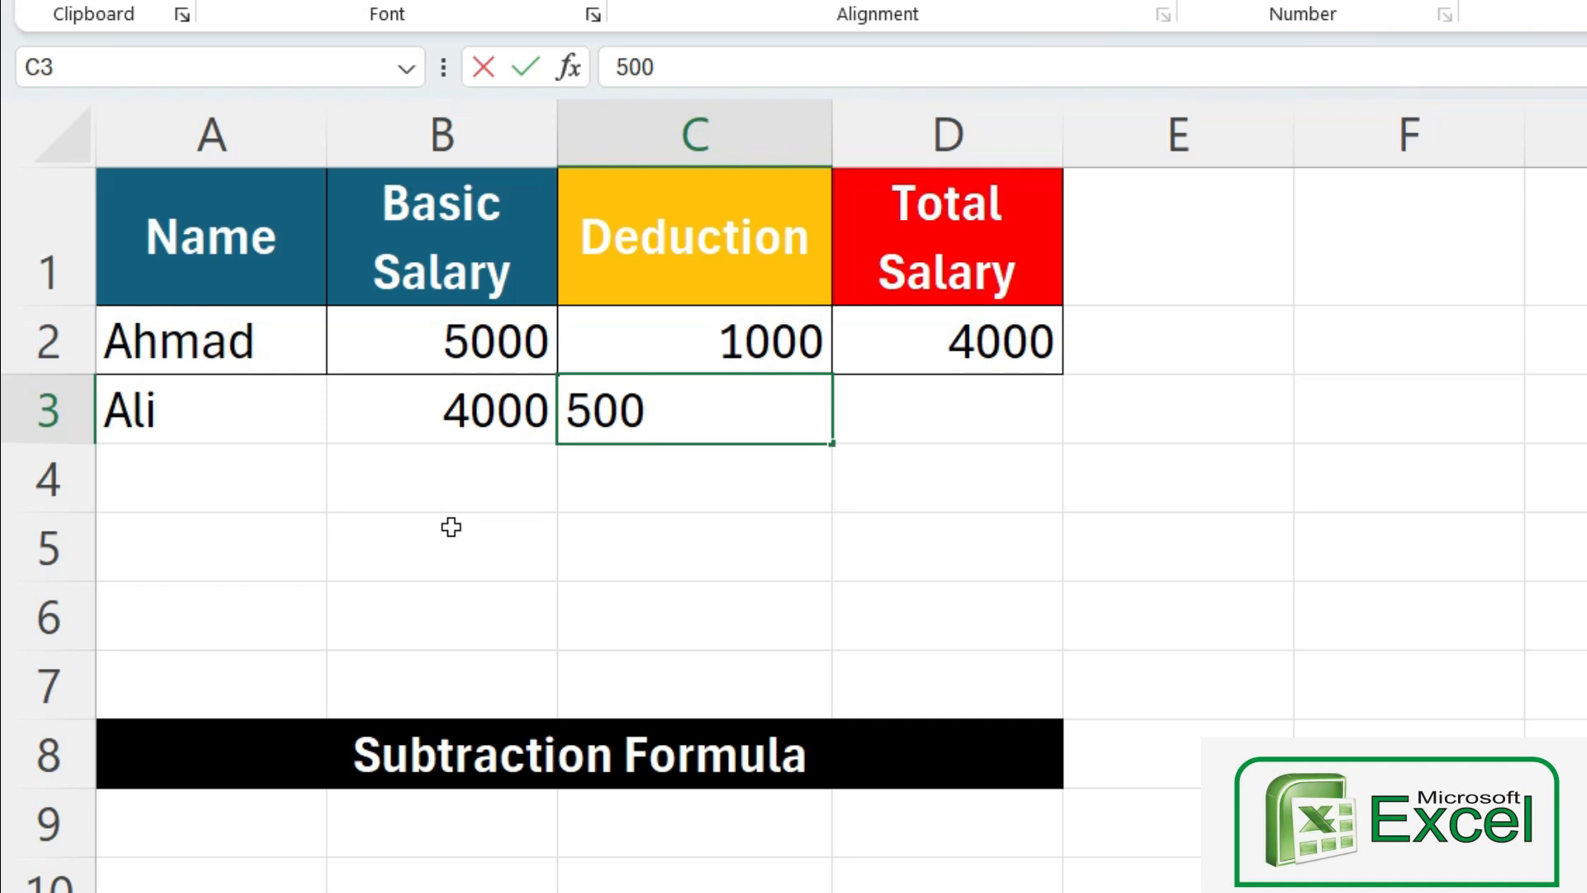
key("Tab")
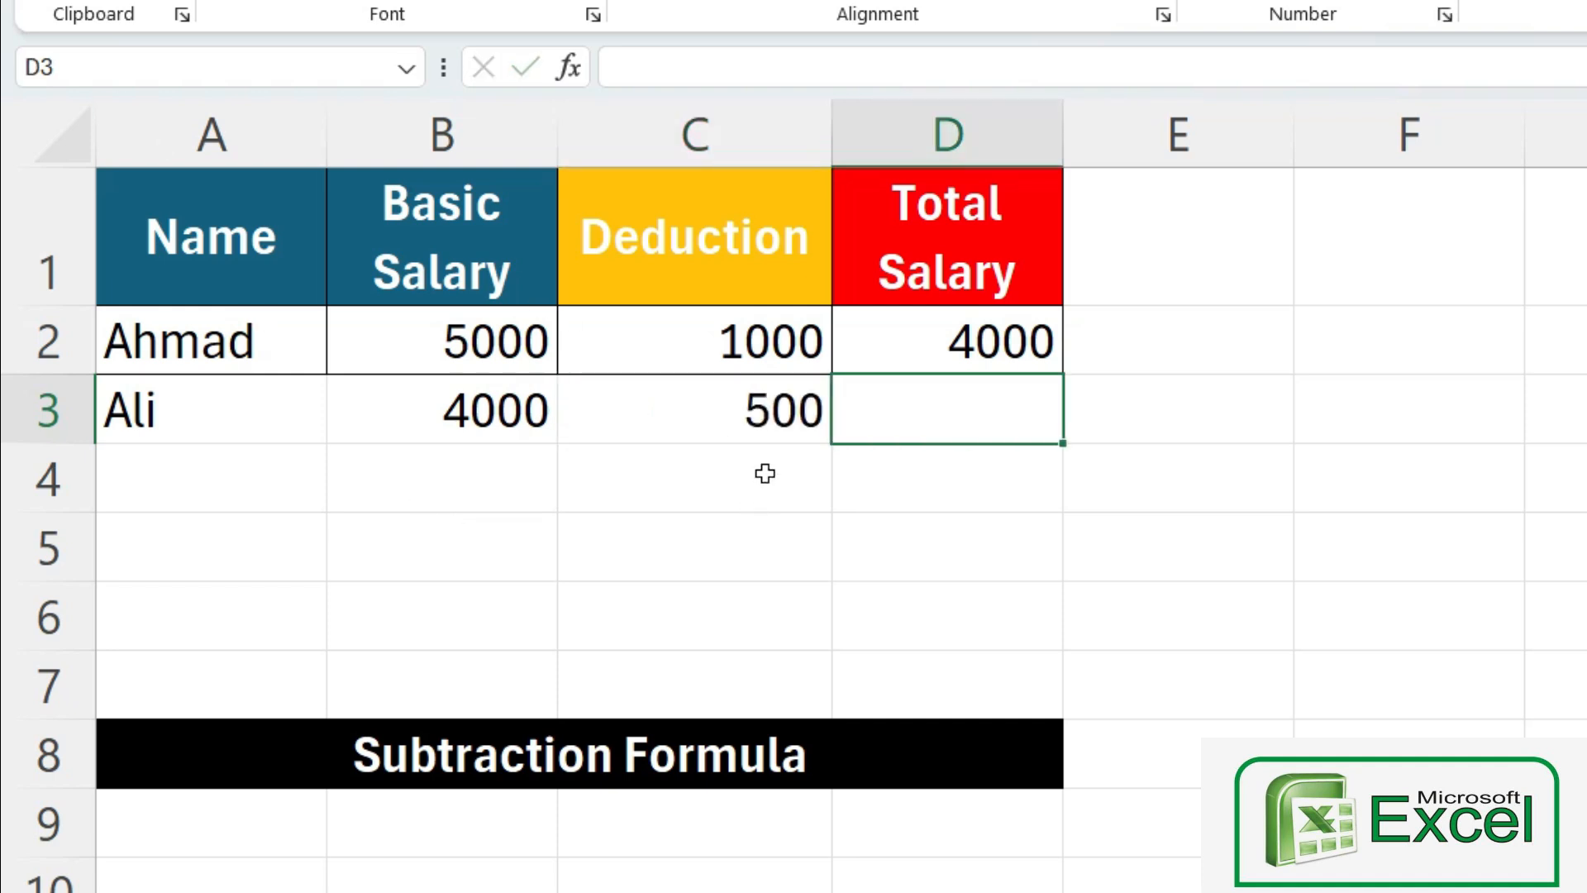
Step: Review the second employee's salary cells in row 3 and clear the total salary formula in D2
left_click(504, 411)
left_click(642, 411)
left_click(910, 407)
left_click(1009, 344)
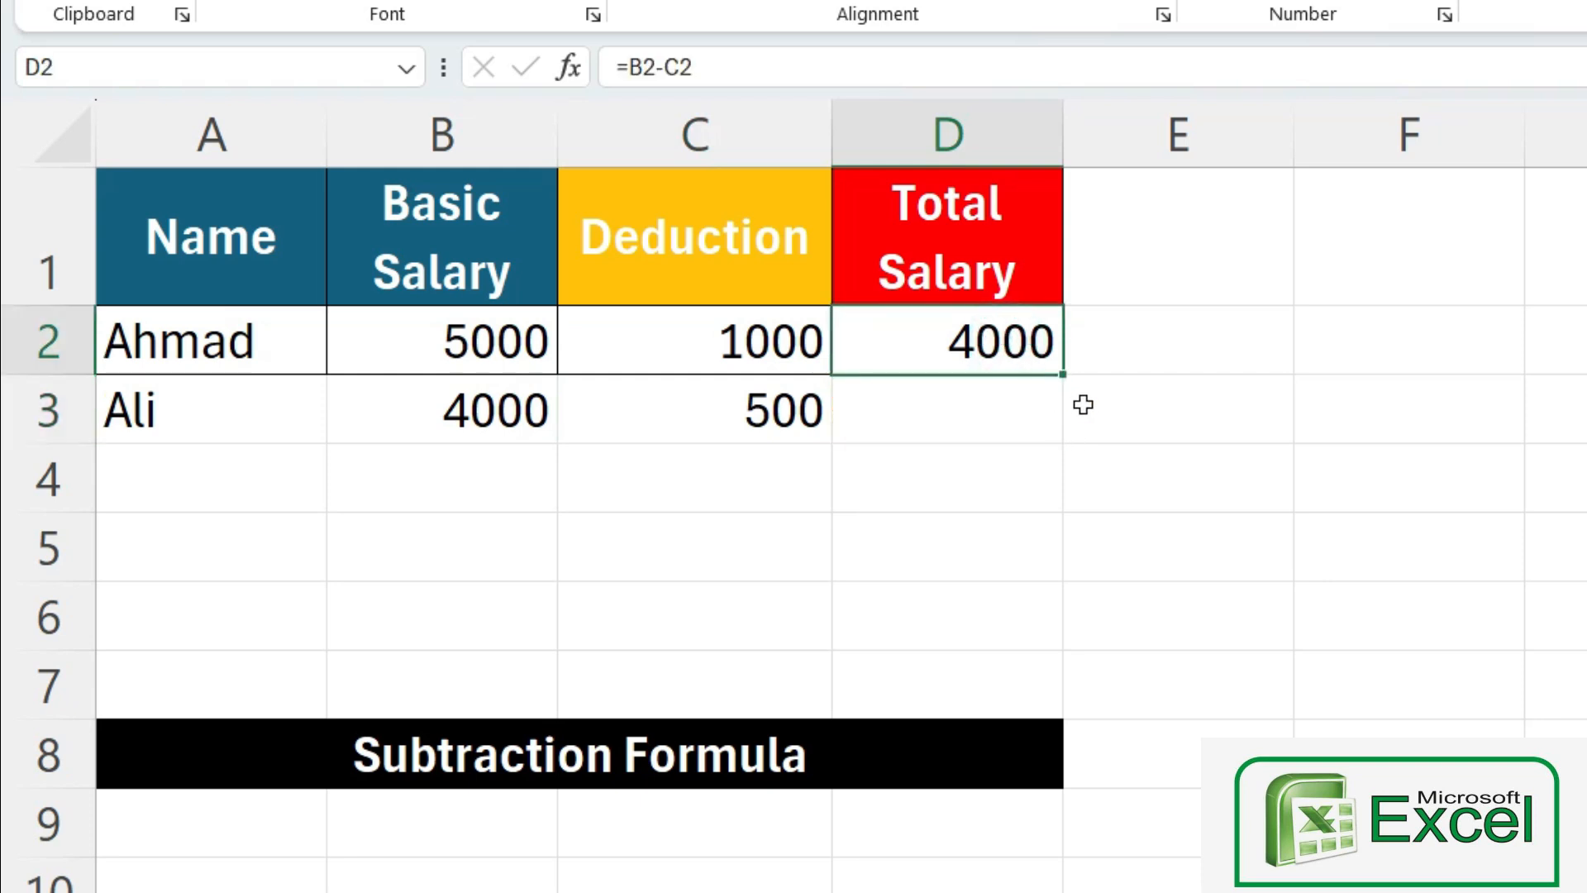
key("Delete")
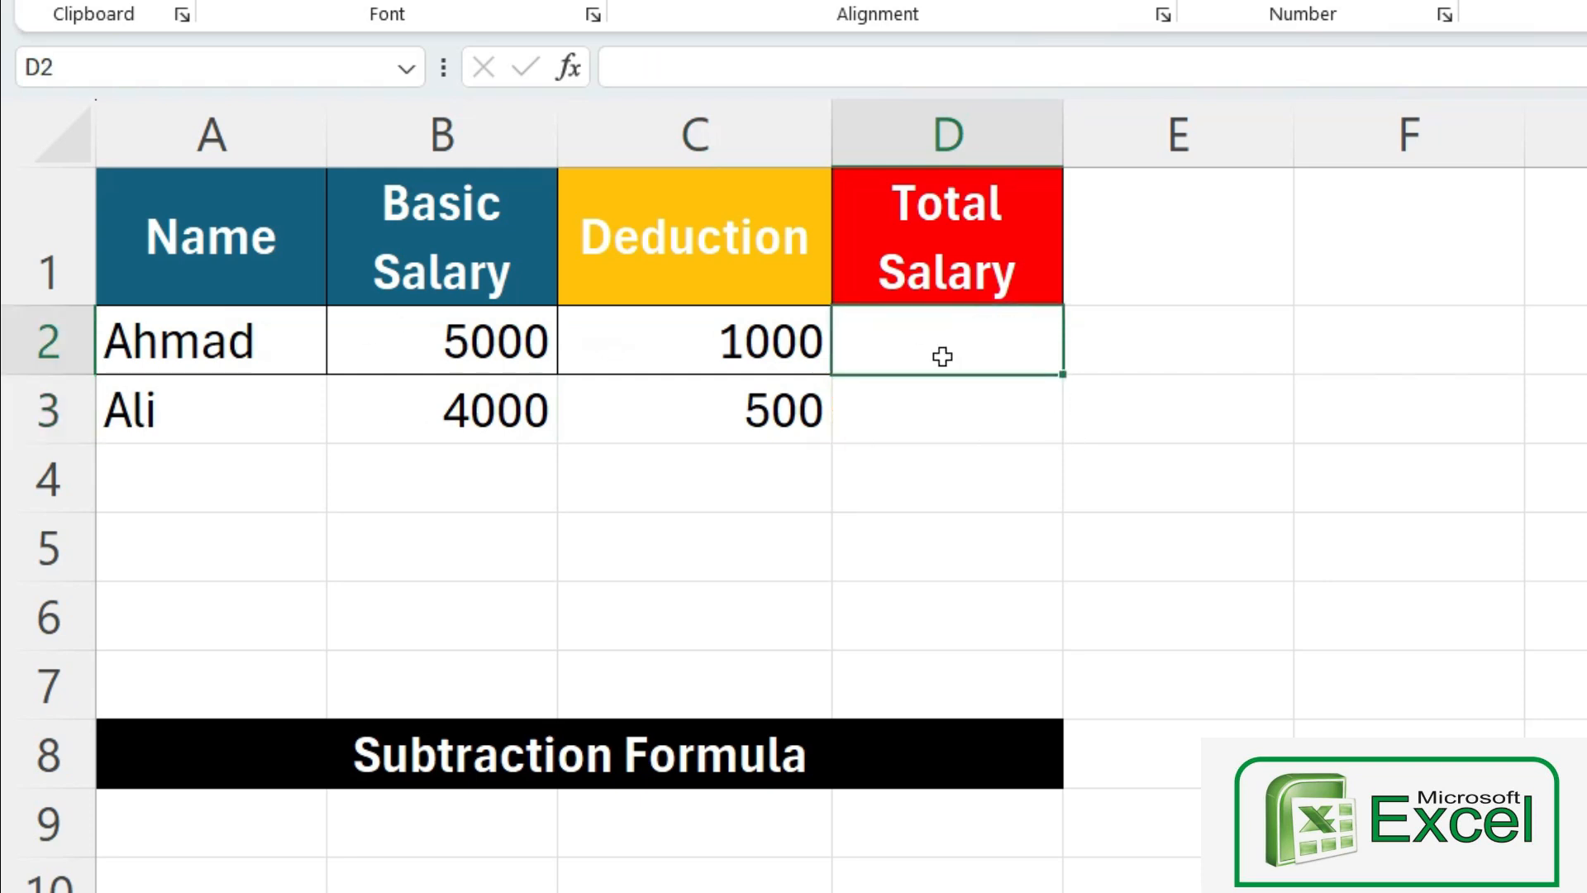
Step: Enter the subtraction formula =B2-C2 in D2 to calculate the first employee's total salary after deduction
left_click(986, 356)
type("=")
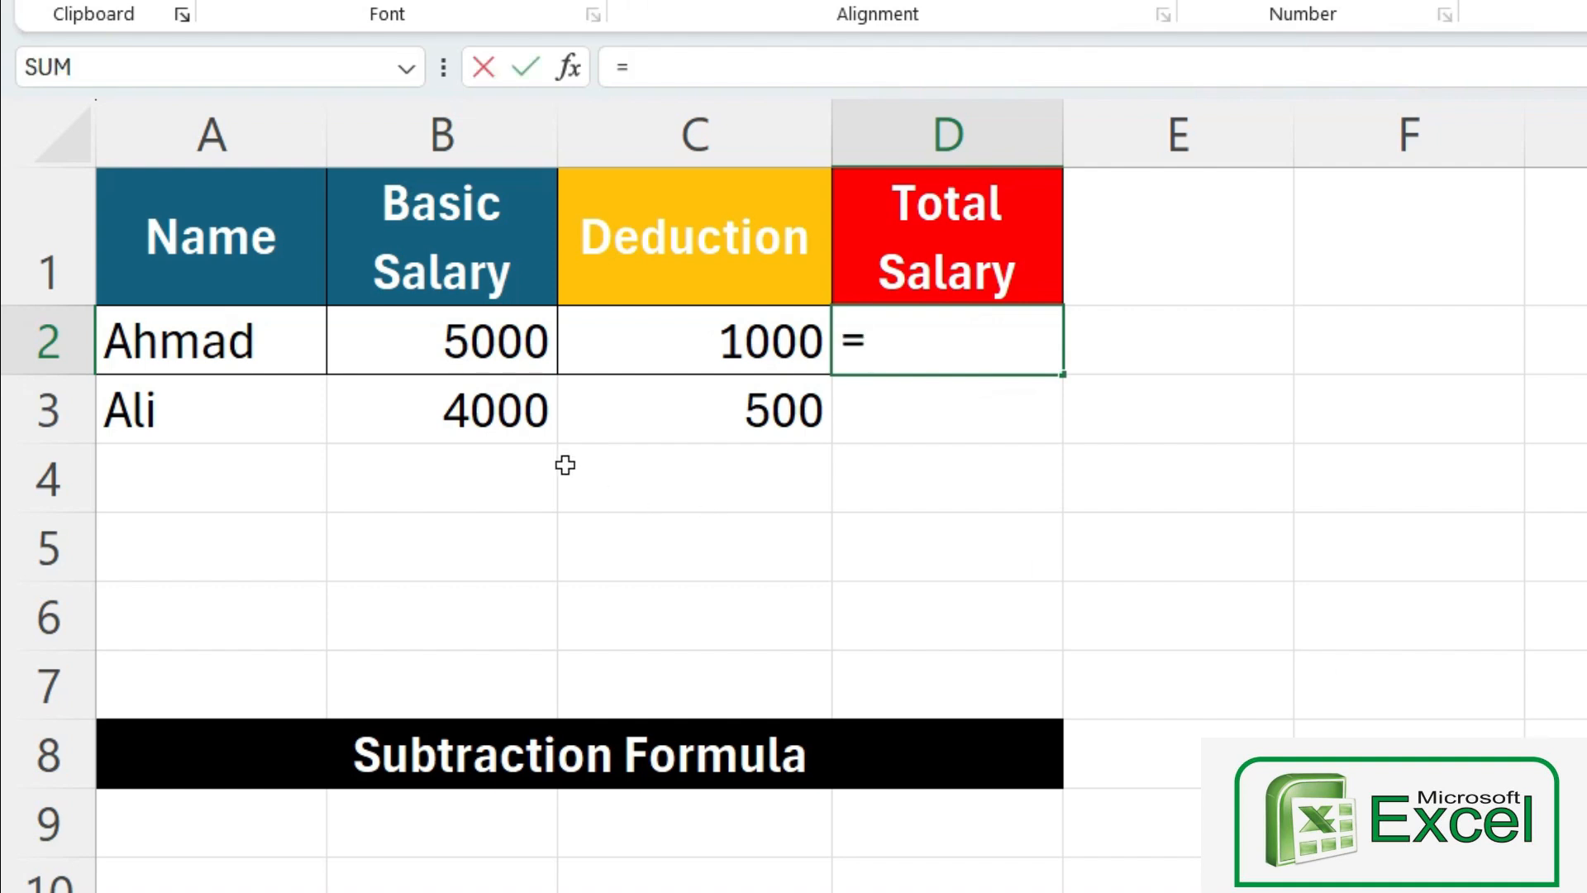
left_click(513, 341)
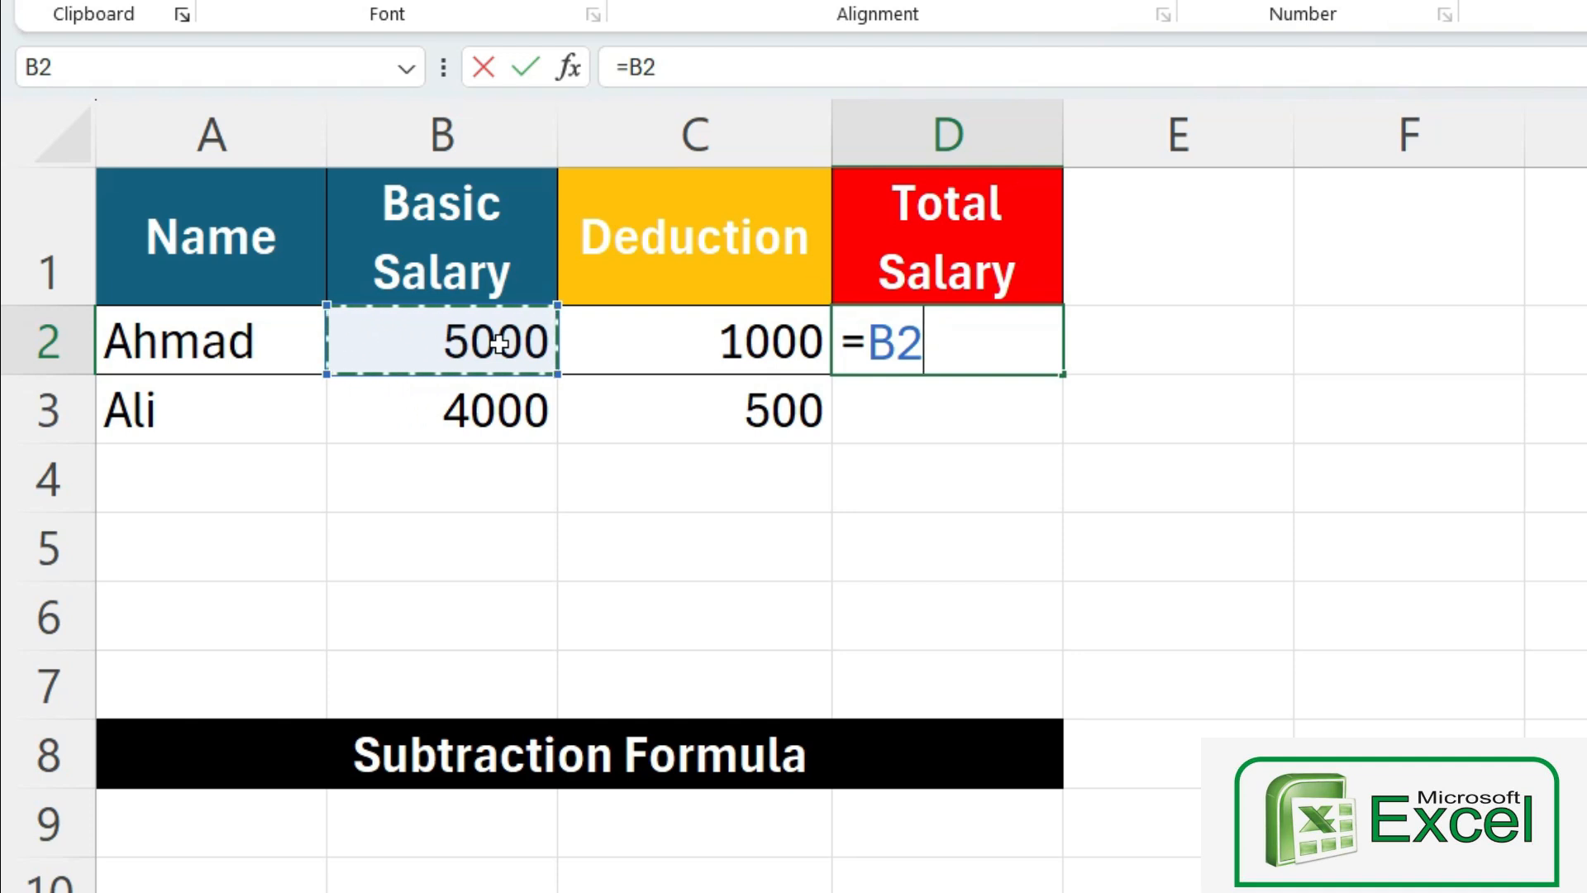
type("-")
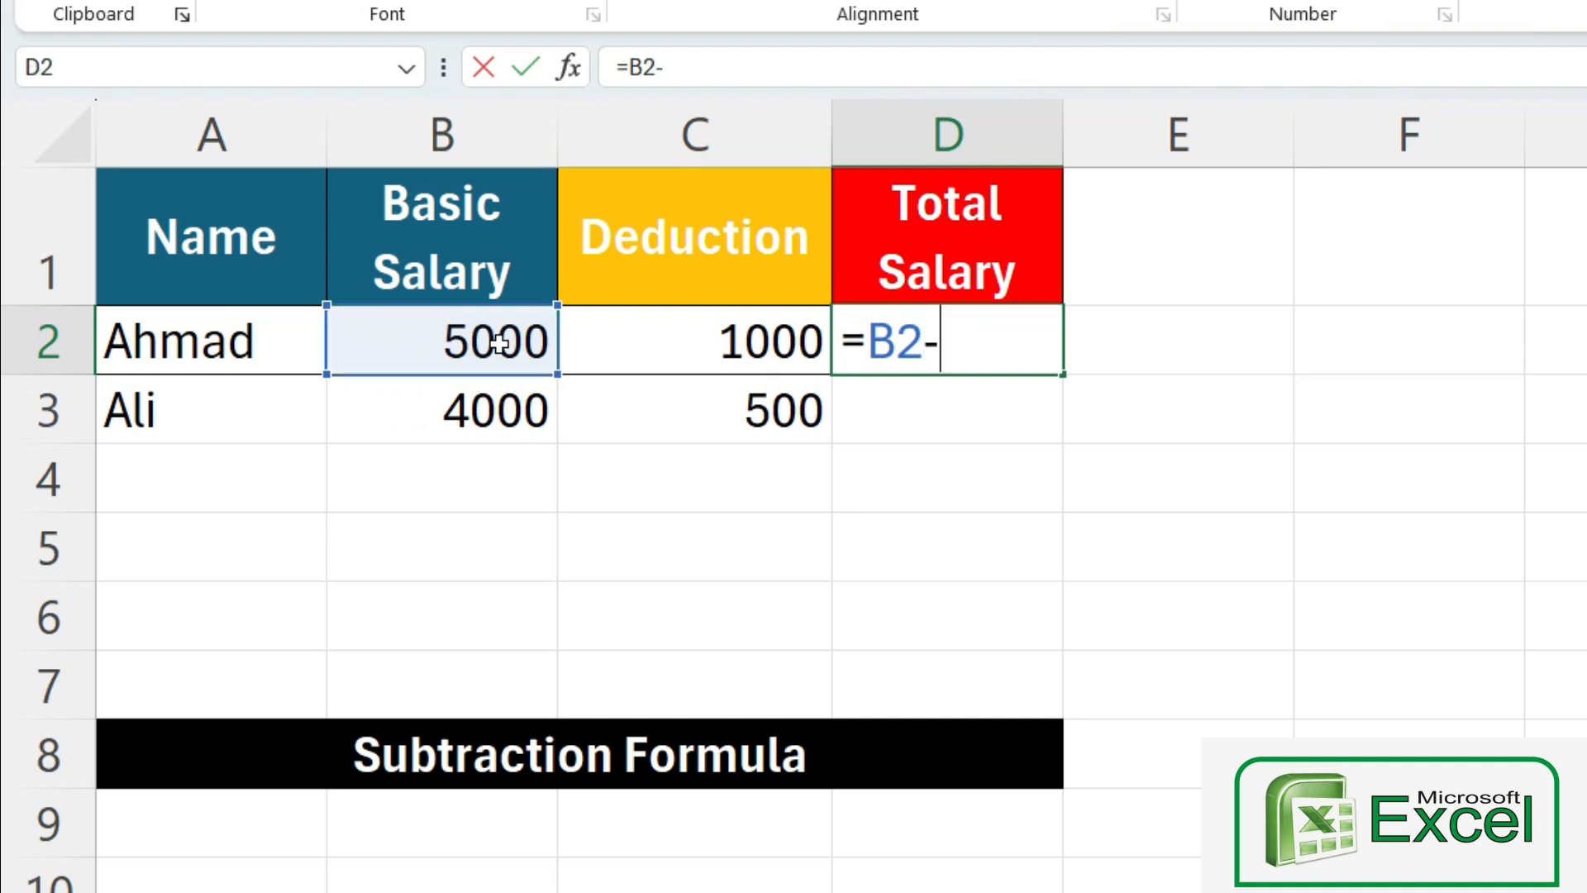
left_click(702, 342)
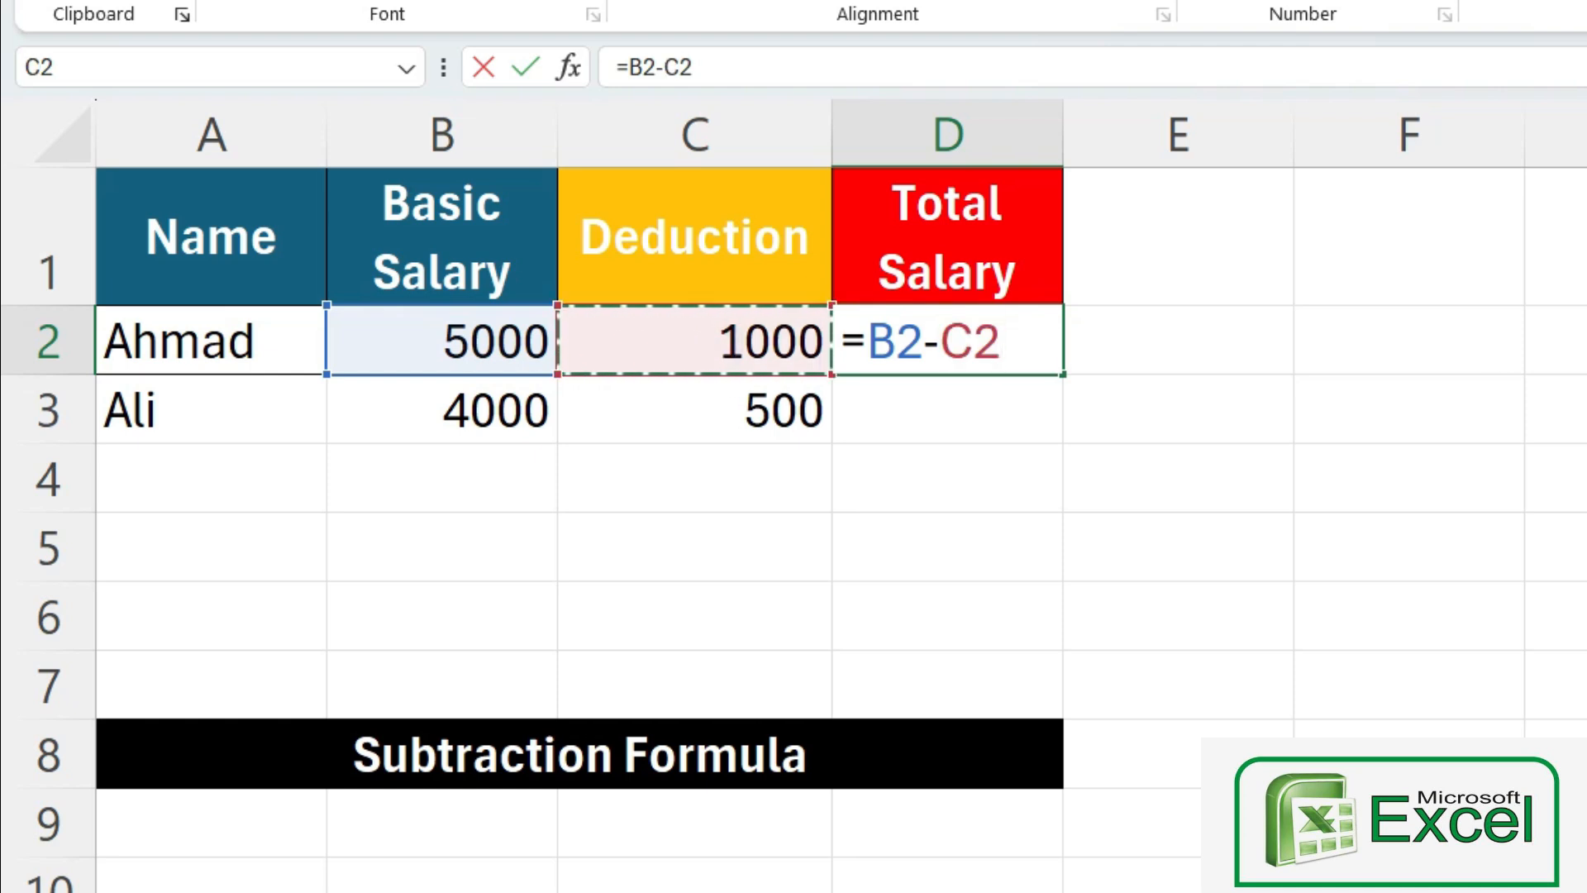
key("Return")
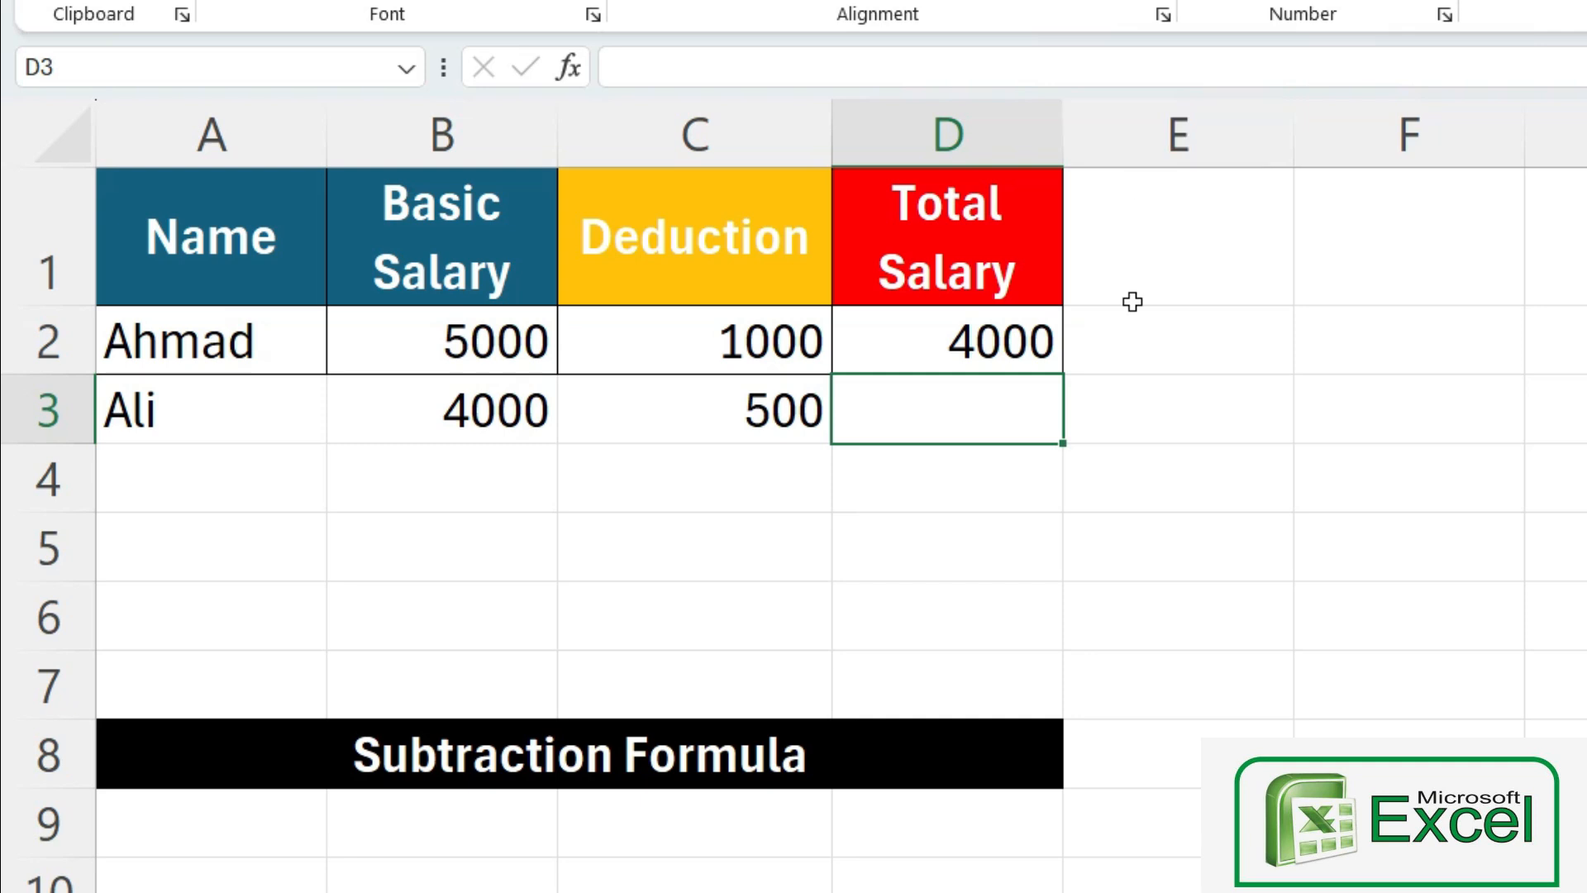
Step: Fill the total salary formula from D2 down through D4
left_click(1027, 336)
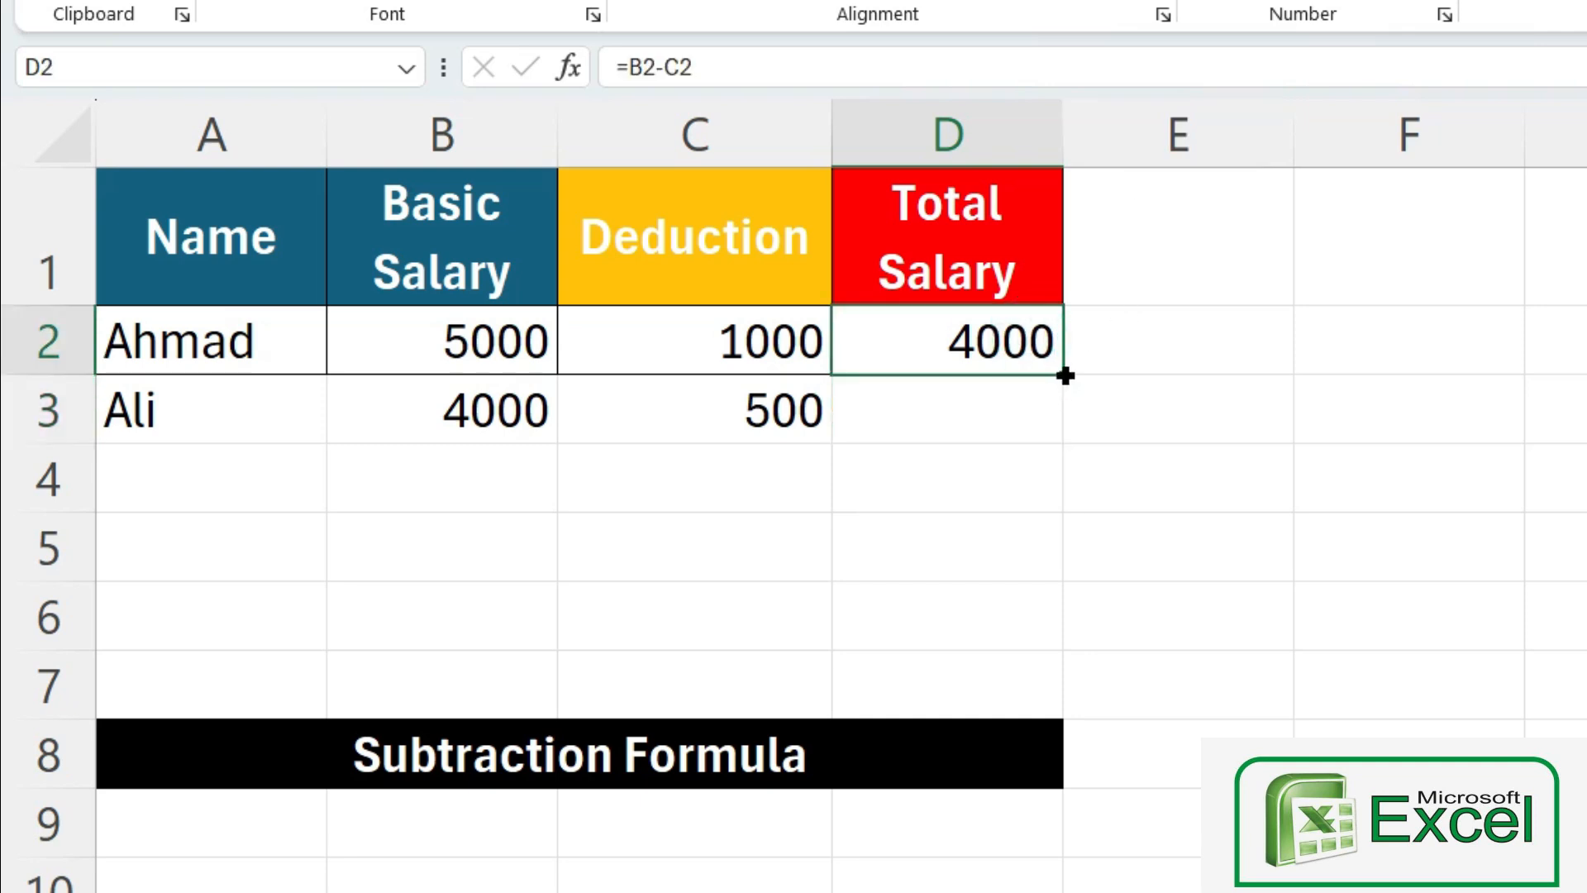
left_click_drag(1066, 376, 1067, 432)
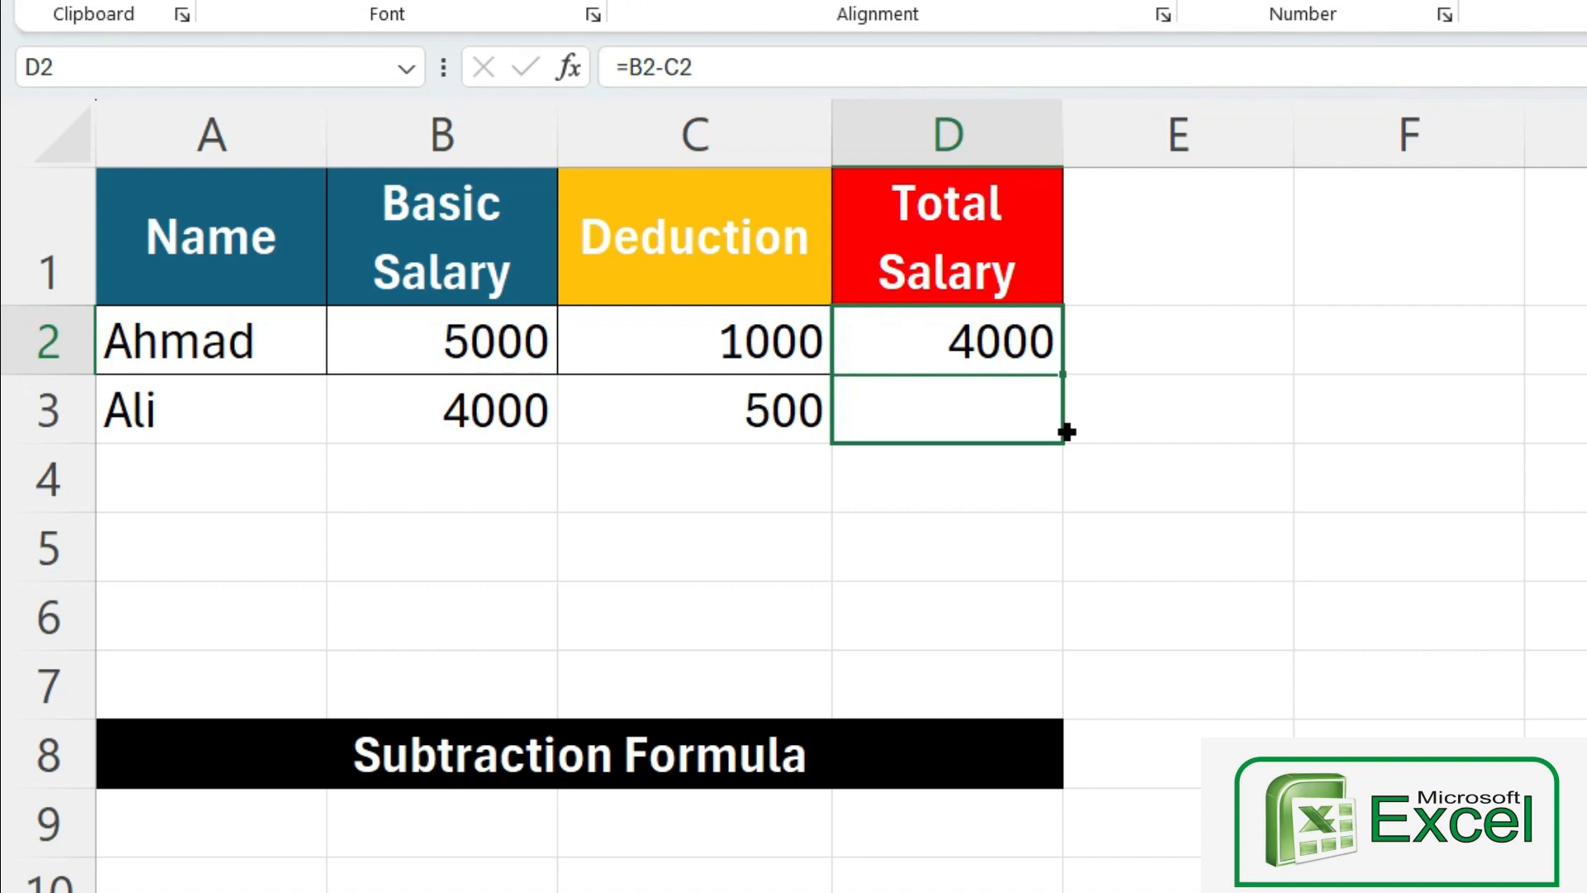
left_click_drag(1067, 431, 1065, 430)
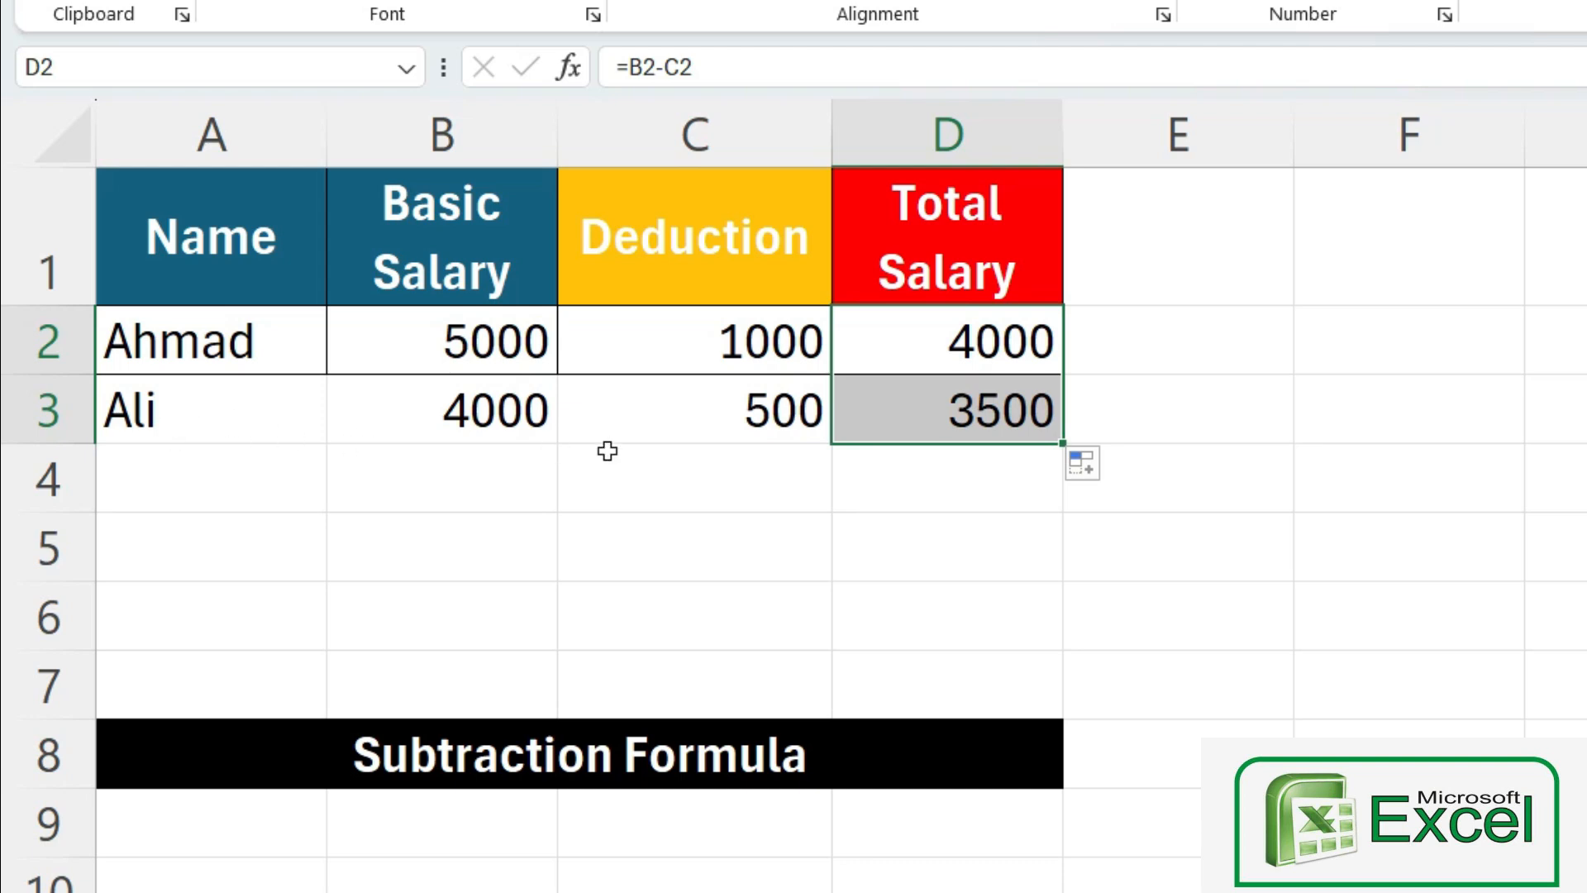
left_click_drag(1064, 446, 1064, 493)
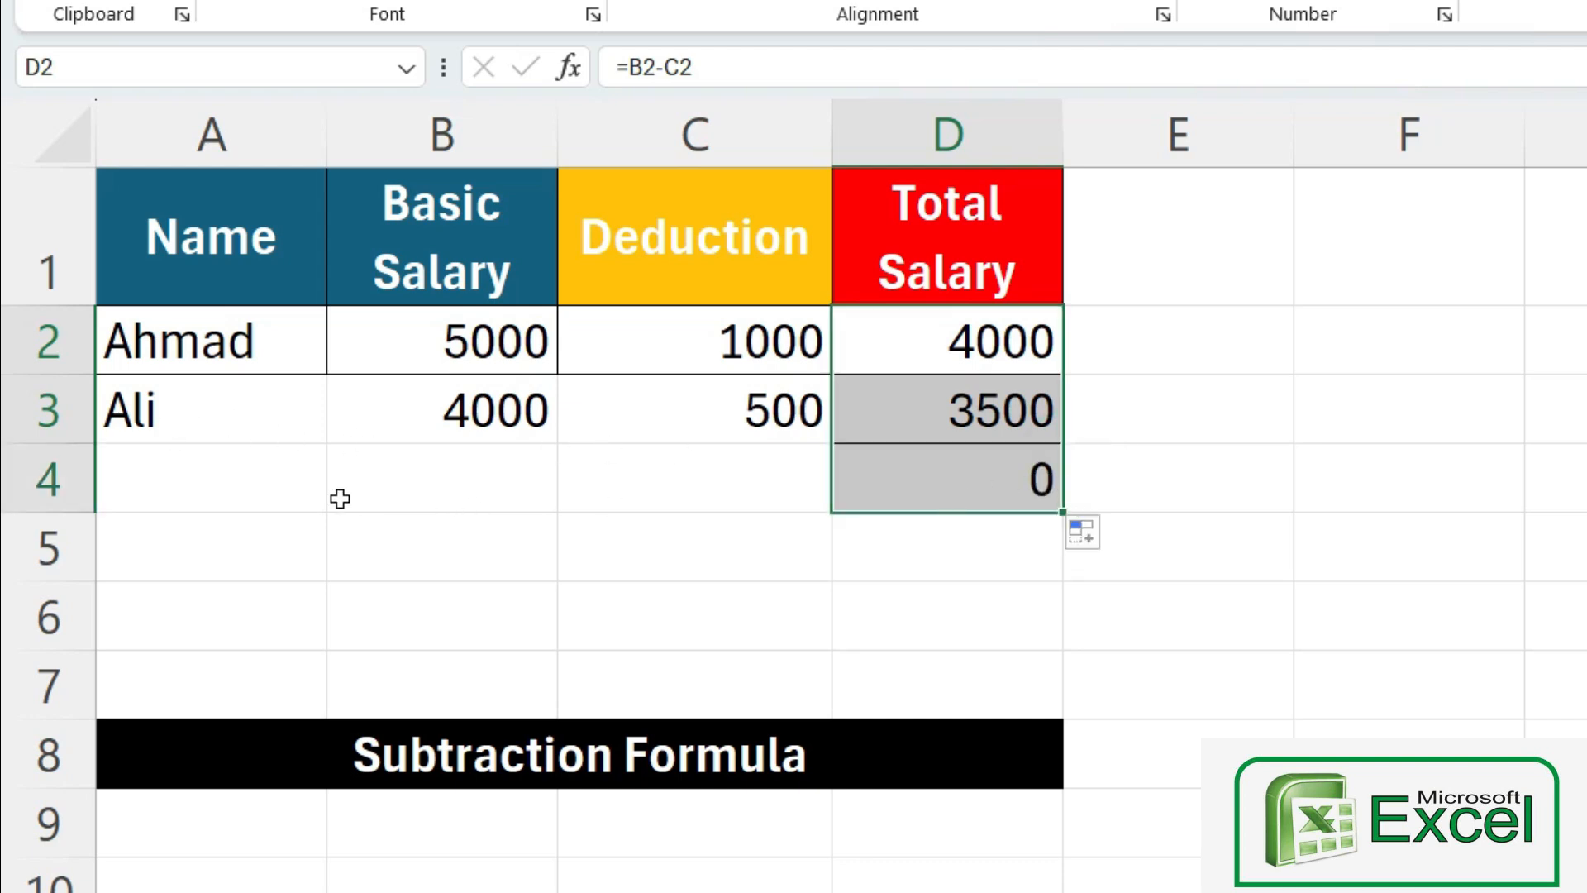
Step: Add a third employee in row 4 with the employee's name, a basic salary of 3500 and a deduction of 500, and select the salary table
left_click(161, 496)
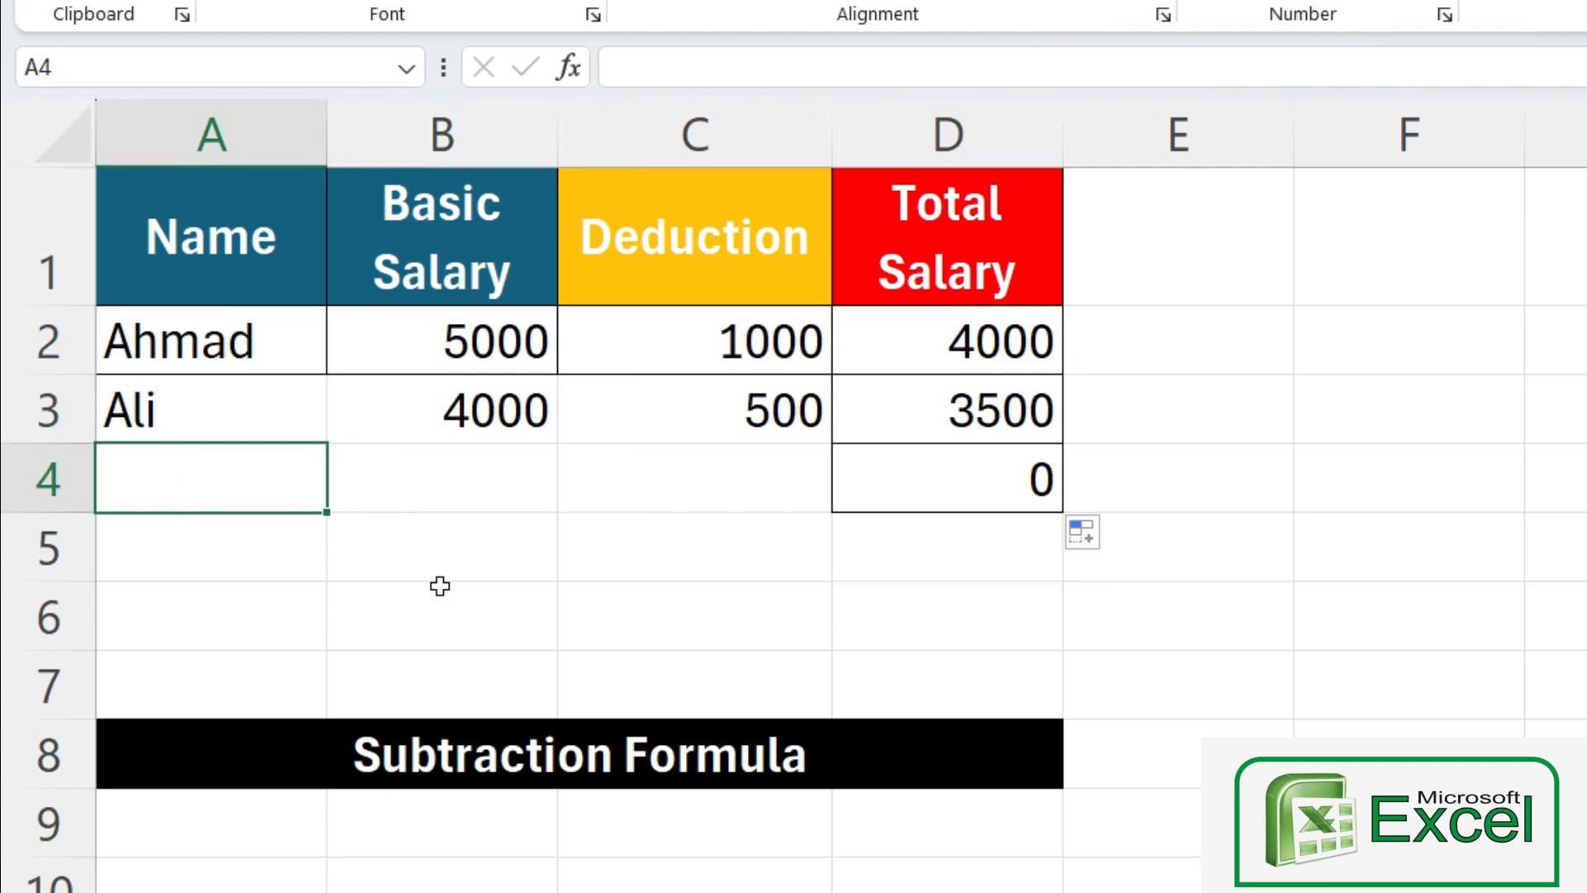
type("Nawaz")
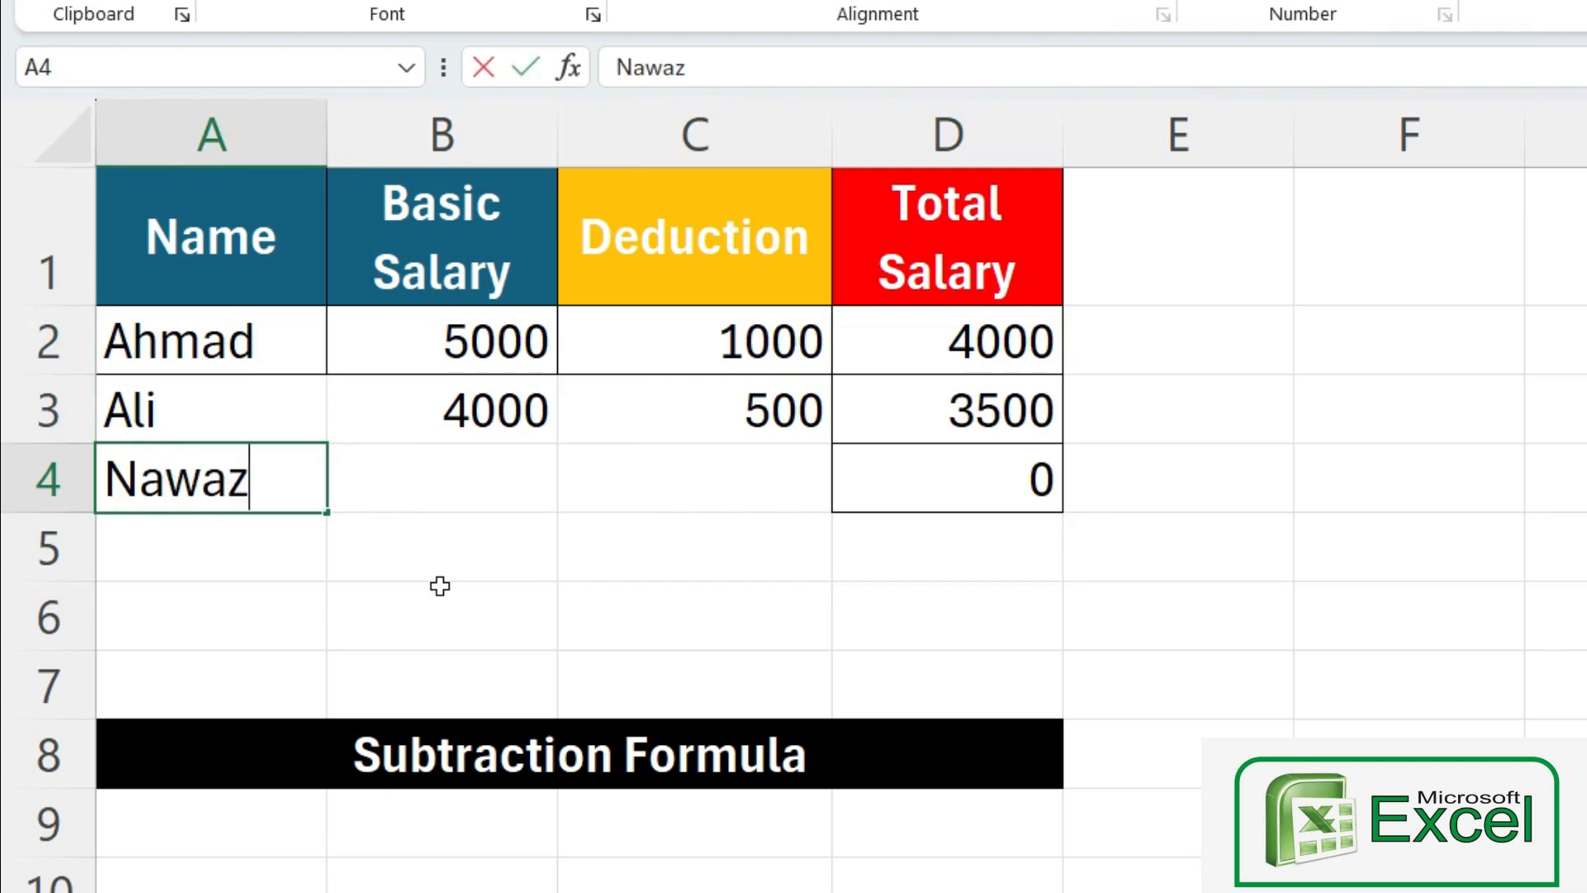
key("Tab")
type("3500")
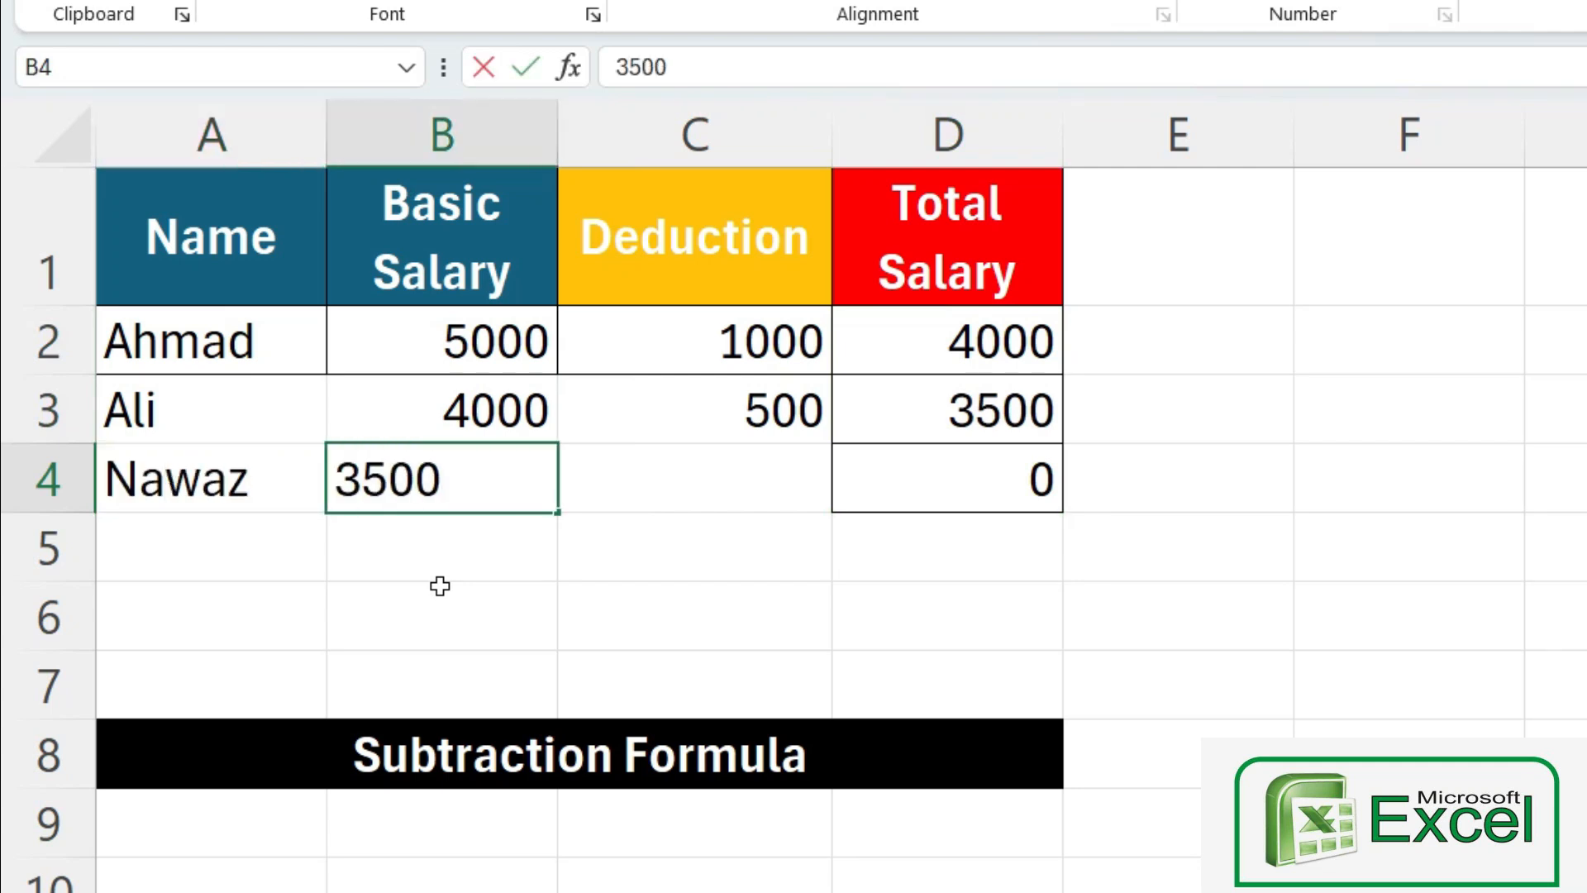
key("Tab")
type("5")
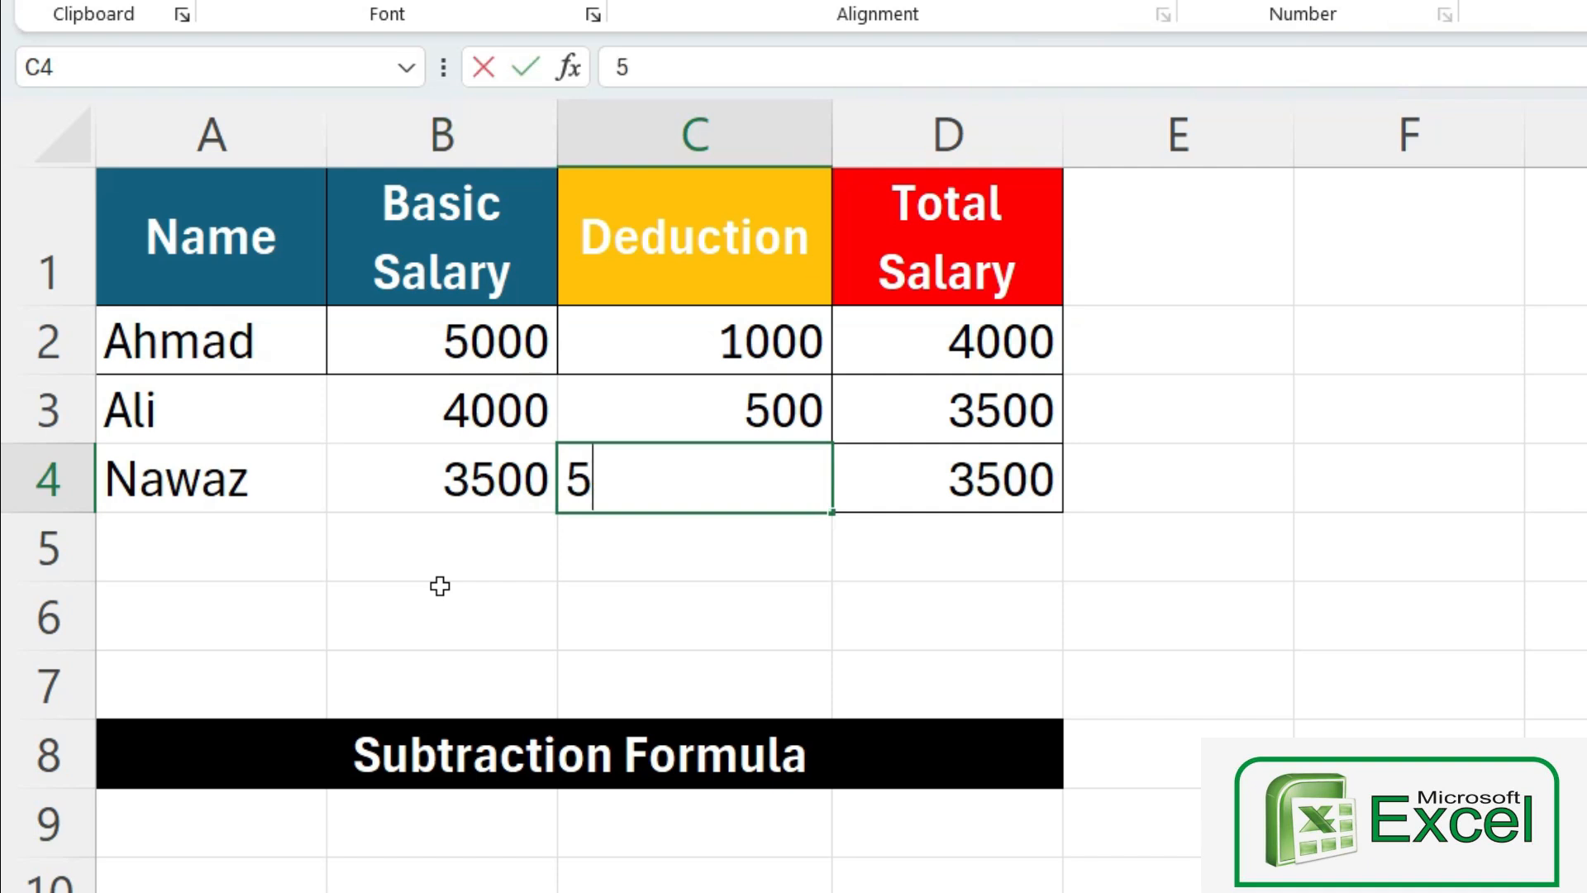
type("00")
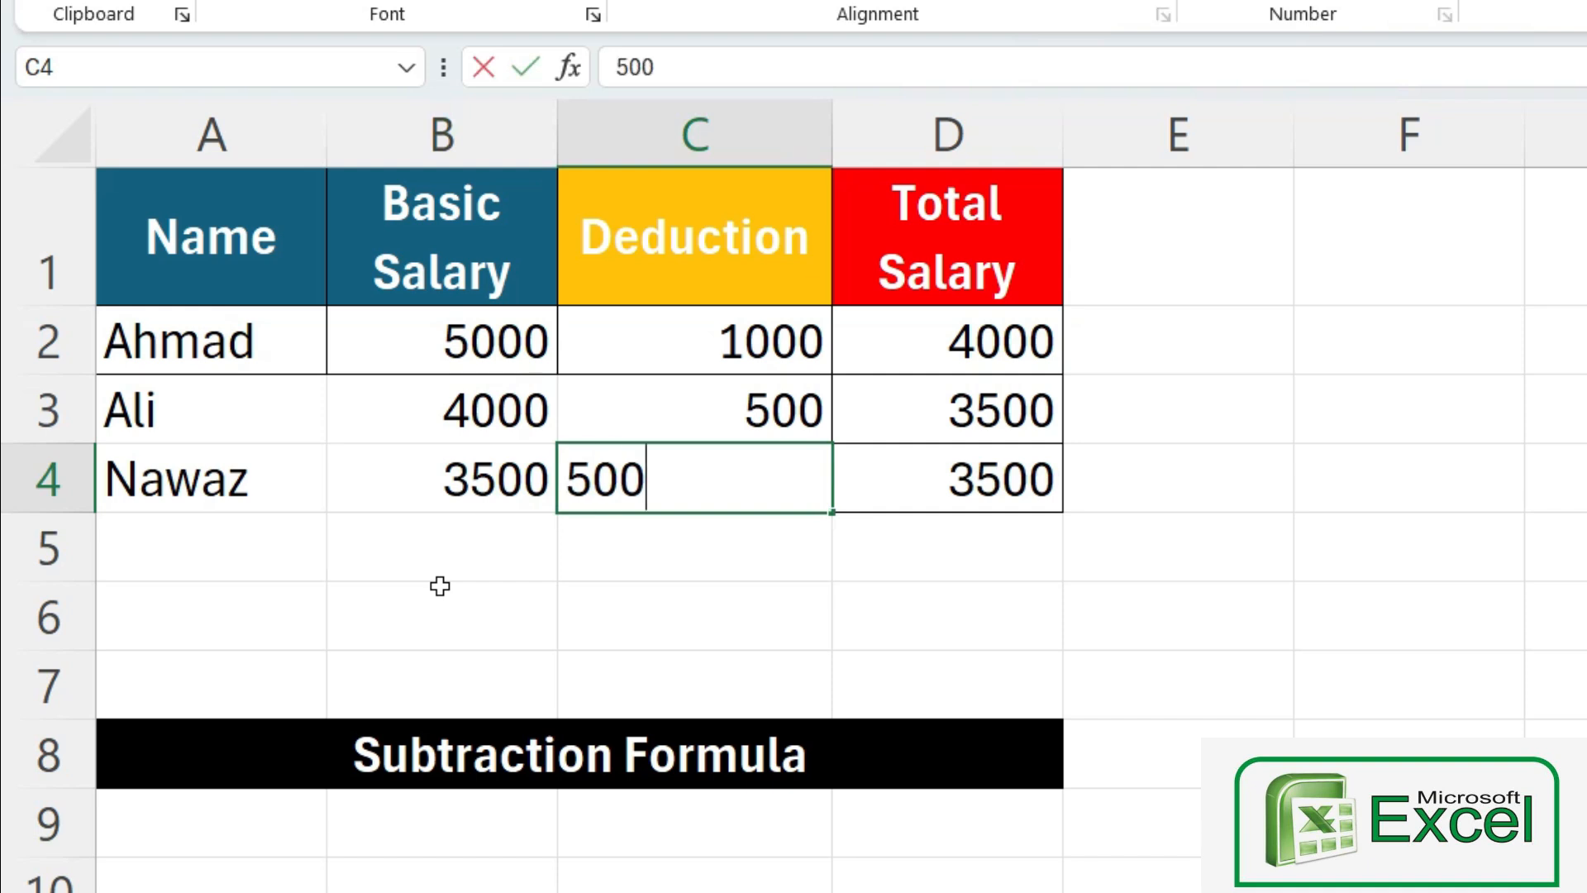
key("Return")
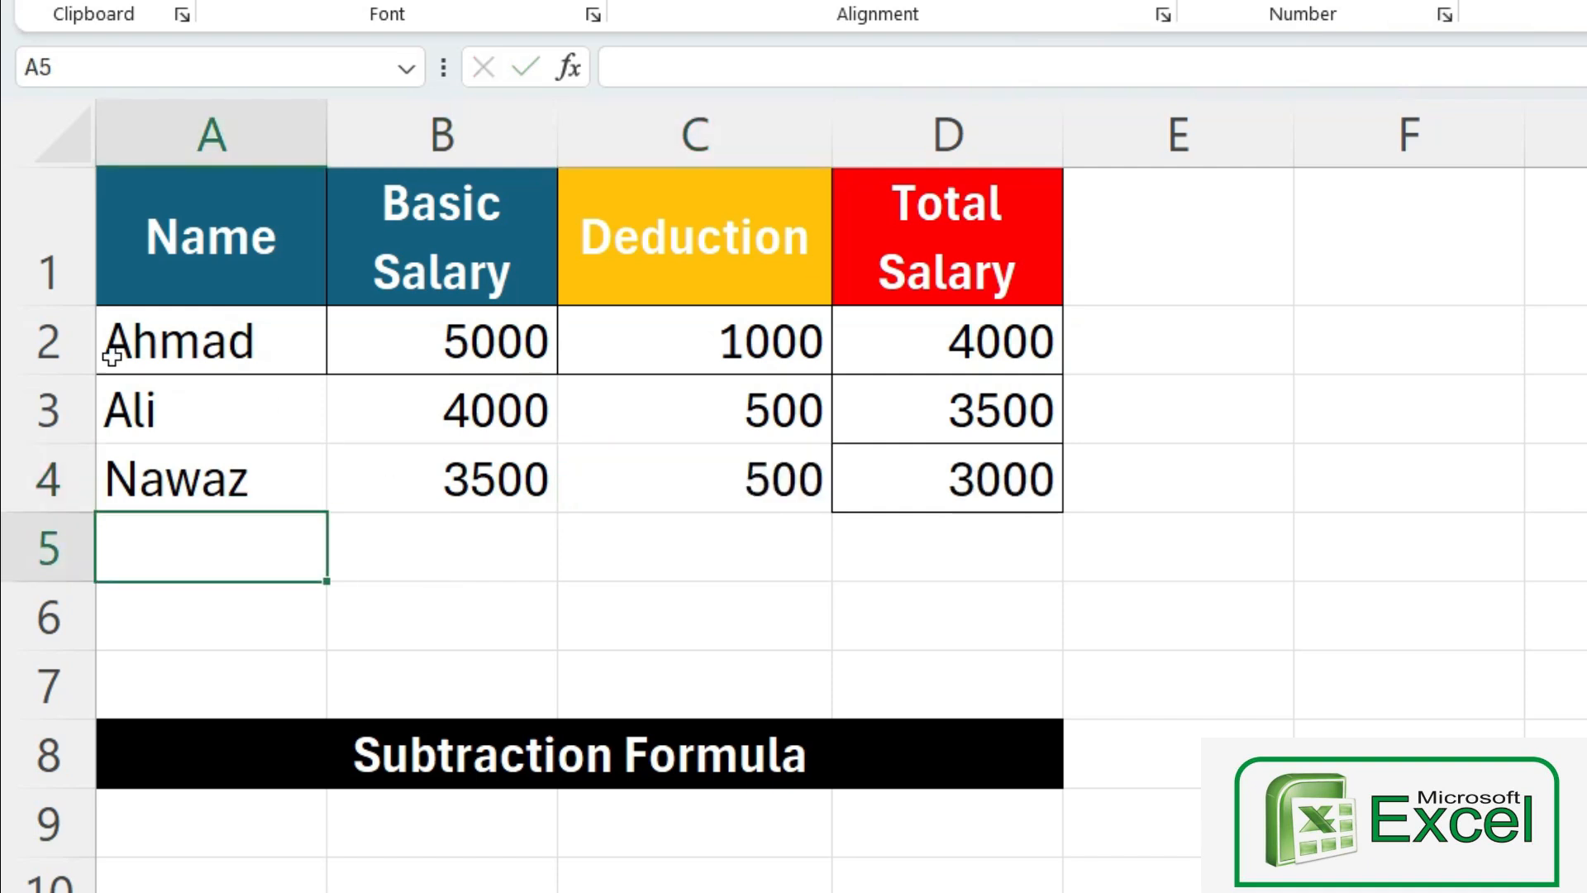
left_click_drag(193, 290, 896, 464)
left_click(388, 2)
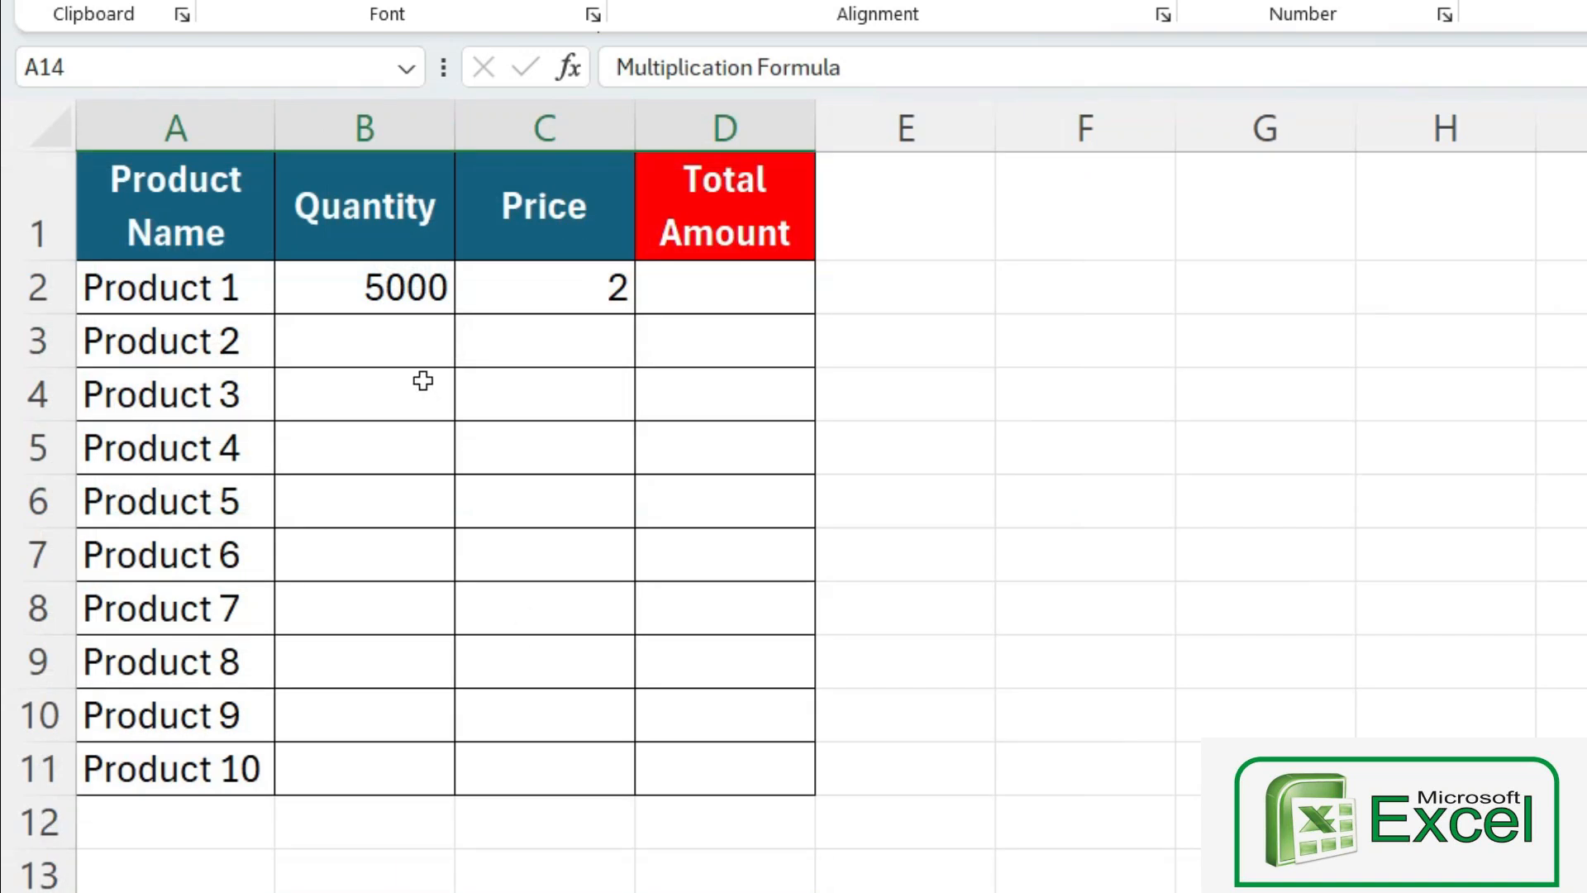
Step: Examine the product table's headers and the quantity, price and total amount cells of Product 1
left_click(413, 351)
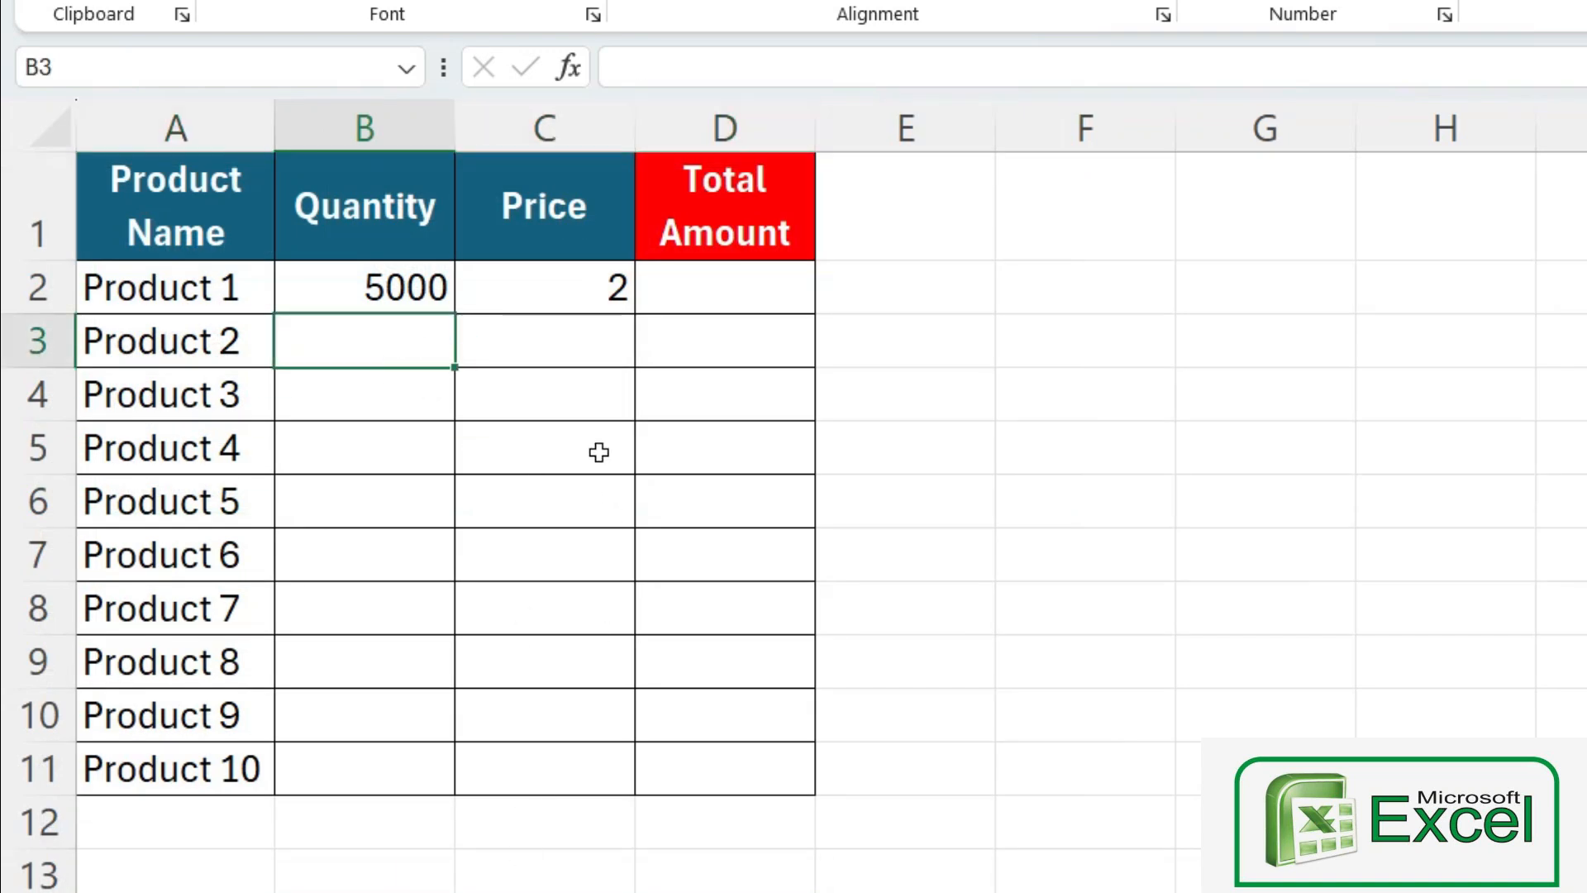
left_click(328, 291)
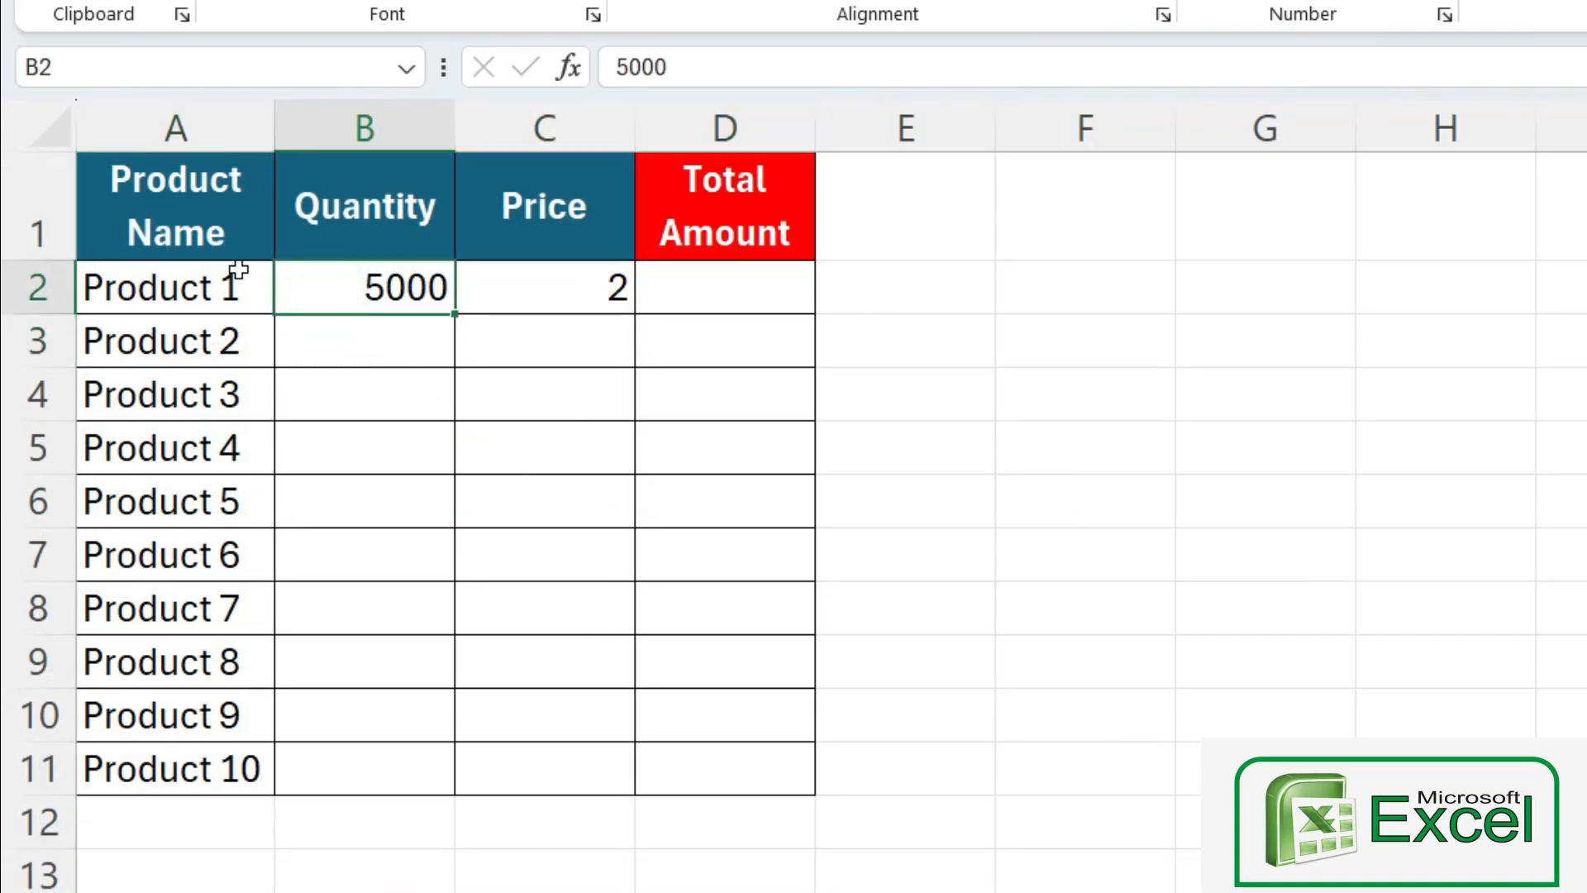
left_click(202, 228)
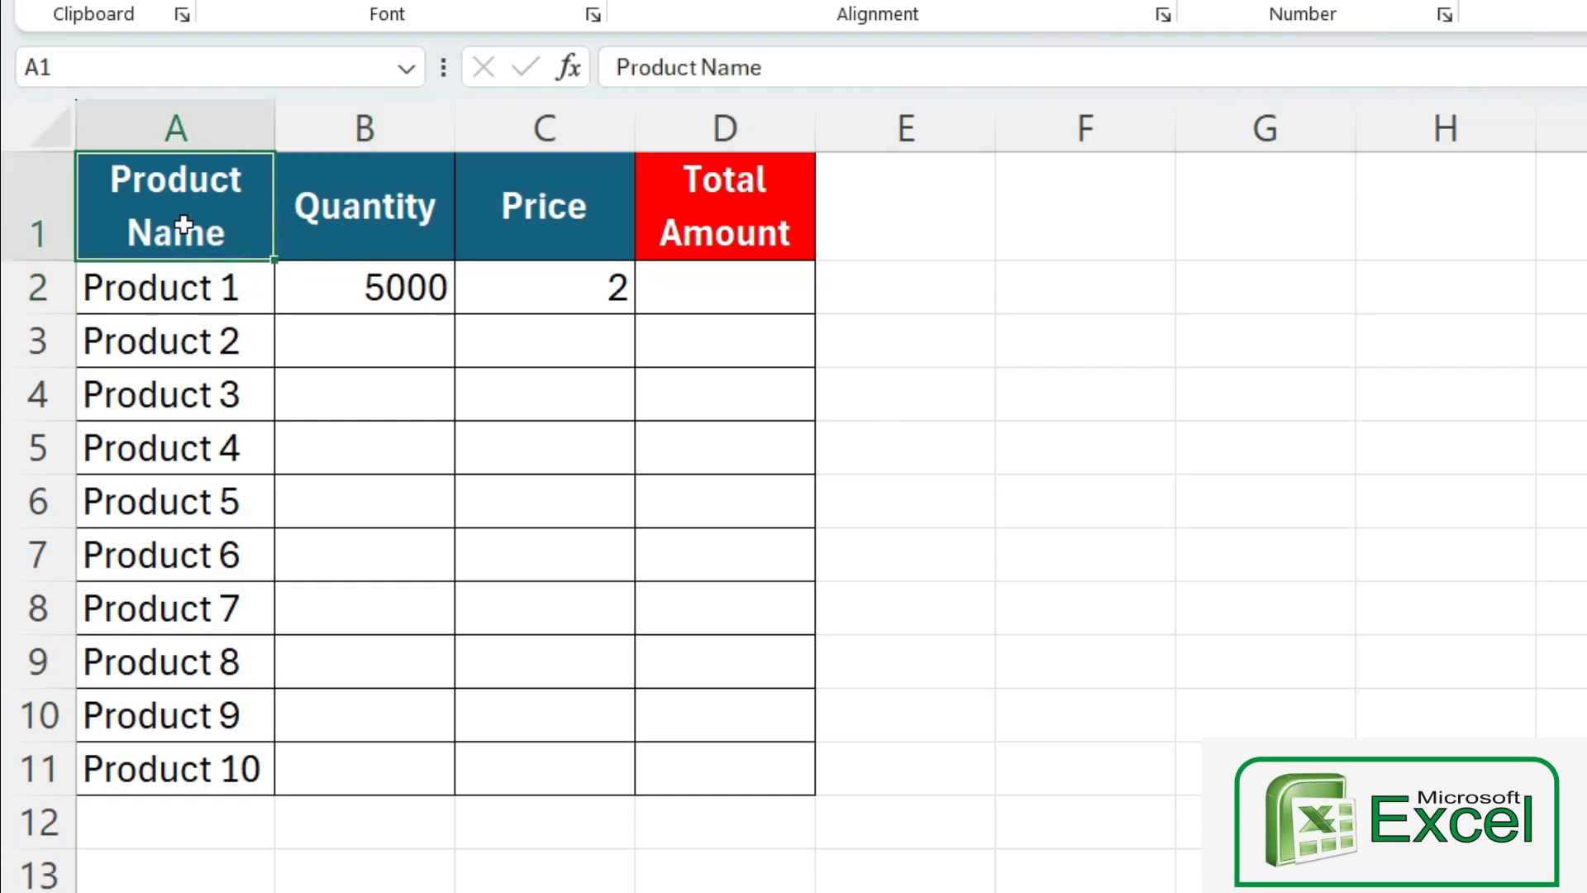
left_click_drag(719, 231, 207, 230)
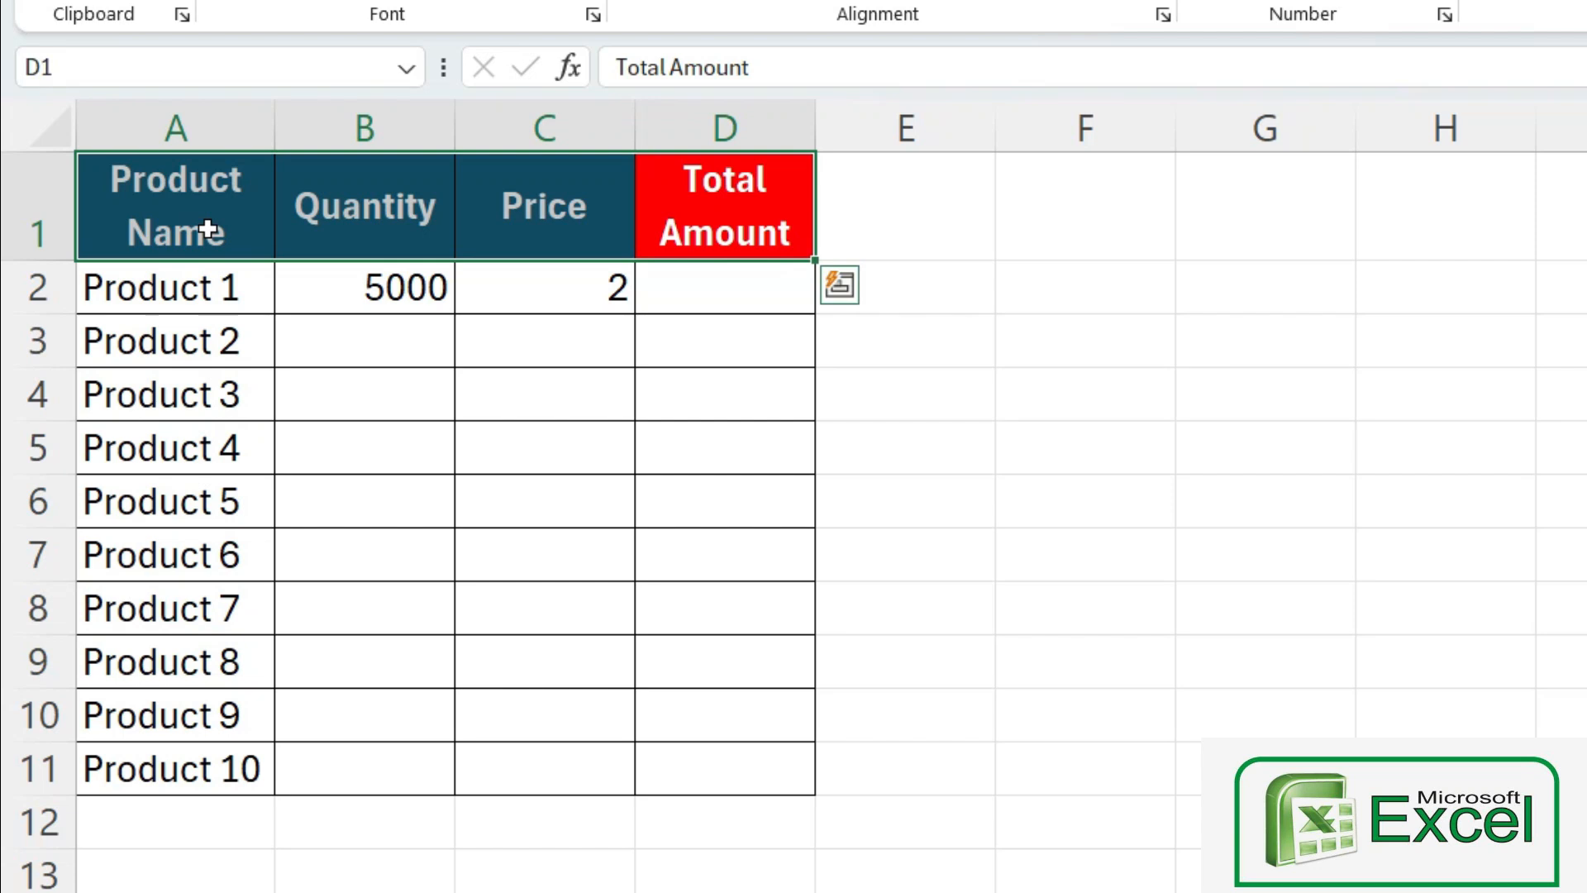
left_click(207, 230)
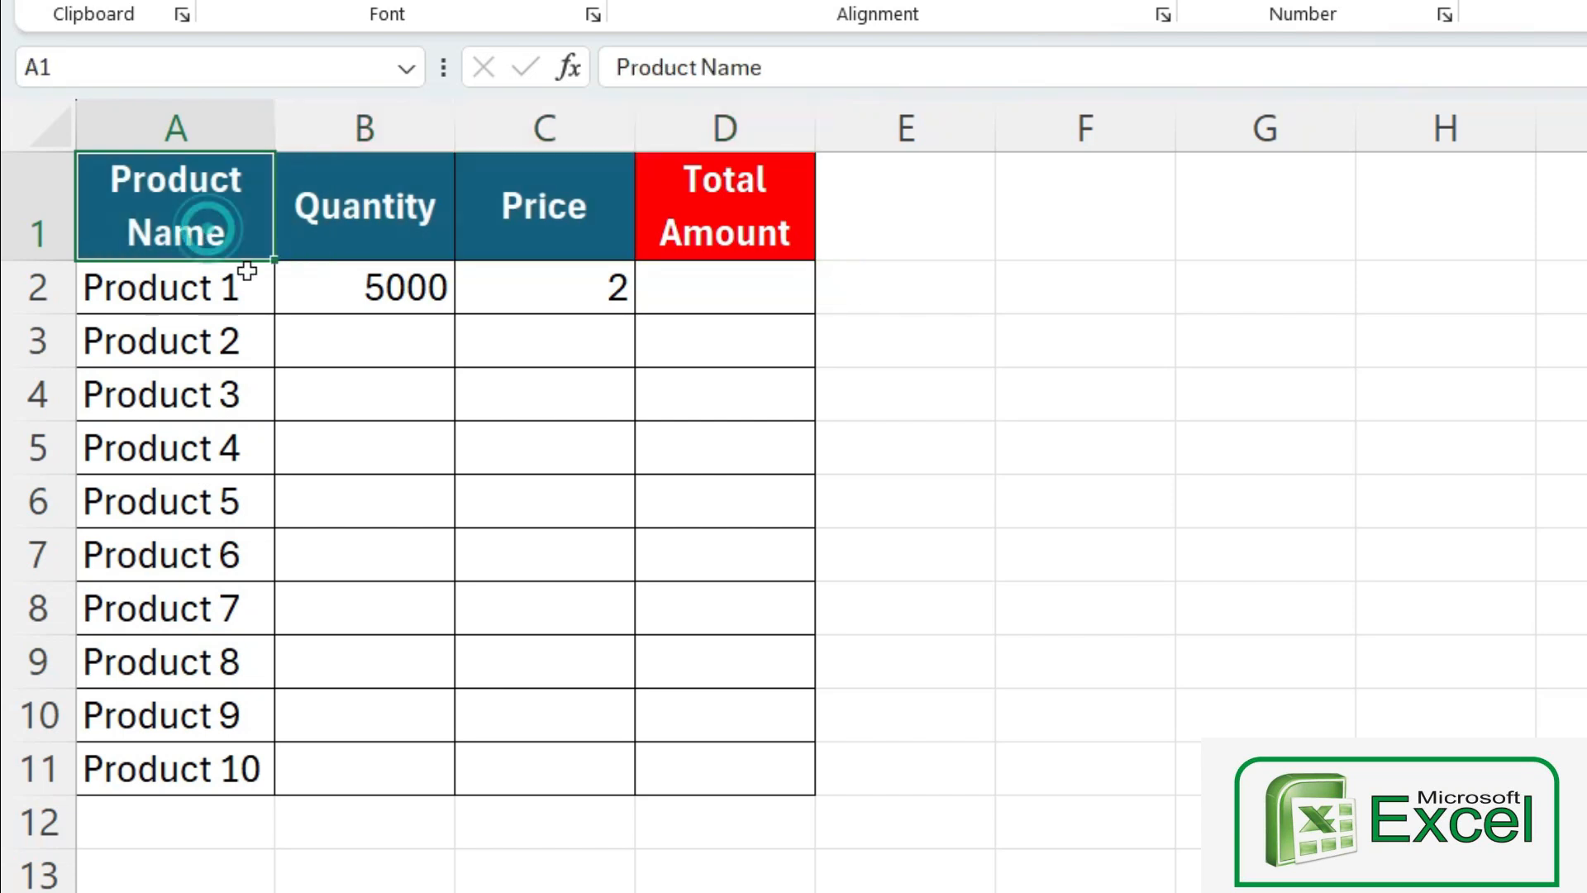
left_click(227, 284)
left_click(428, 285)
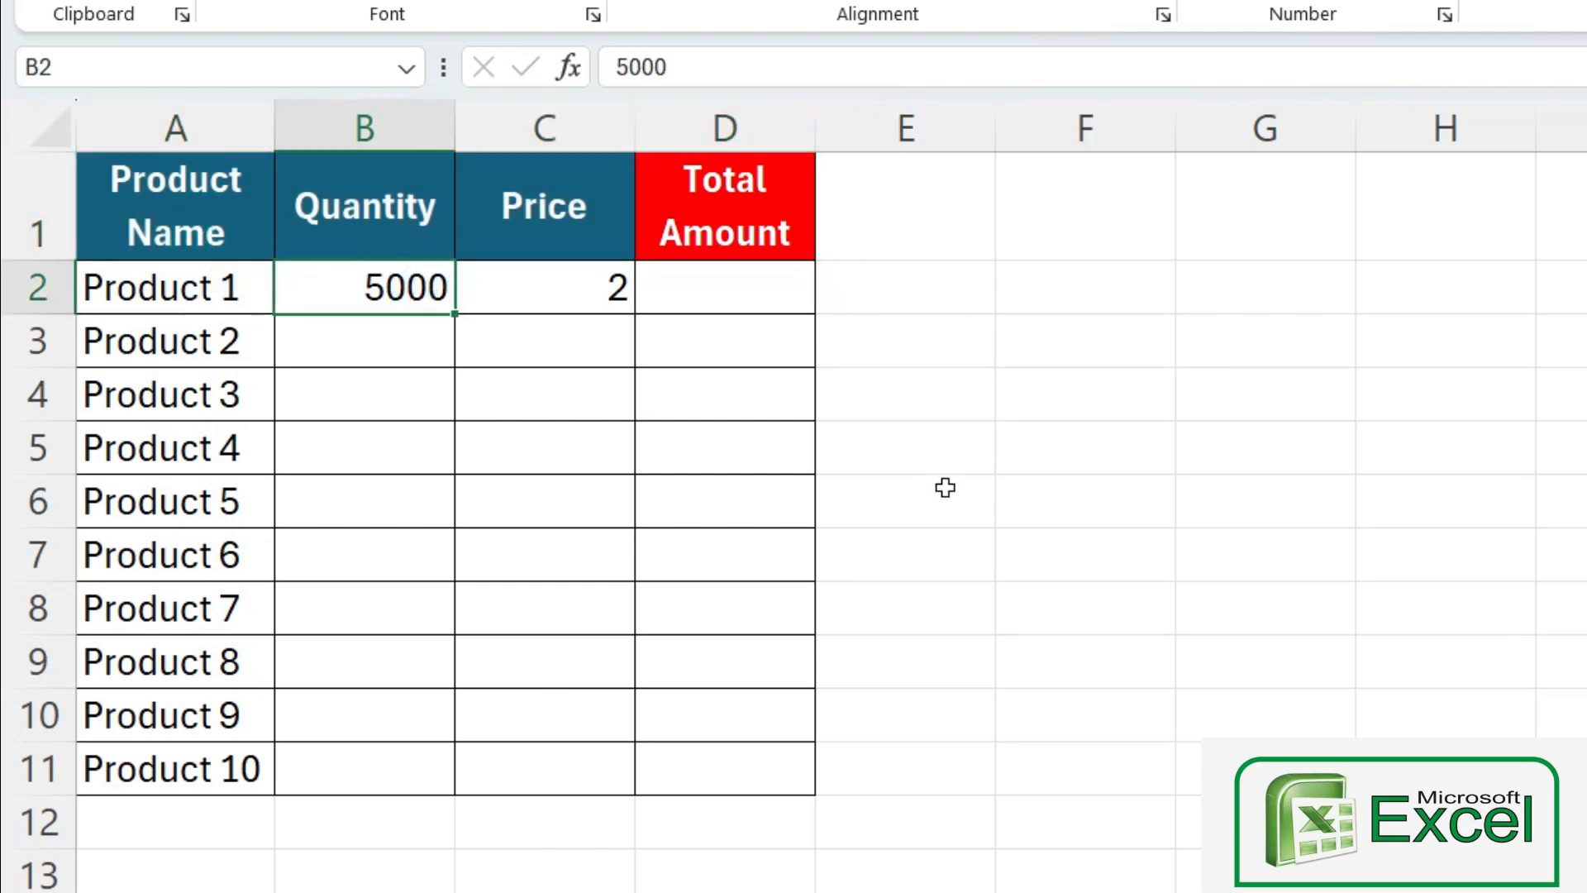
type("5000")
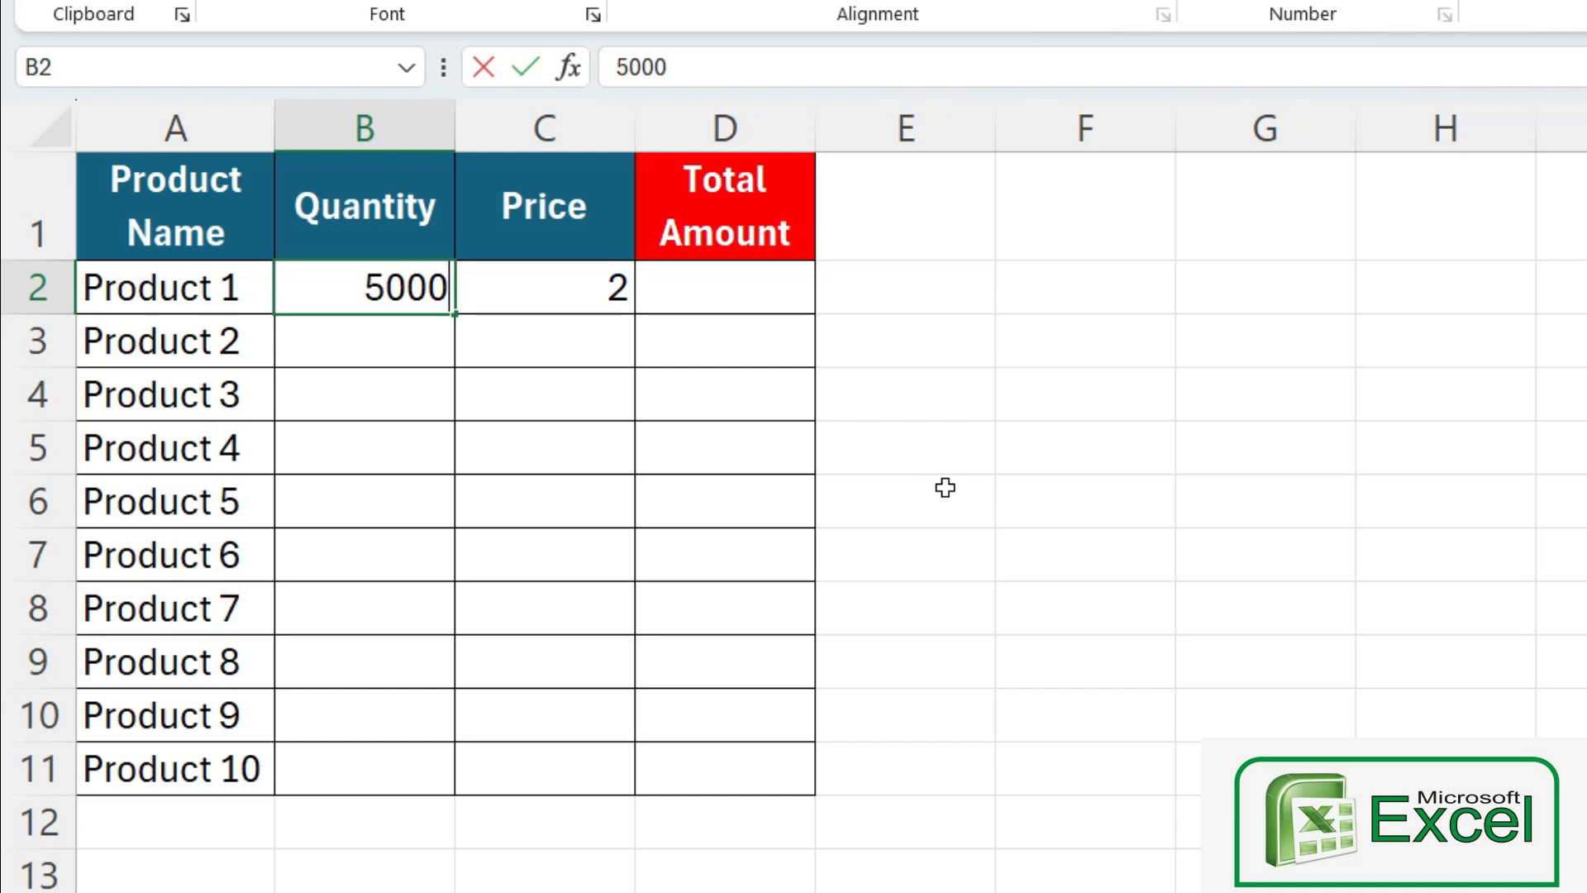
key("Tab")
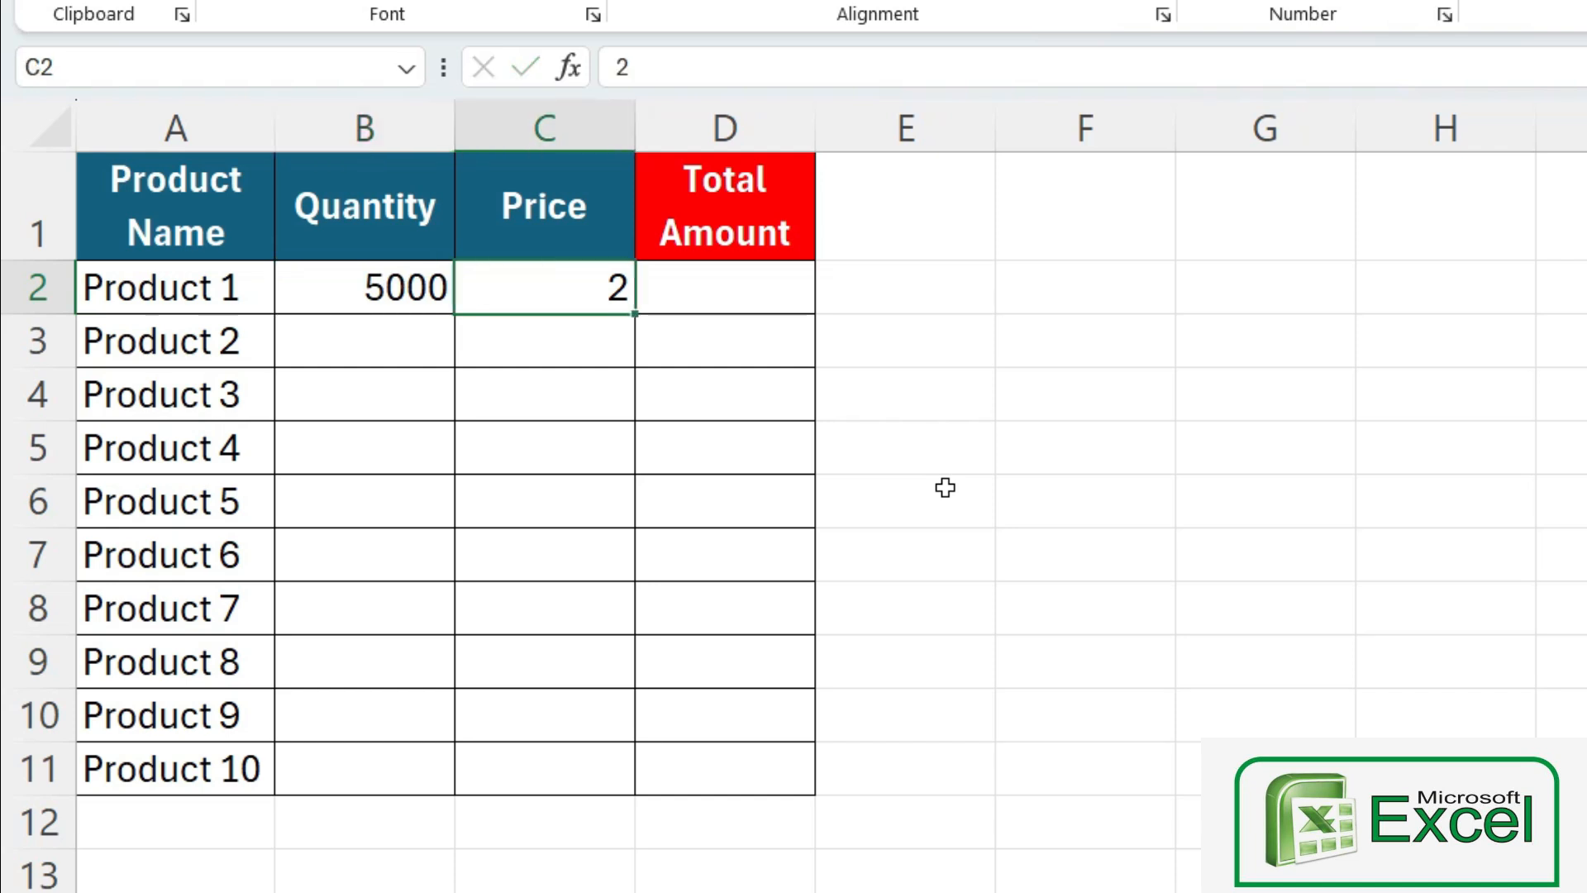
key("Tab")
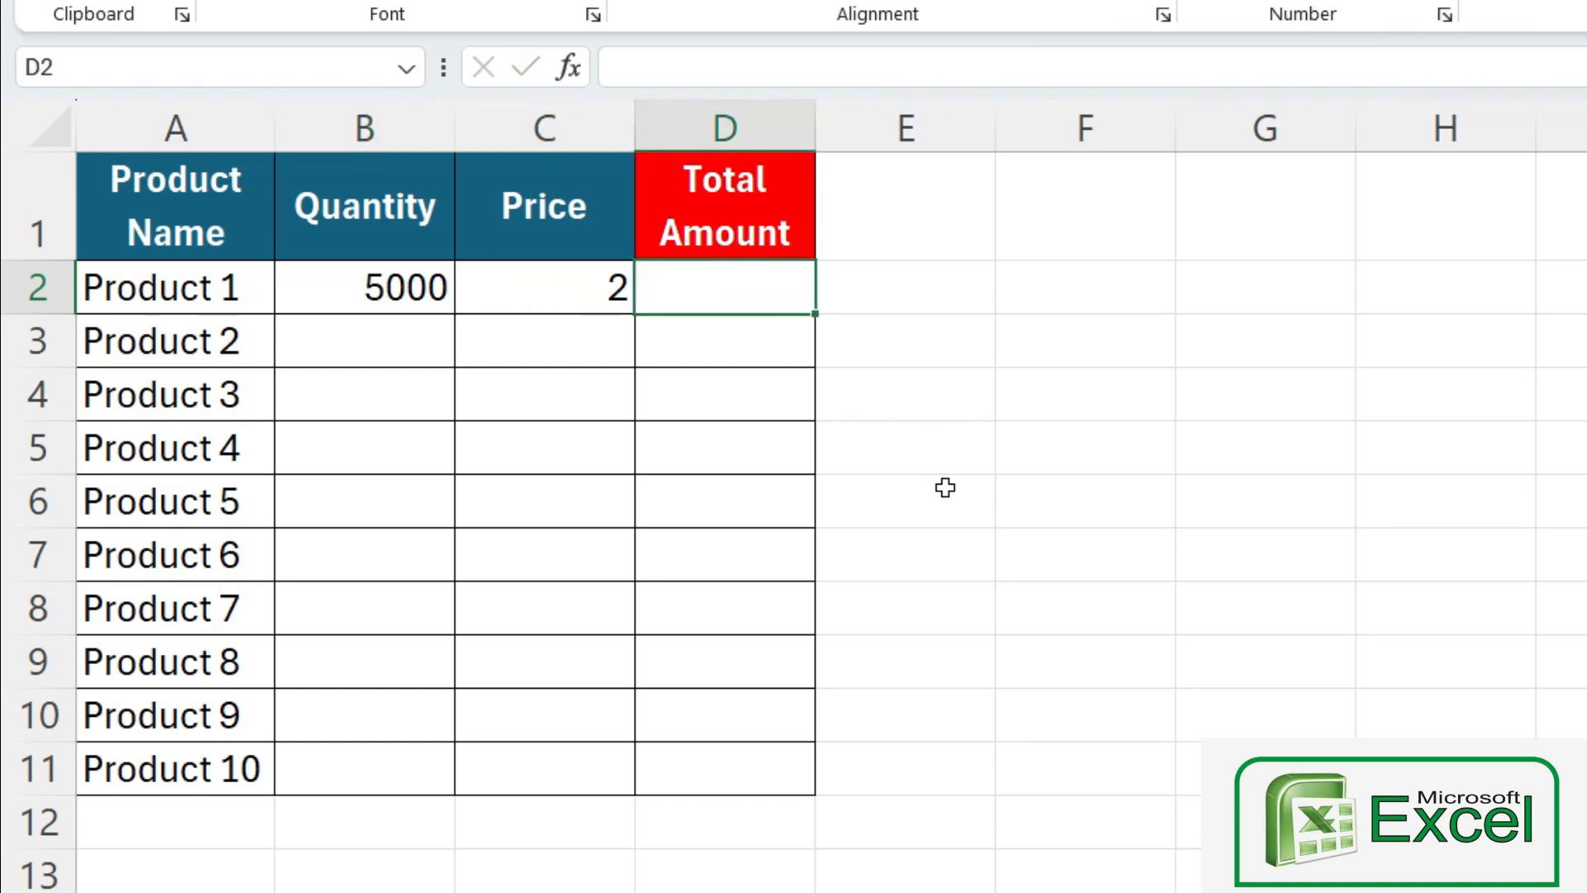
Step: Enter a quantity of 1000 and a price of 10 for Product 2 in row 3
left_click(352, 354)
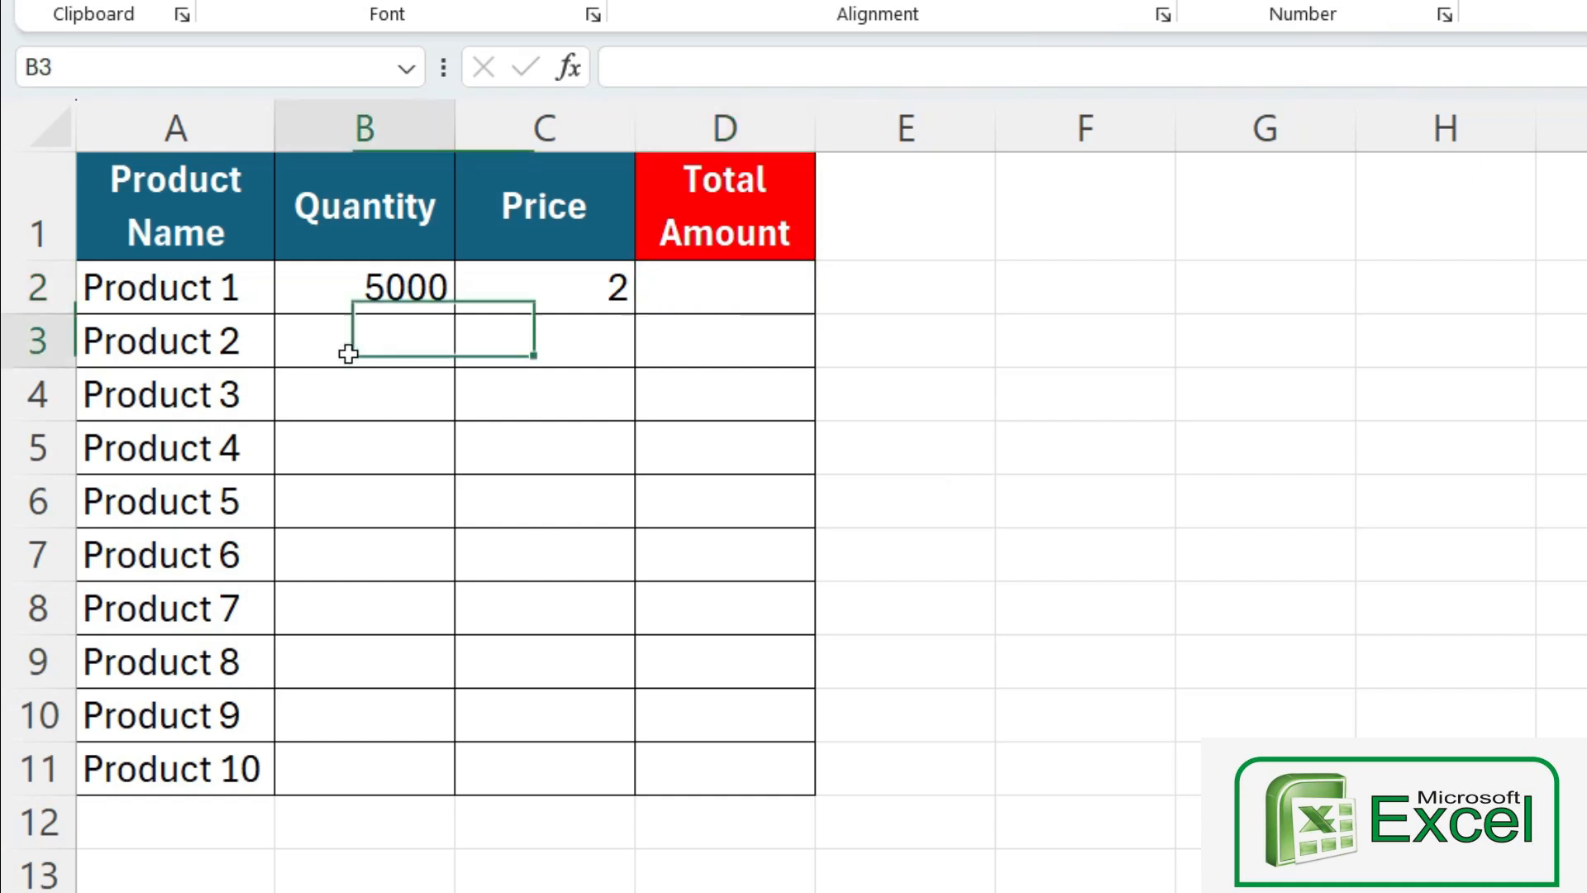
type("1000")
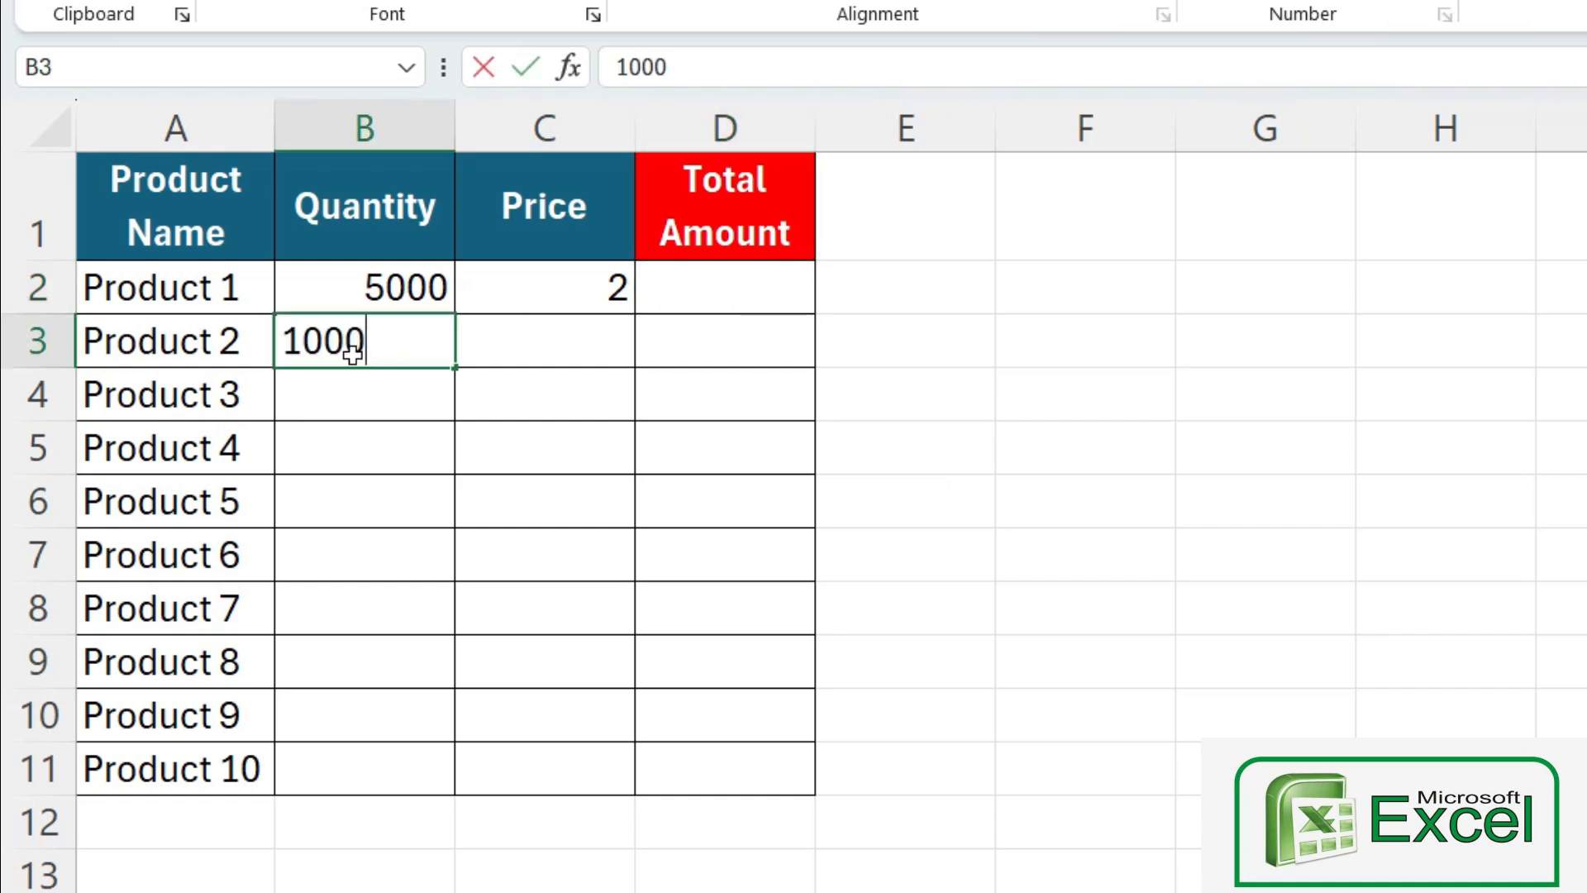
key("Tab")
type("10")
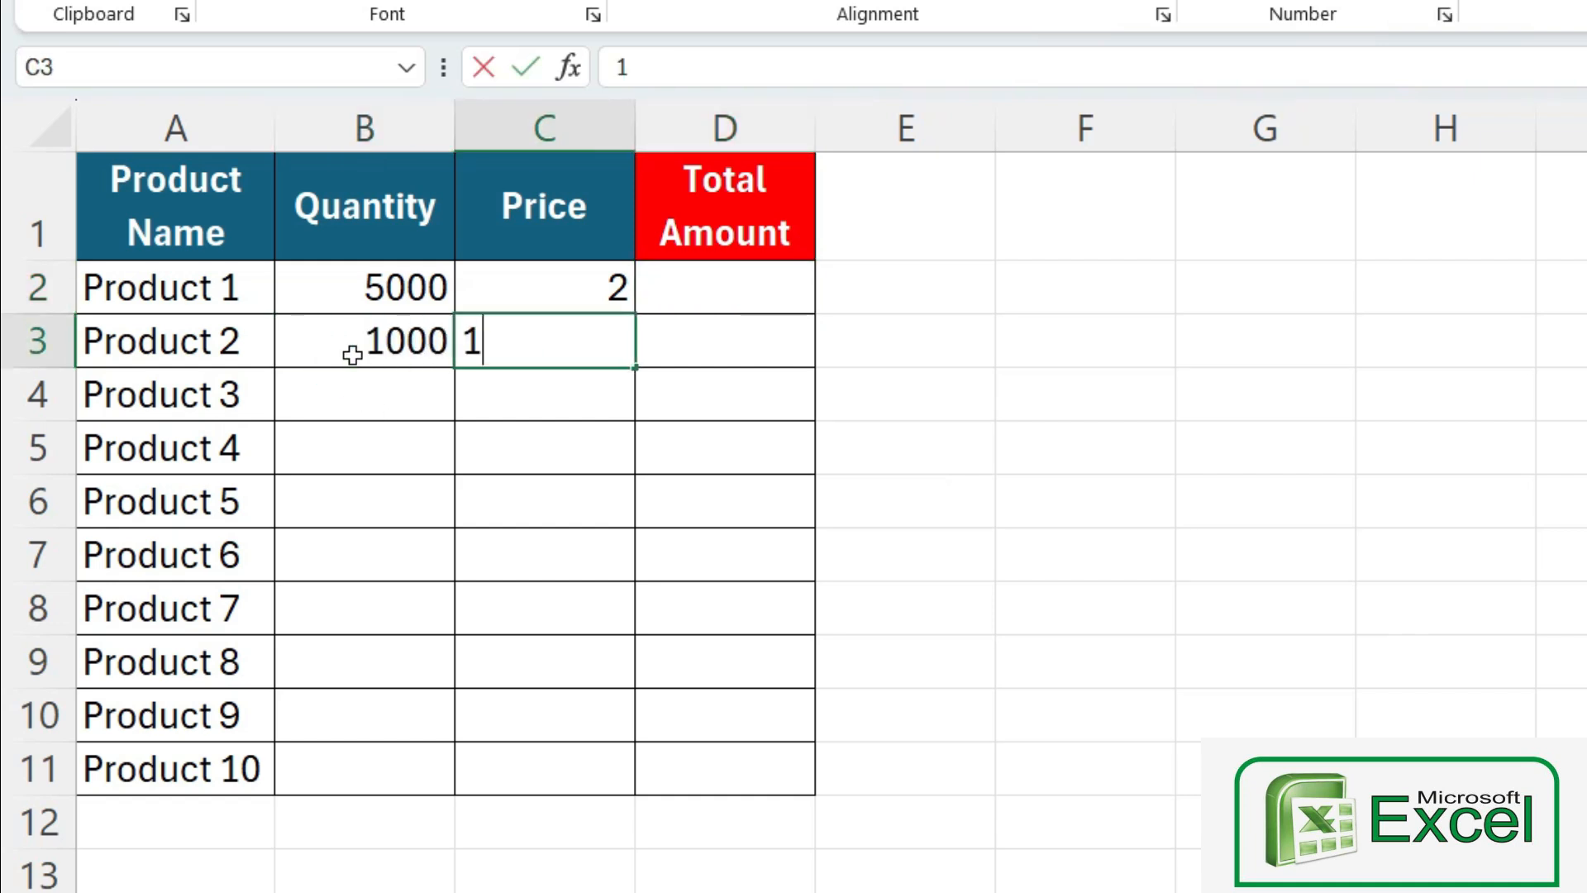
key("Tab")
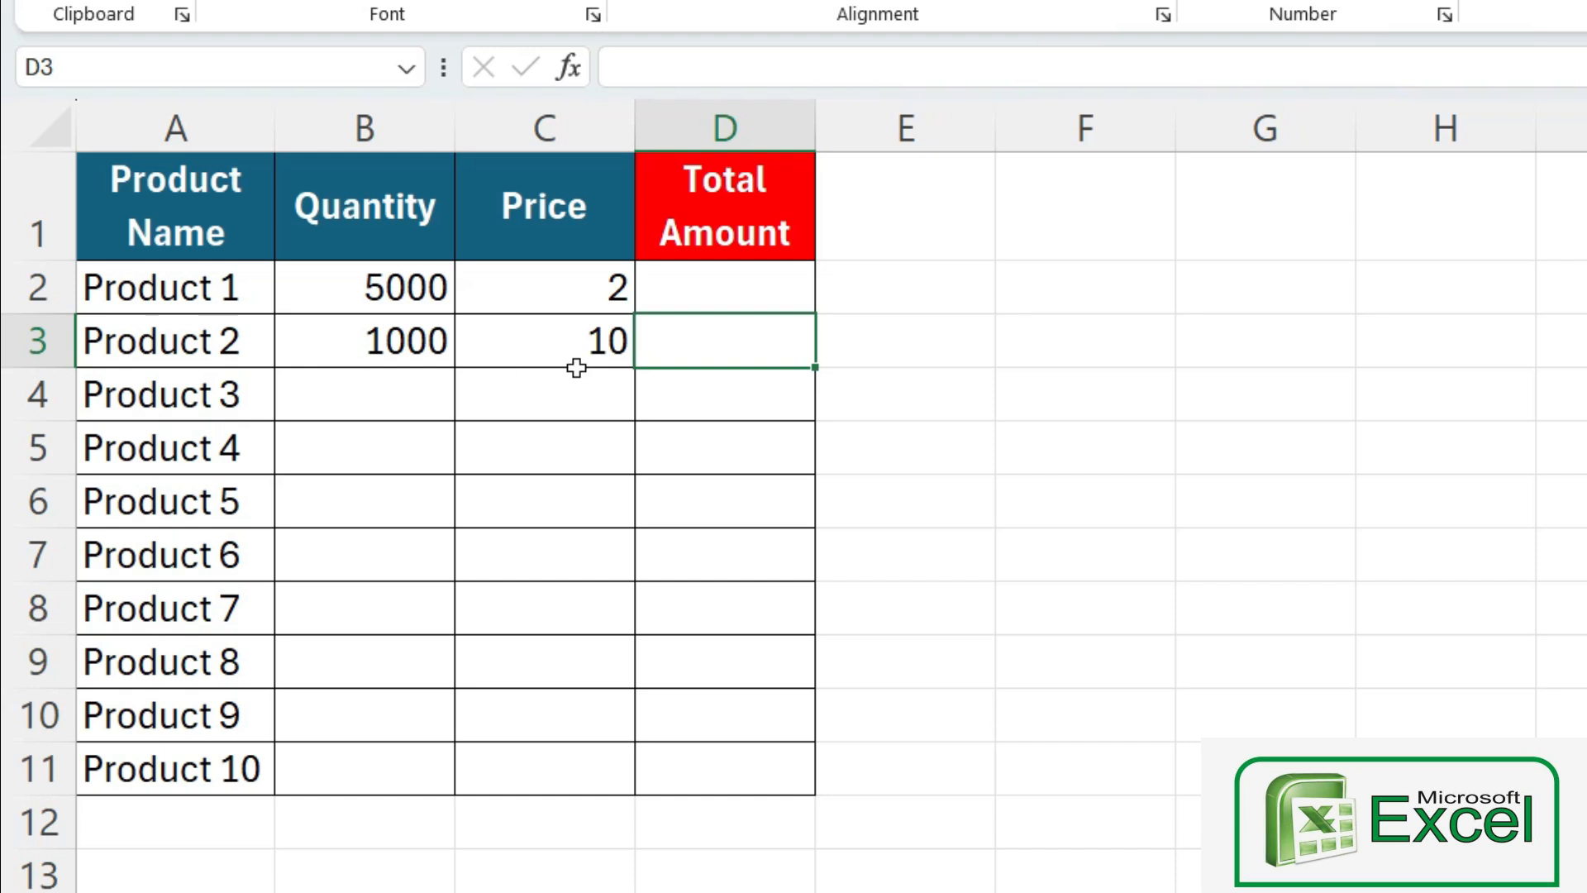
Step: Enter the multiplication formula =B2*C2 in D2 to calculate the total amount of Product 1
left_click(695, 291)
type("=")
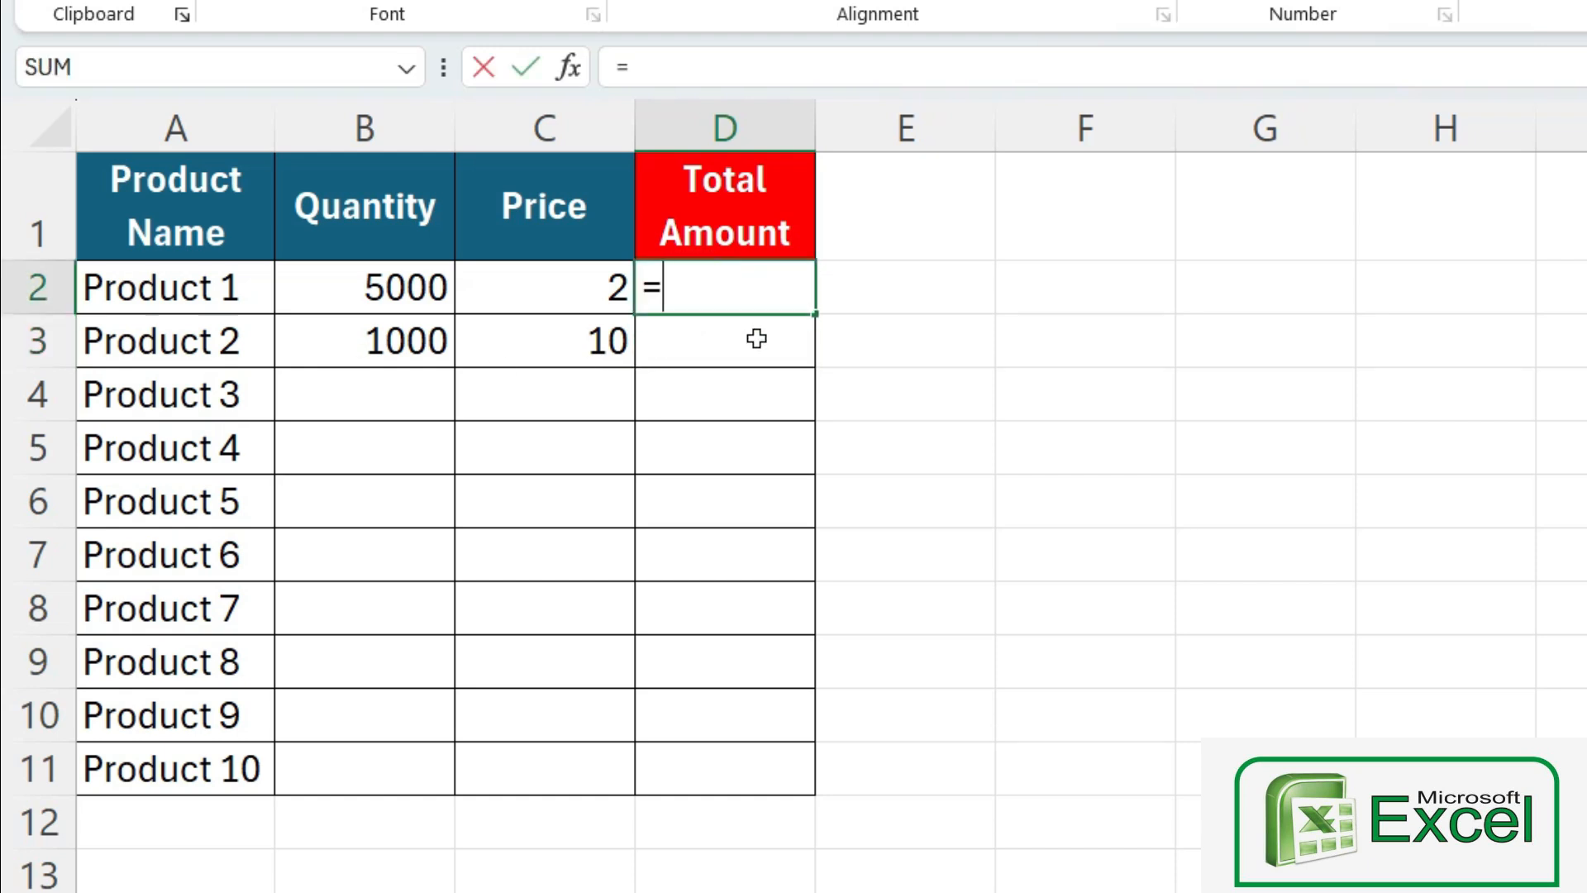
left_click(422, 284)
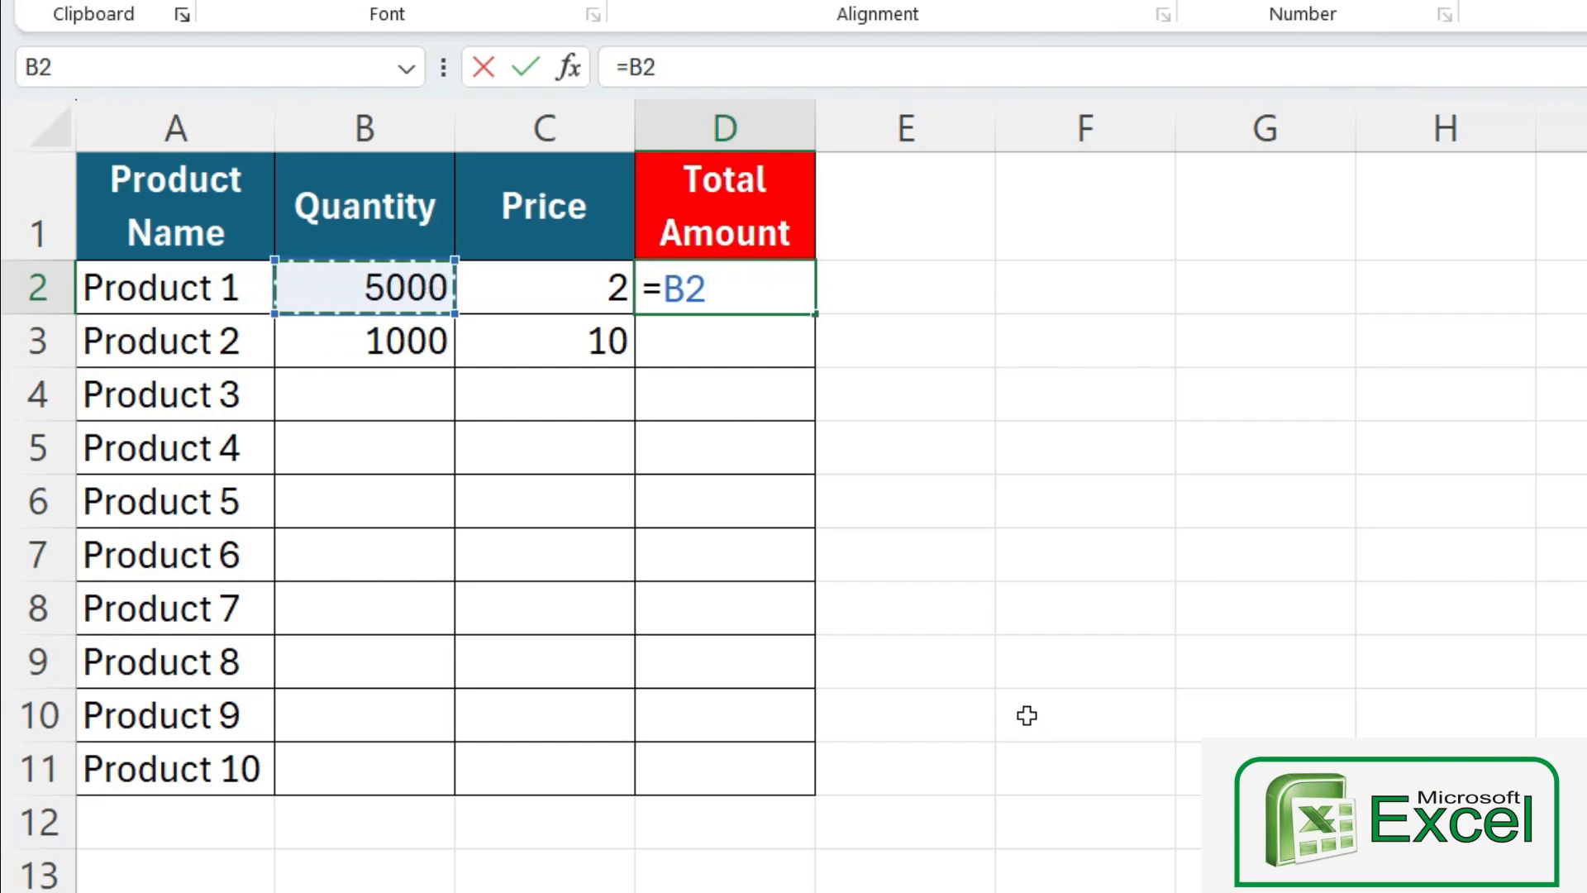
type("*")
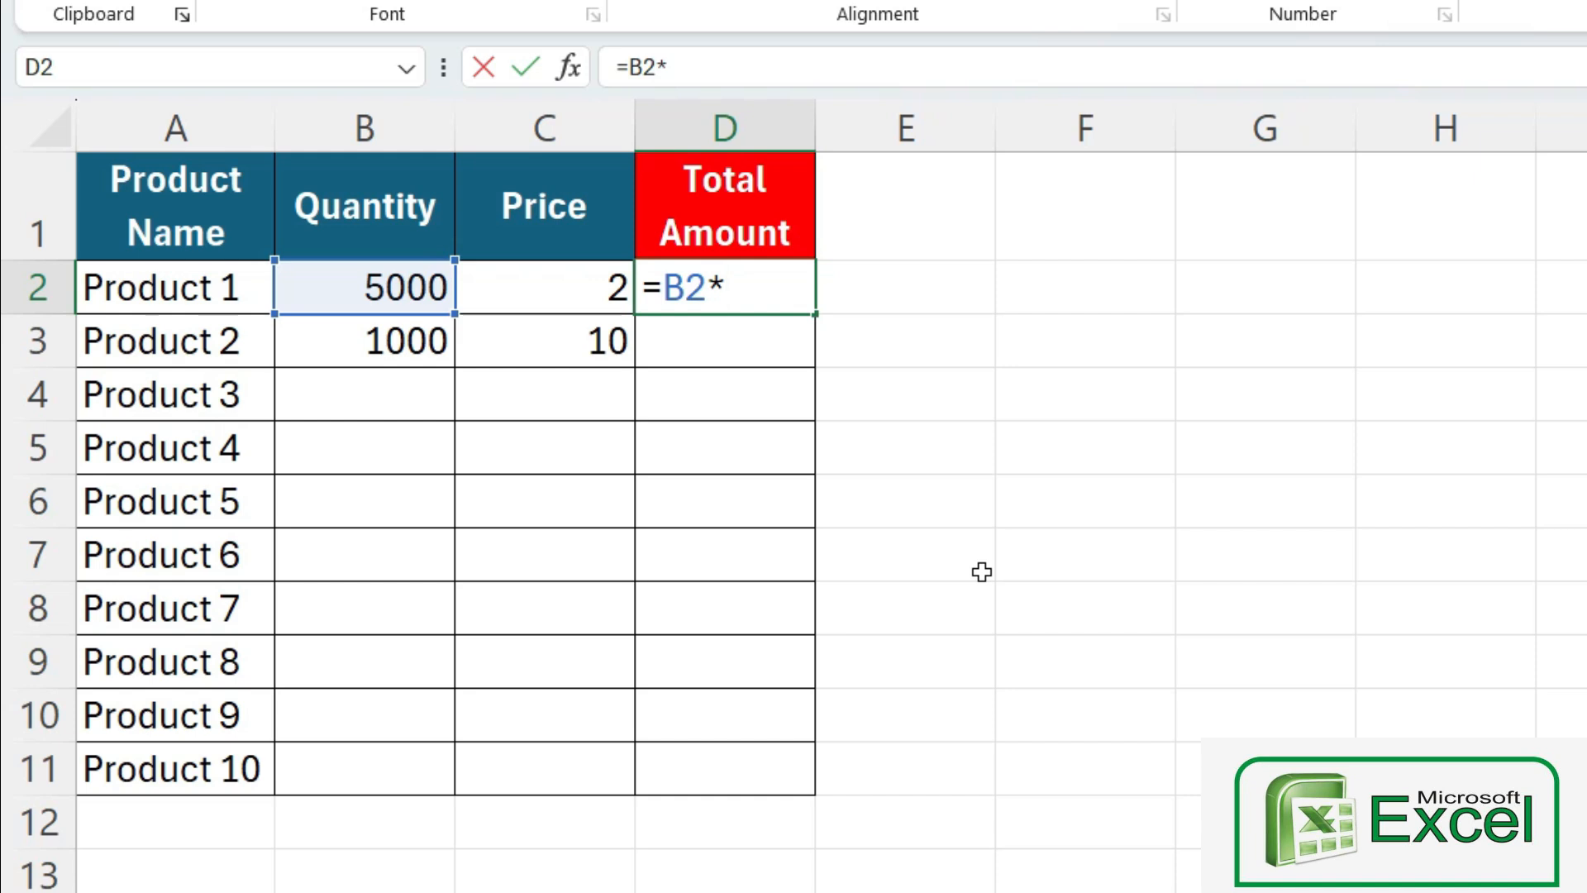
left_click(600, 293)
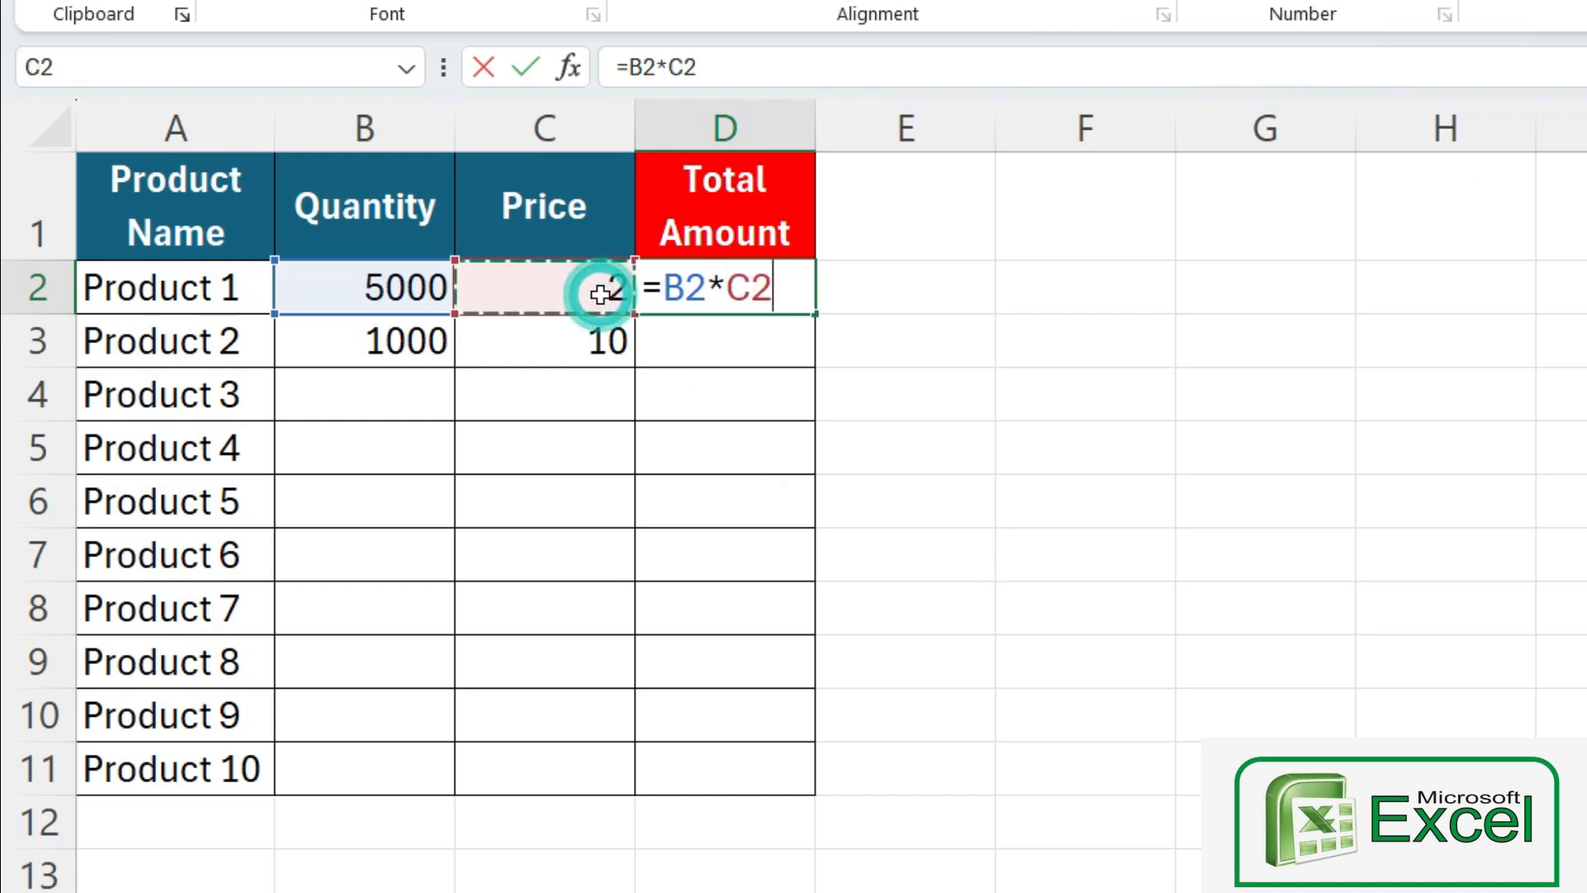
key("Return")
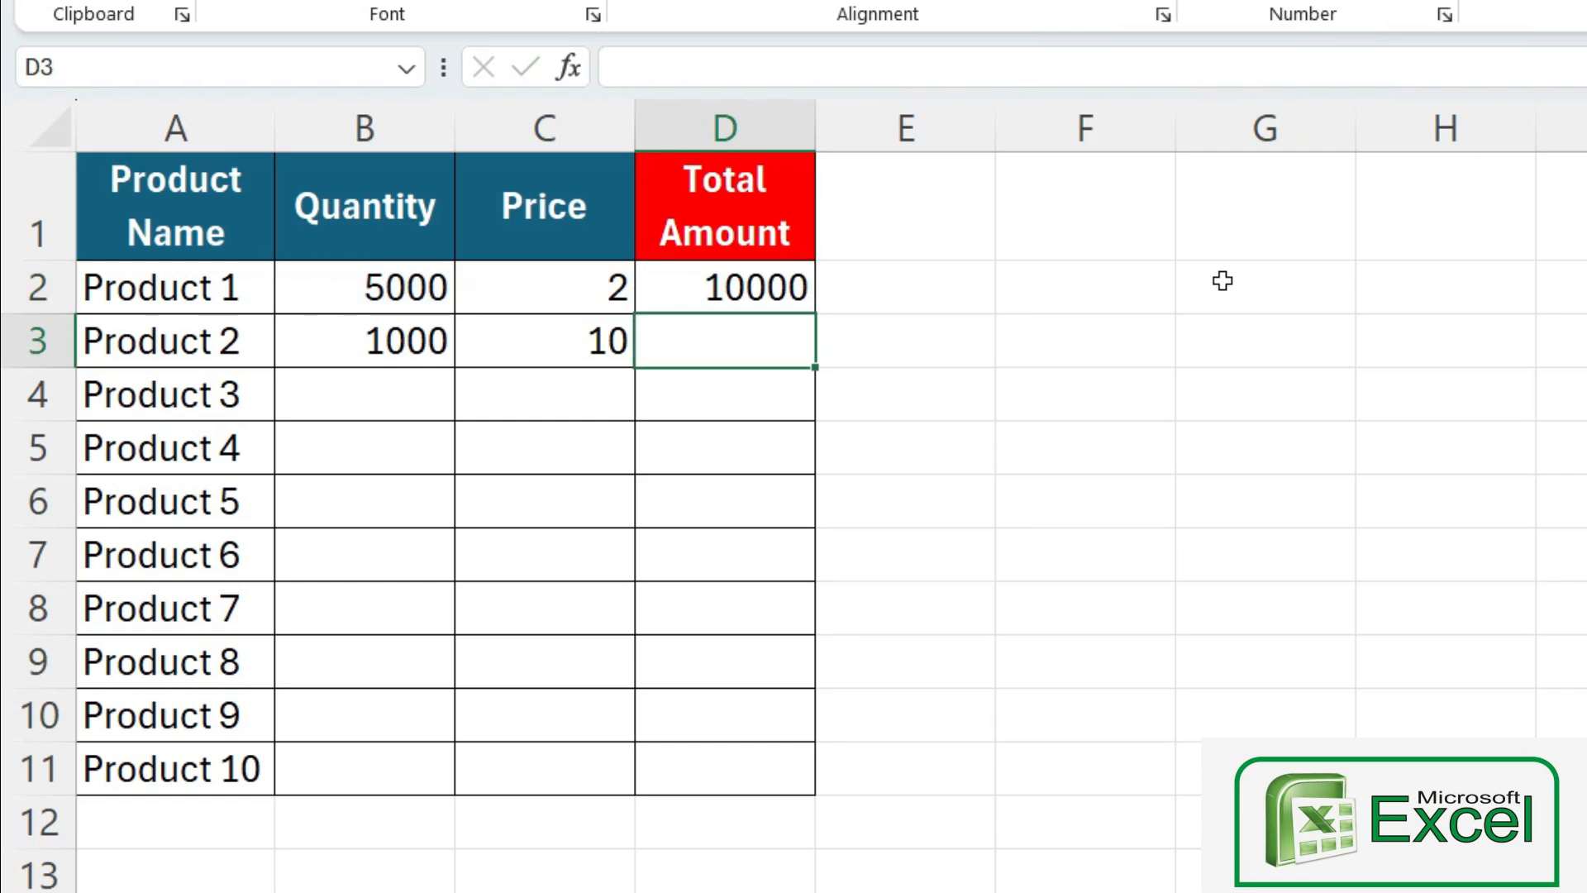
Step: Fill the total amount formula from D2 down through D11 for all ten products
left_click(794, 291)
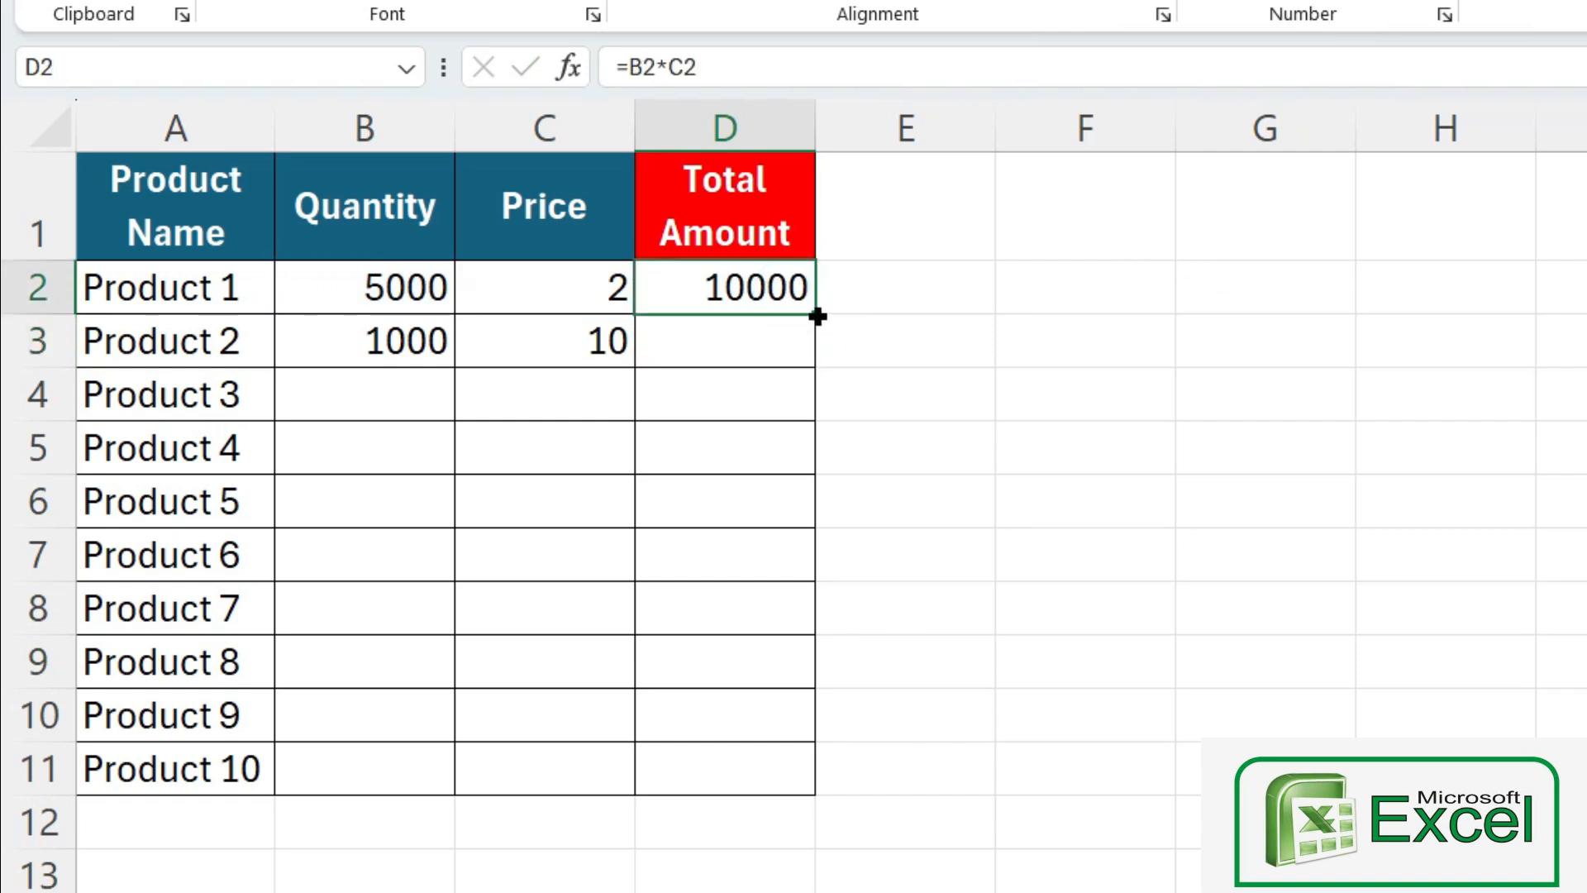
left_click_drag(817, 317, 854, 788)
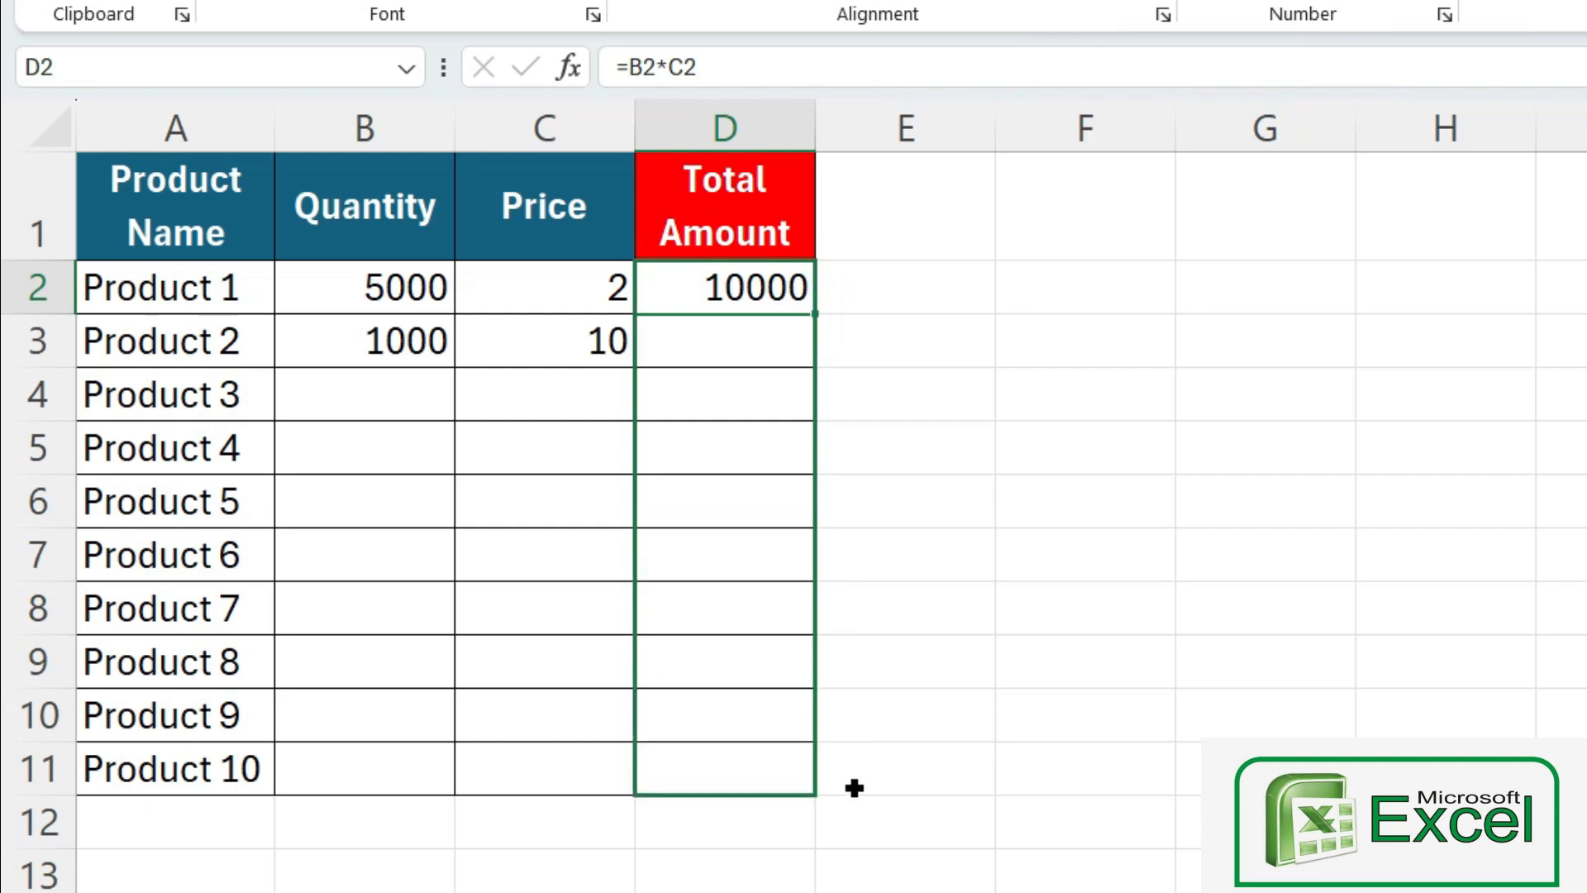
left_click_drag(854, 788, 837, 760)
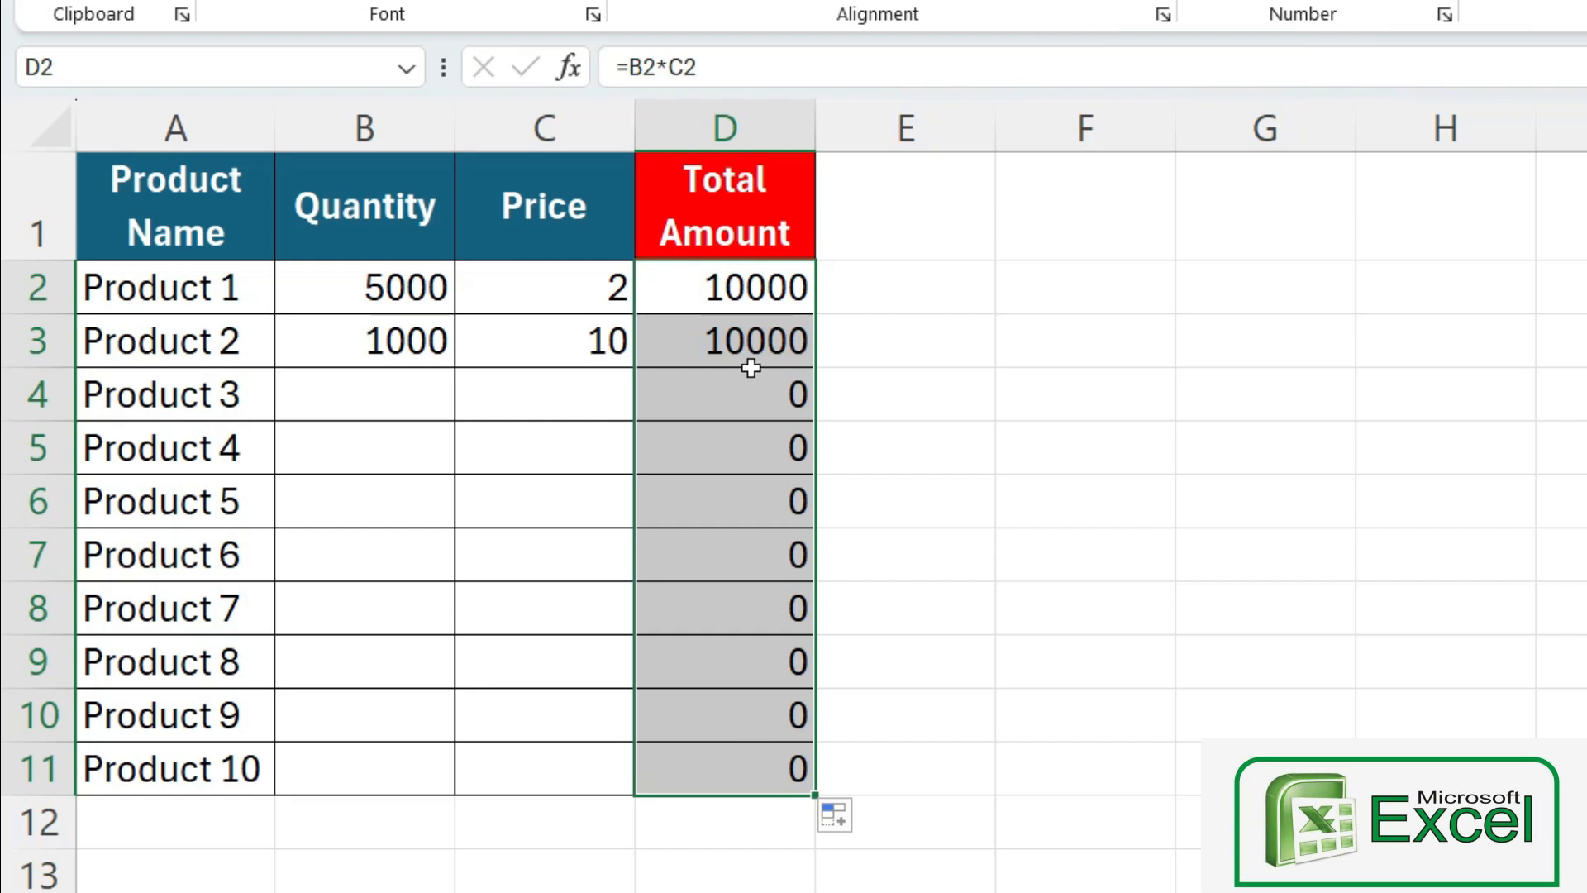
Step: Enter a quantity of 500 and a price of 8 for Product 3 and check its total amount cell
left_click(416, 398)
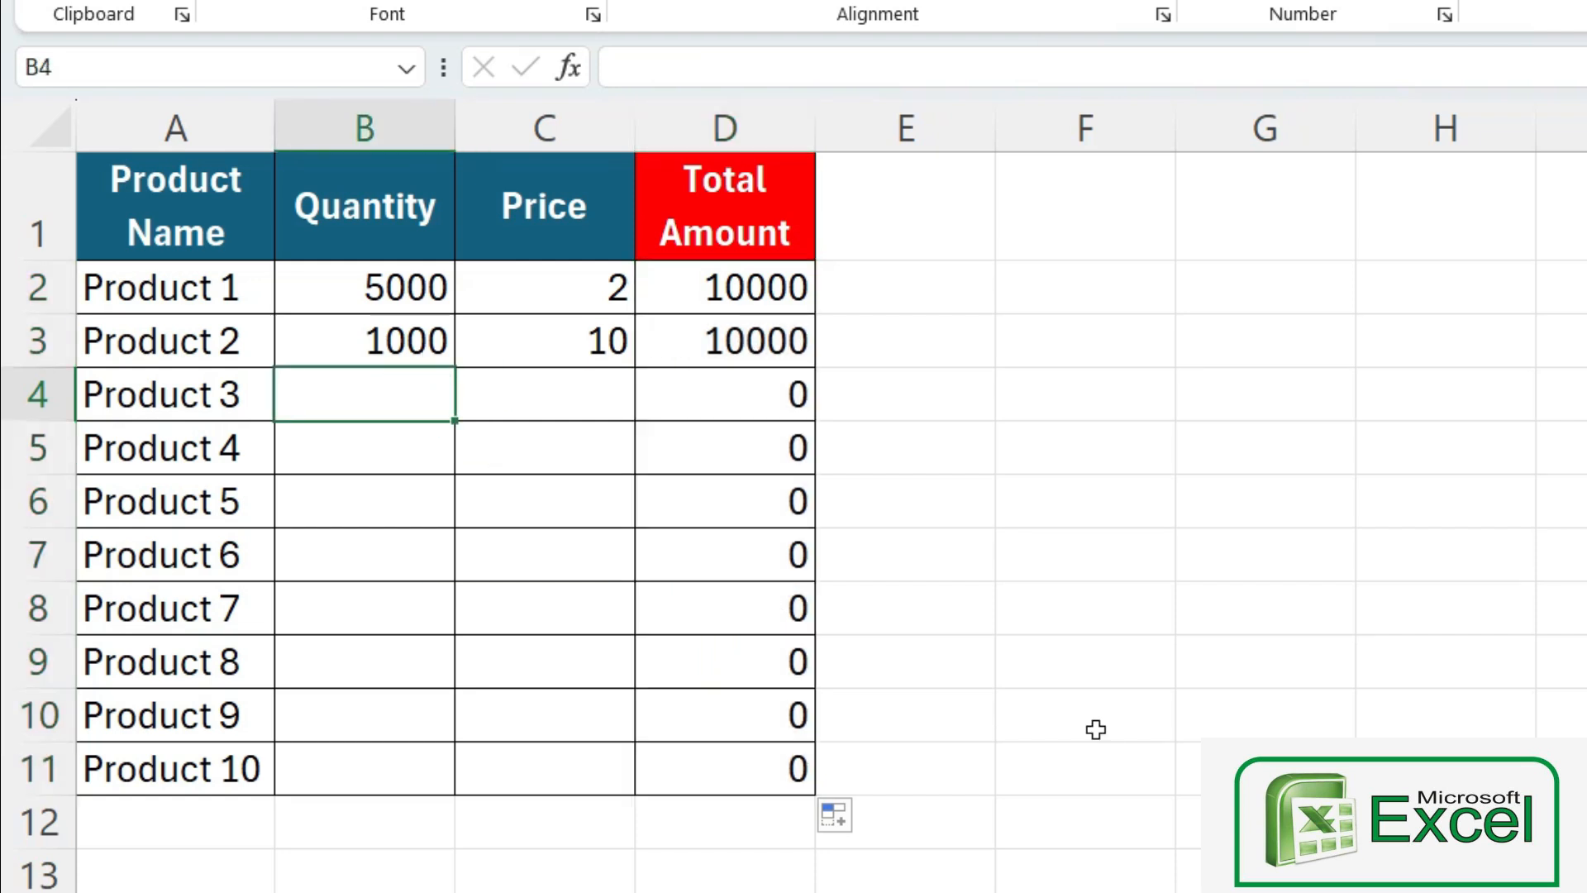
type("500")
key("Tab")
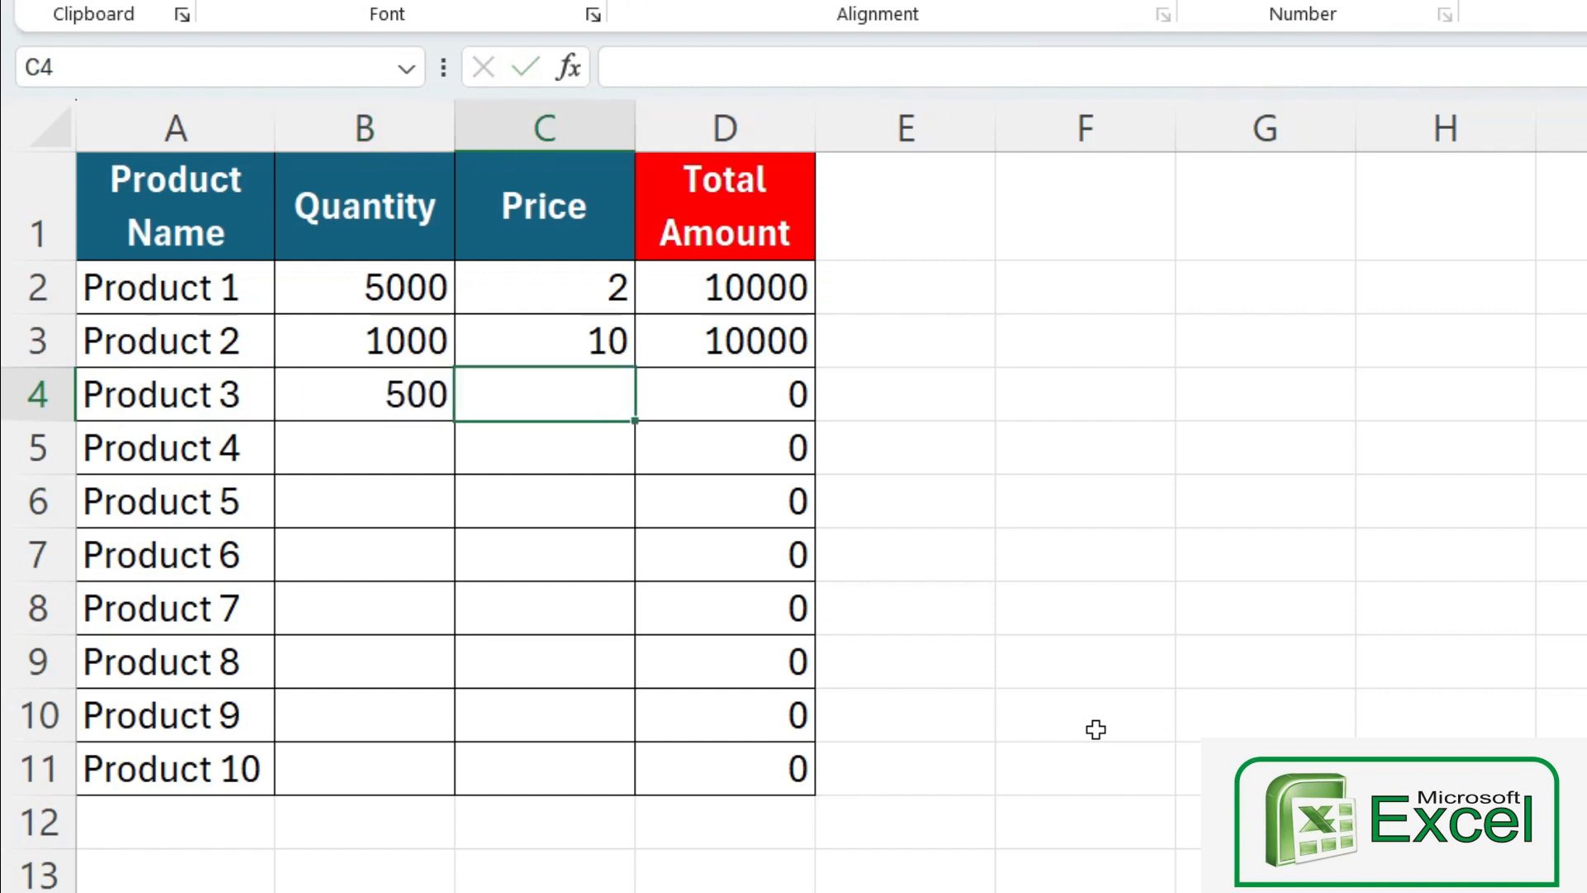
type("8")
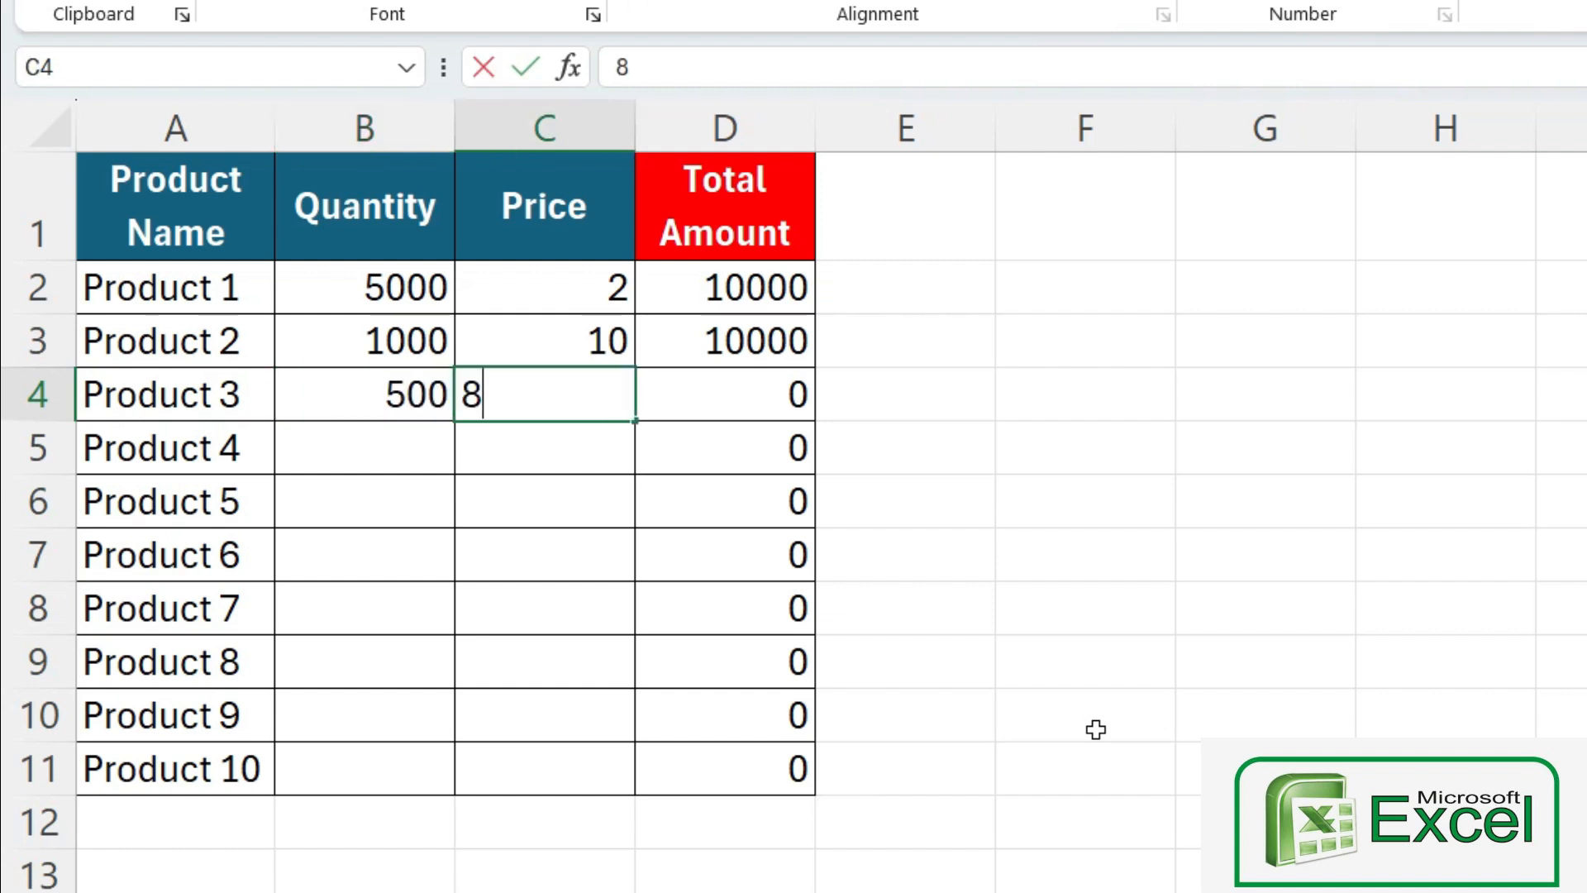
key("Return")
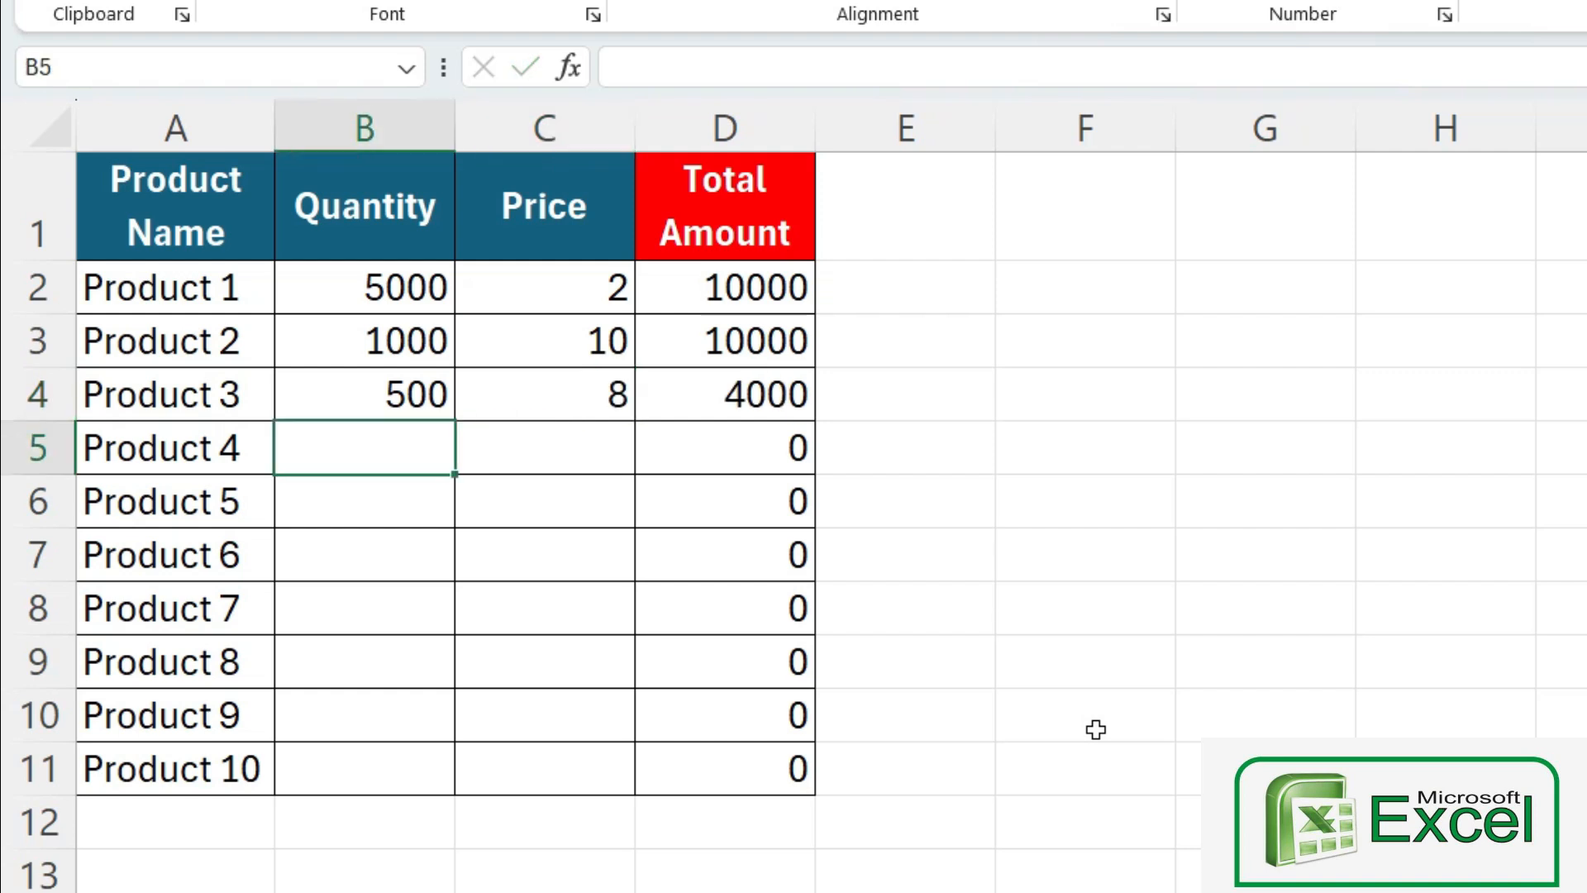
left_click(777, 408)
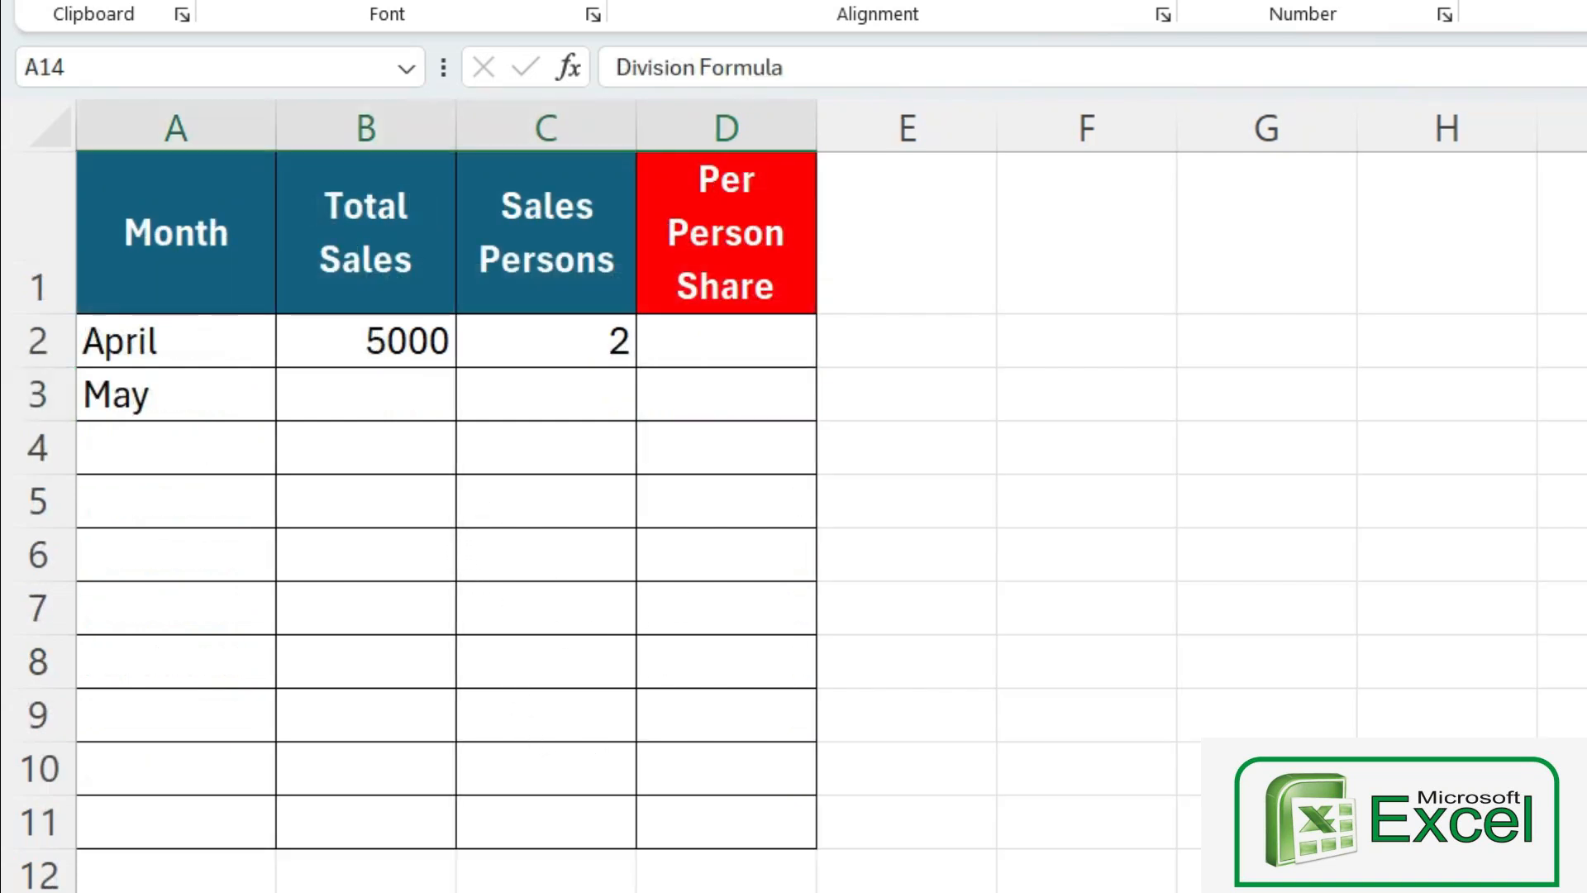
Step: Enter total sales of 15000 and 3 sales persons for April, and start a formula in D2
left_click(407, 400)
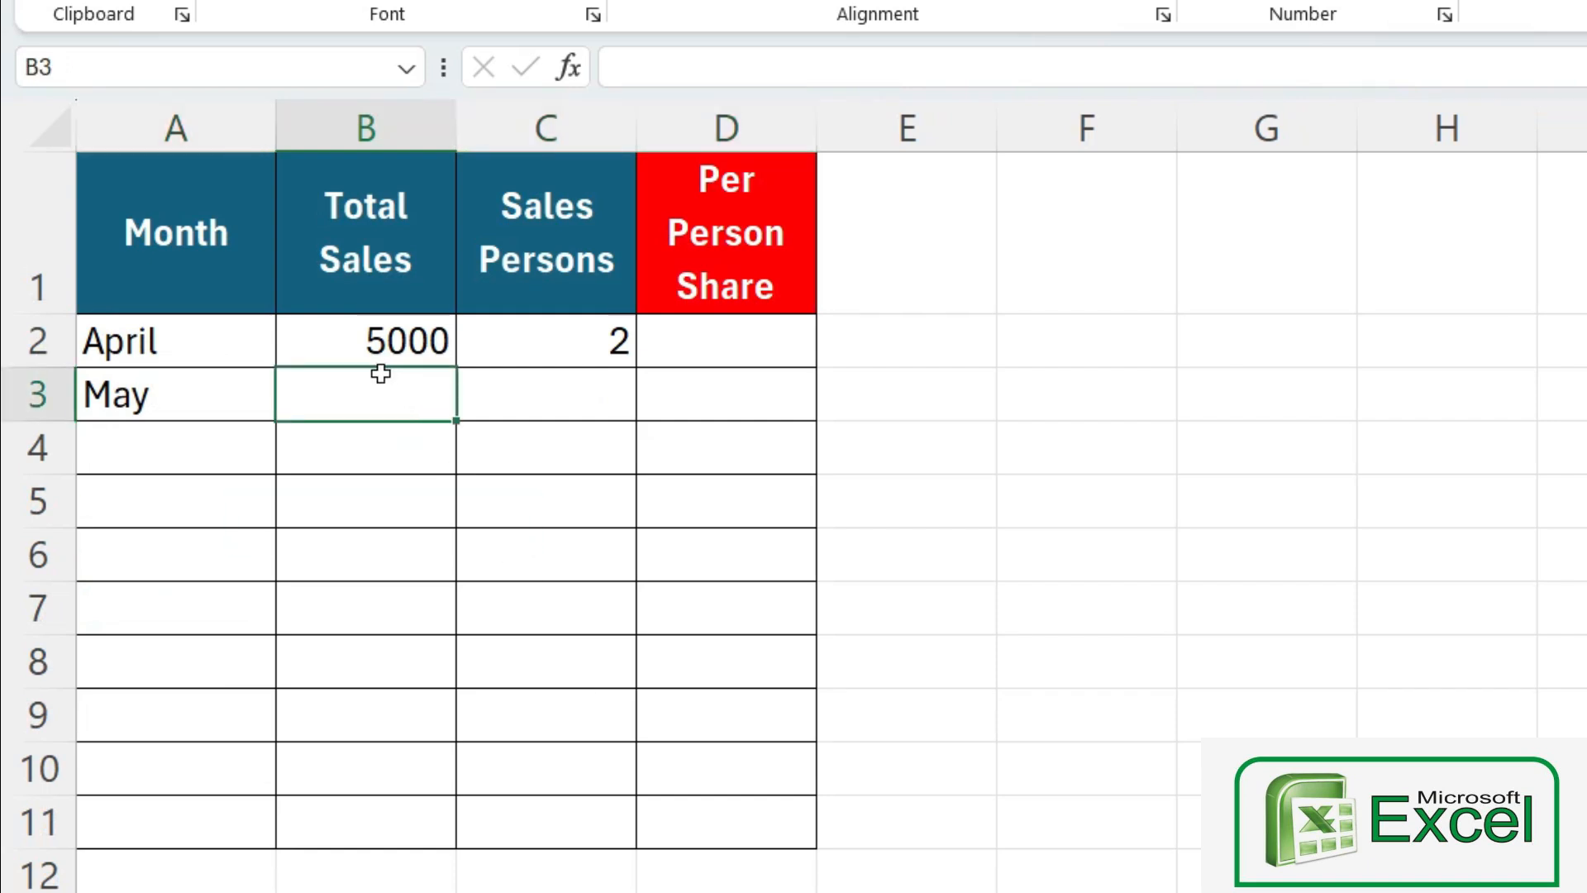
left_click(220, 328)
left_click(379, 340)
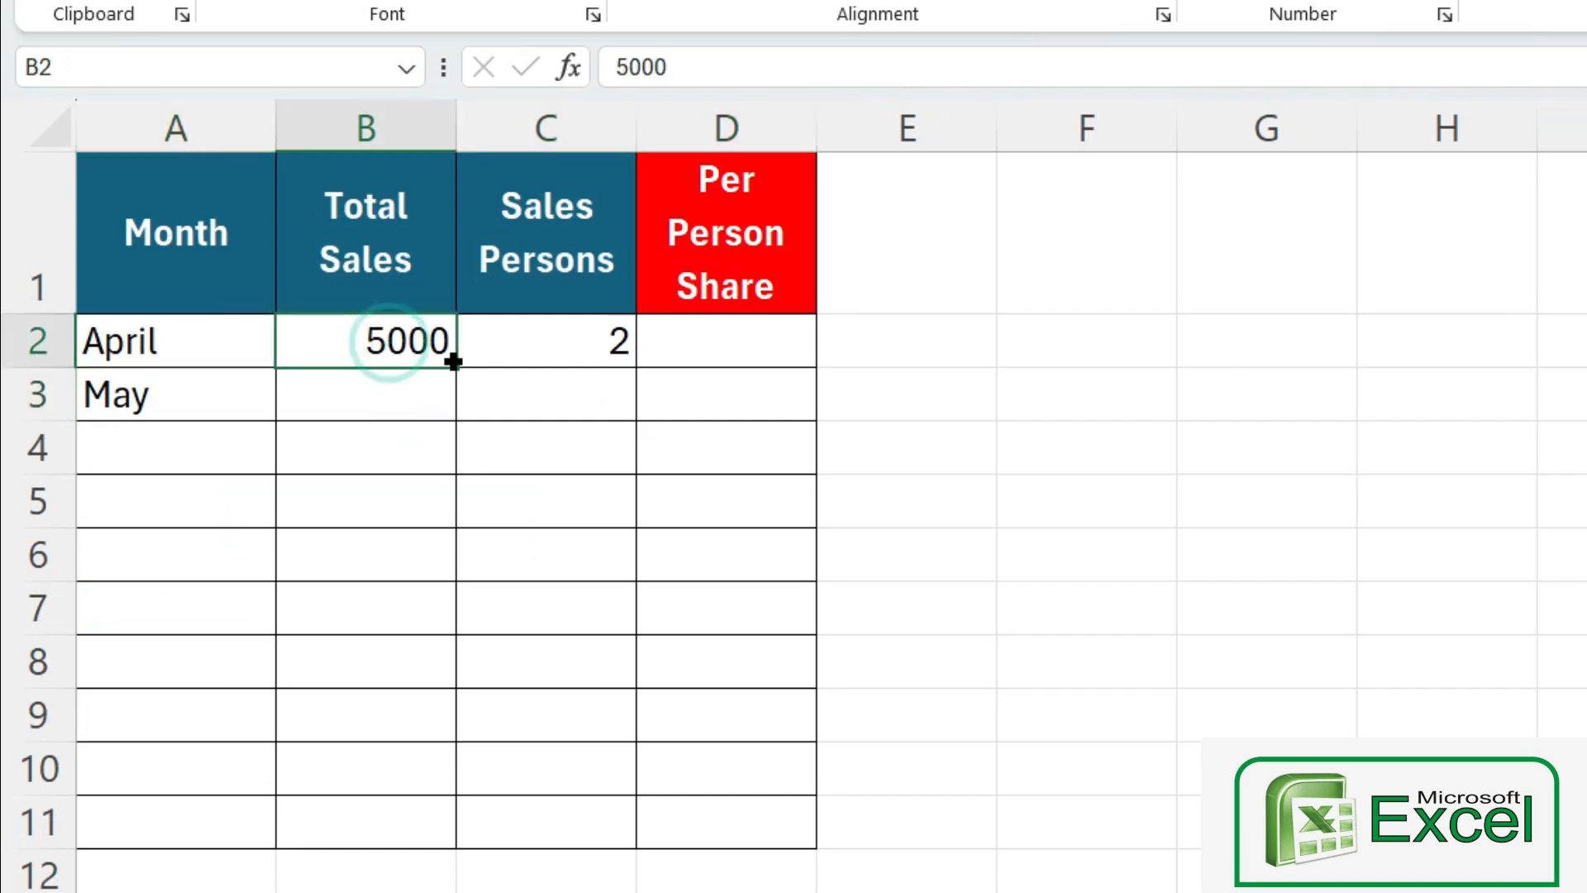
left_click(199, 361)
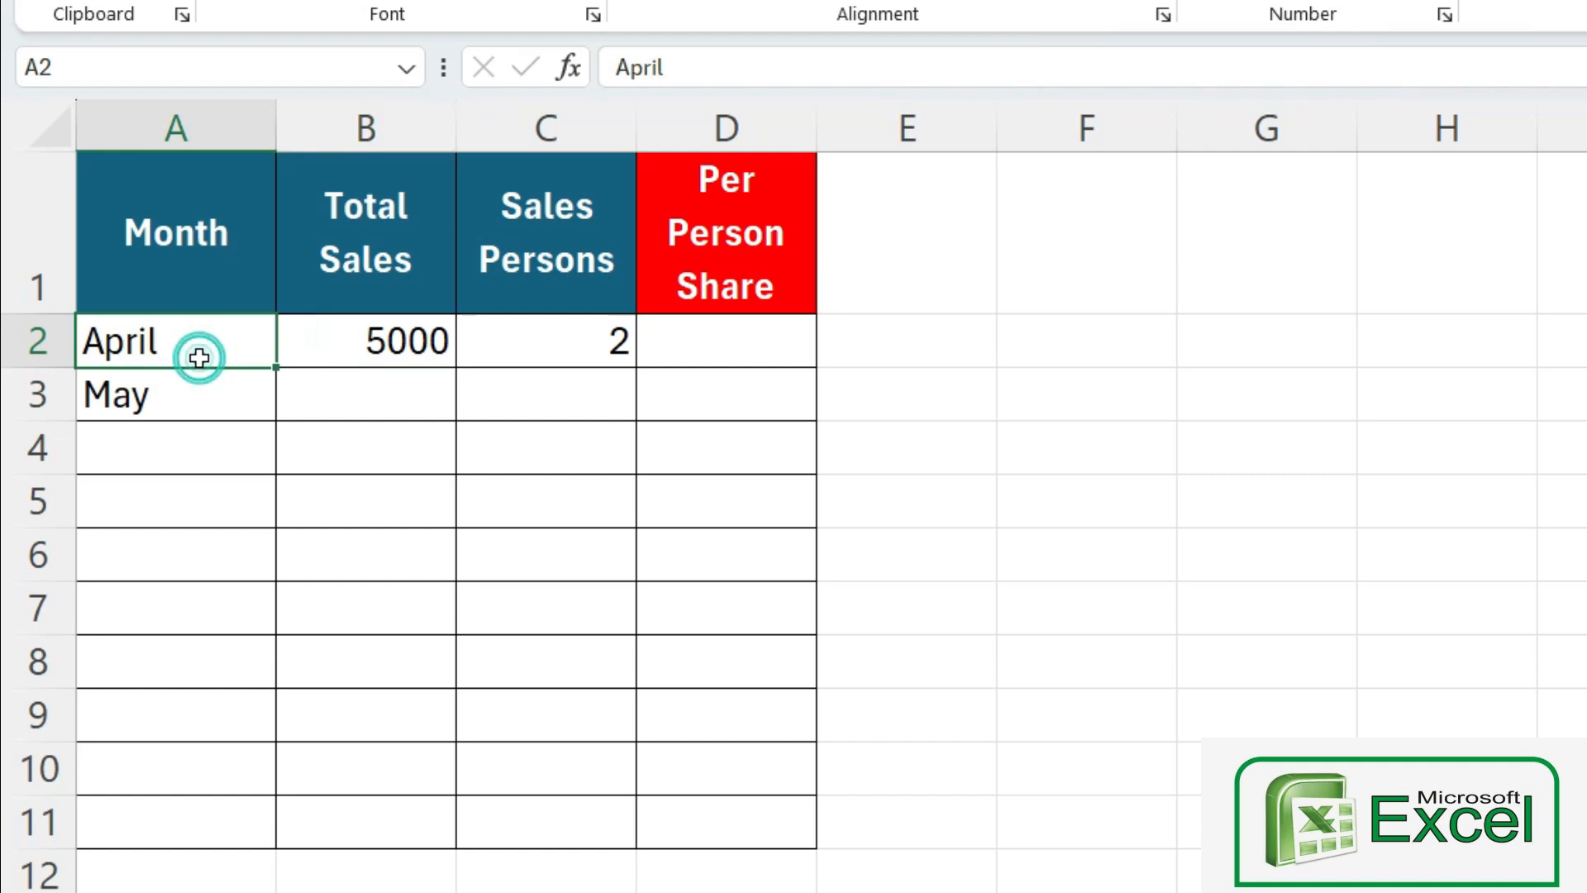
left_click(372, 336)
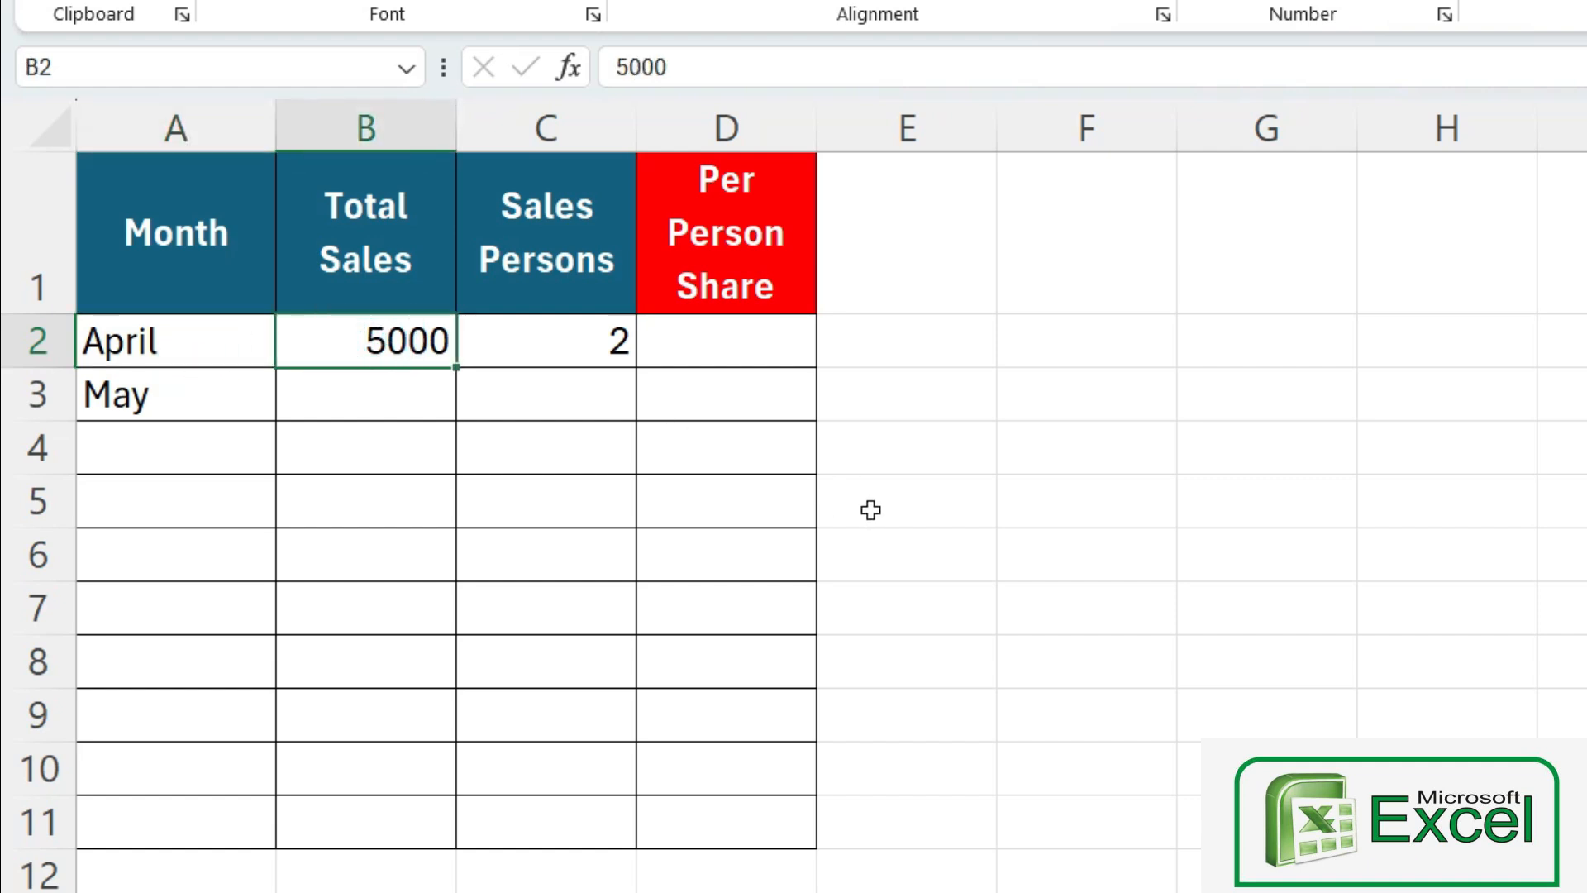
type("15000")
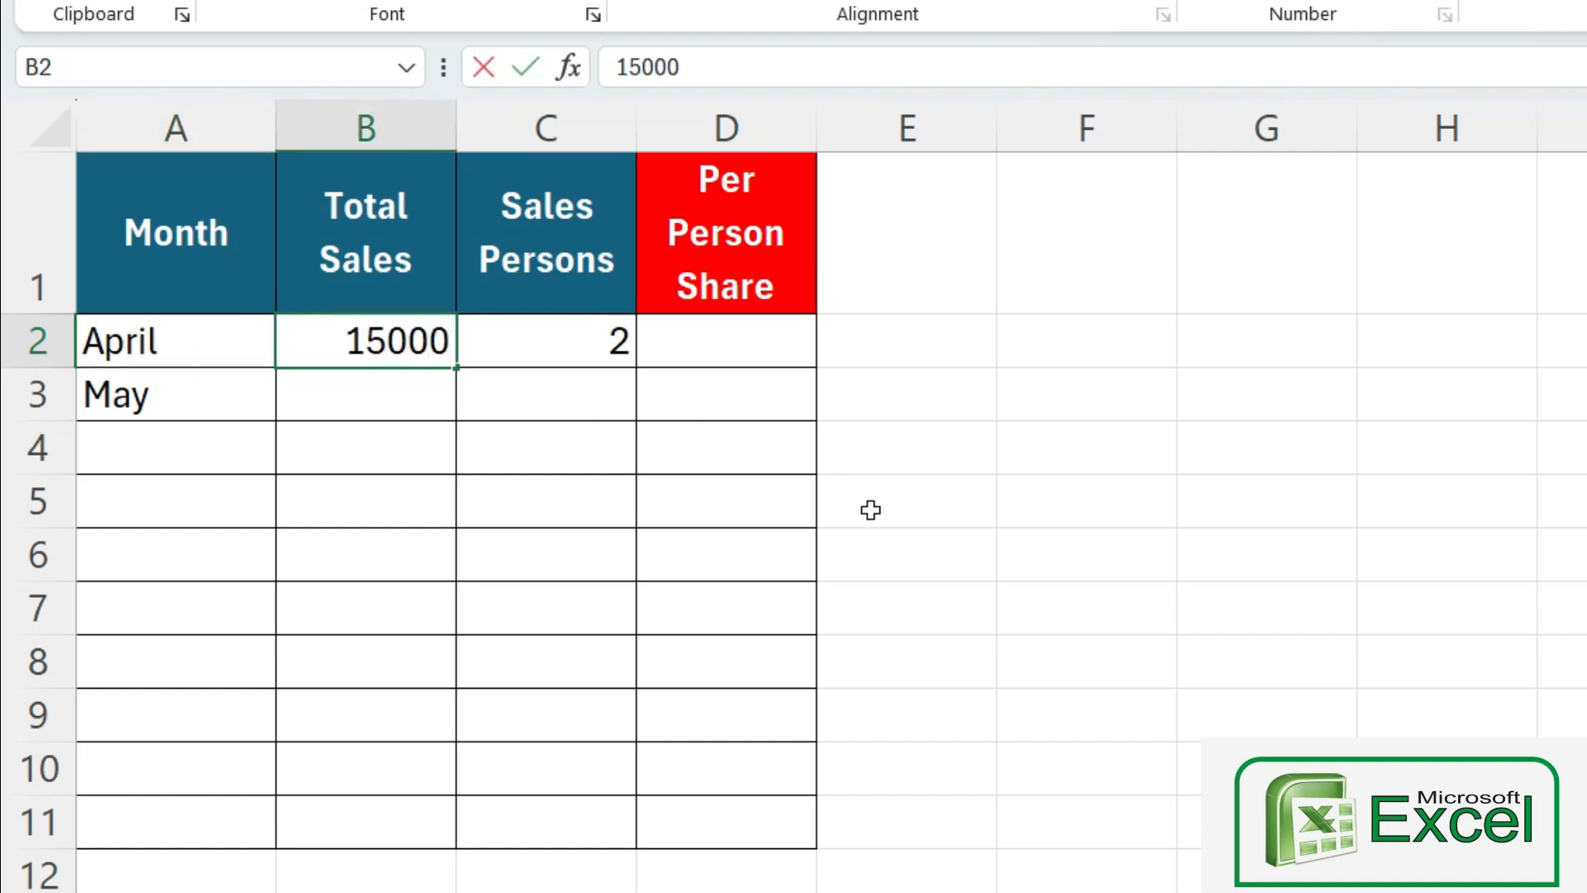
key("Tab")
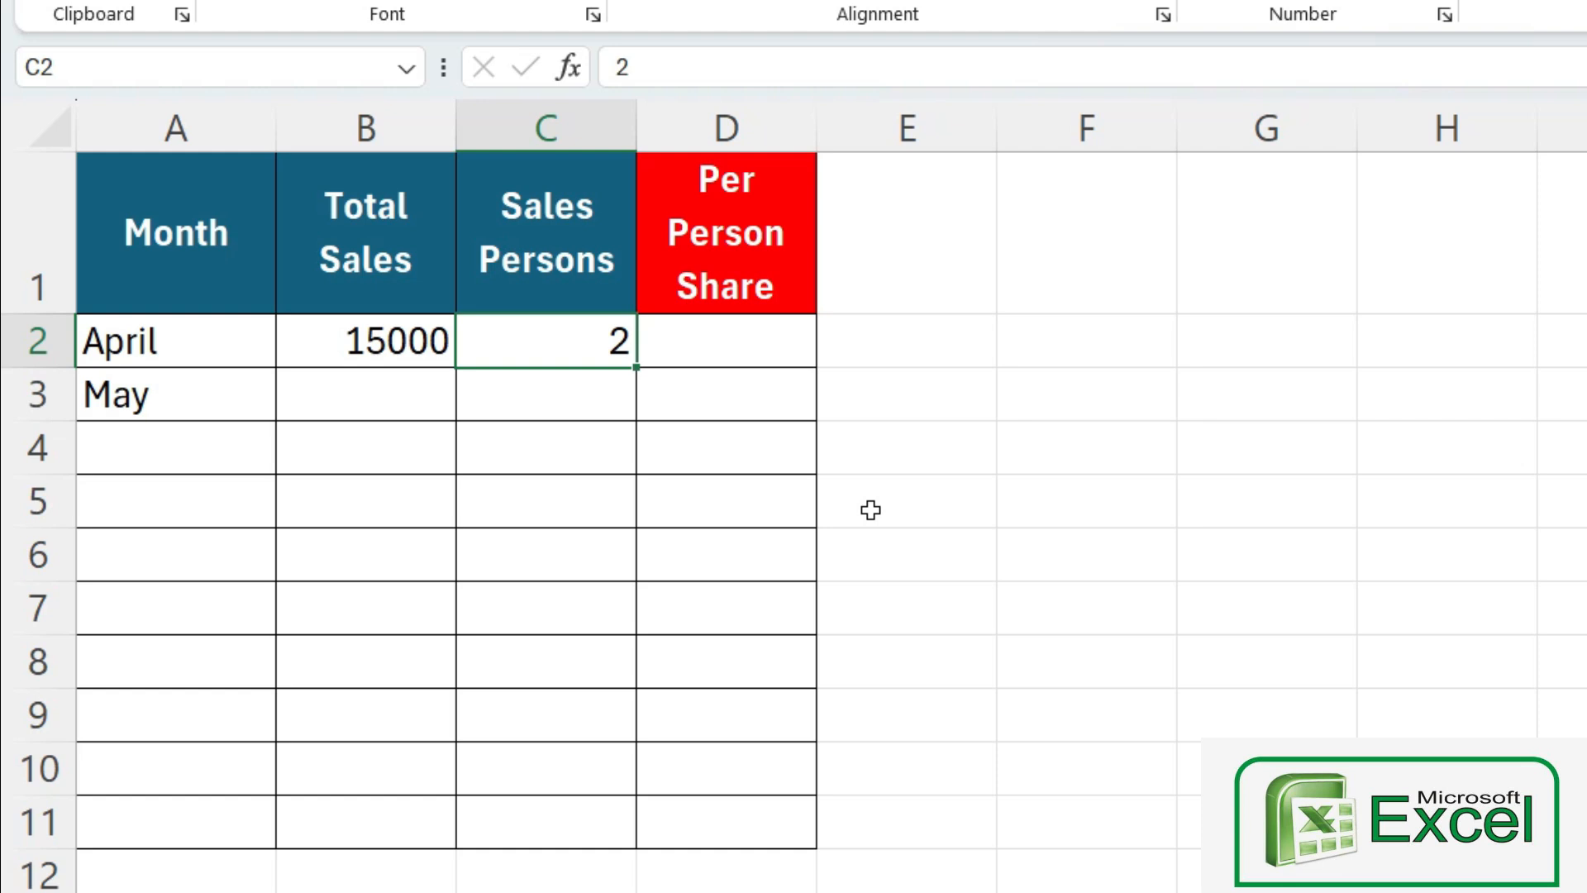
type("3")
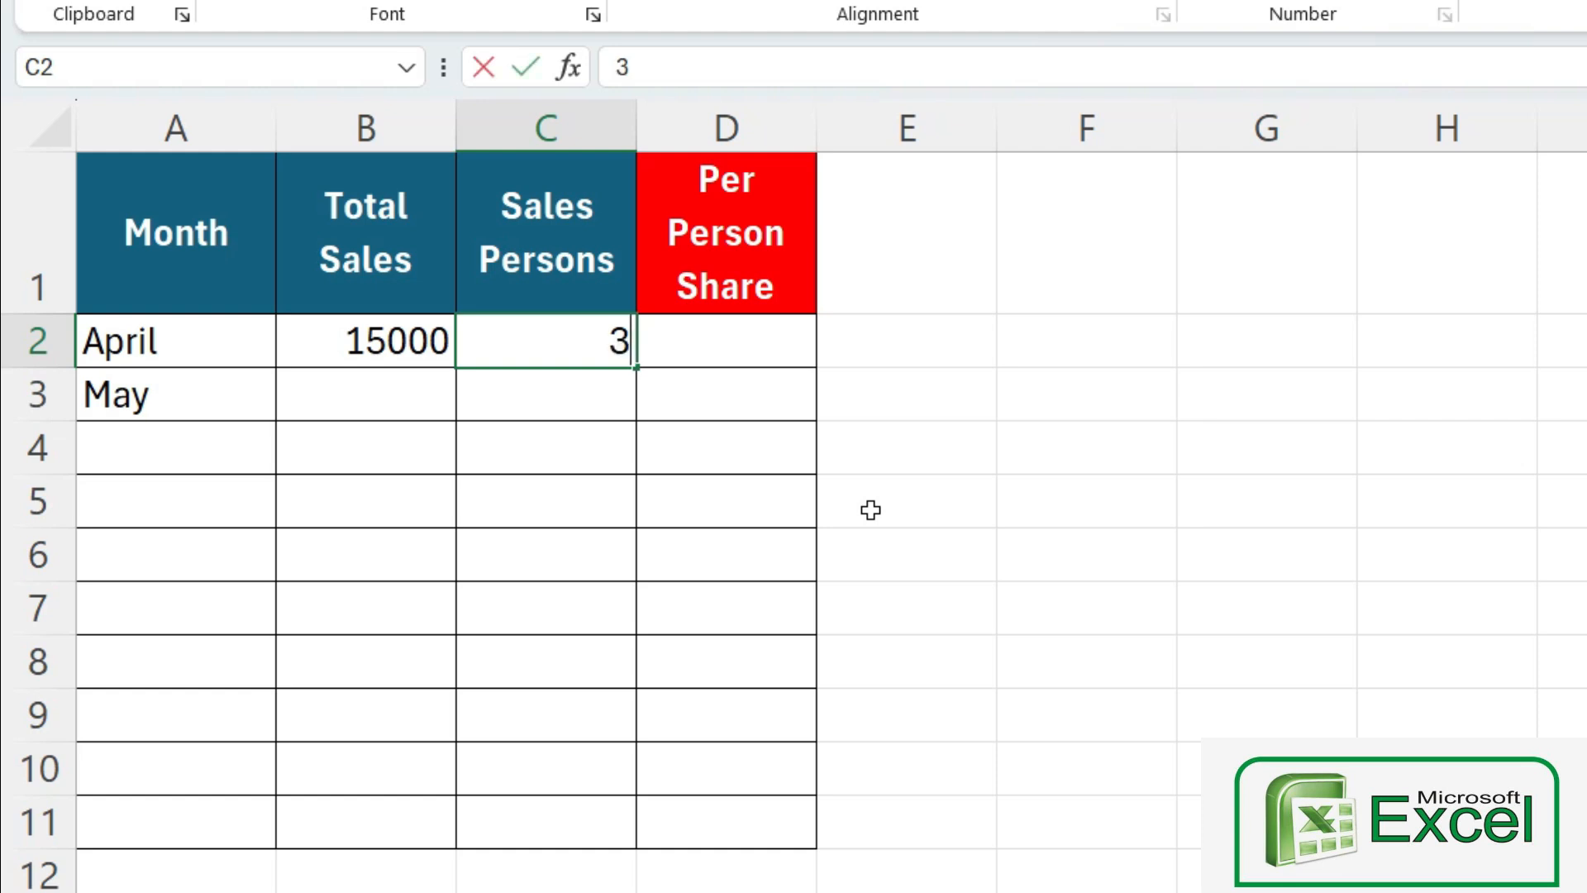
key("Tab")
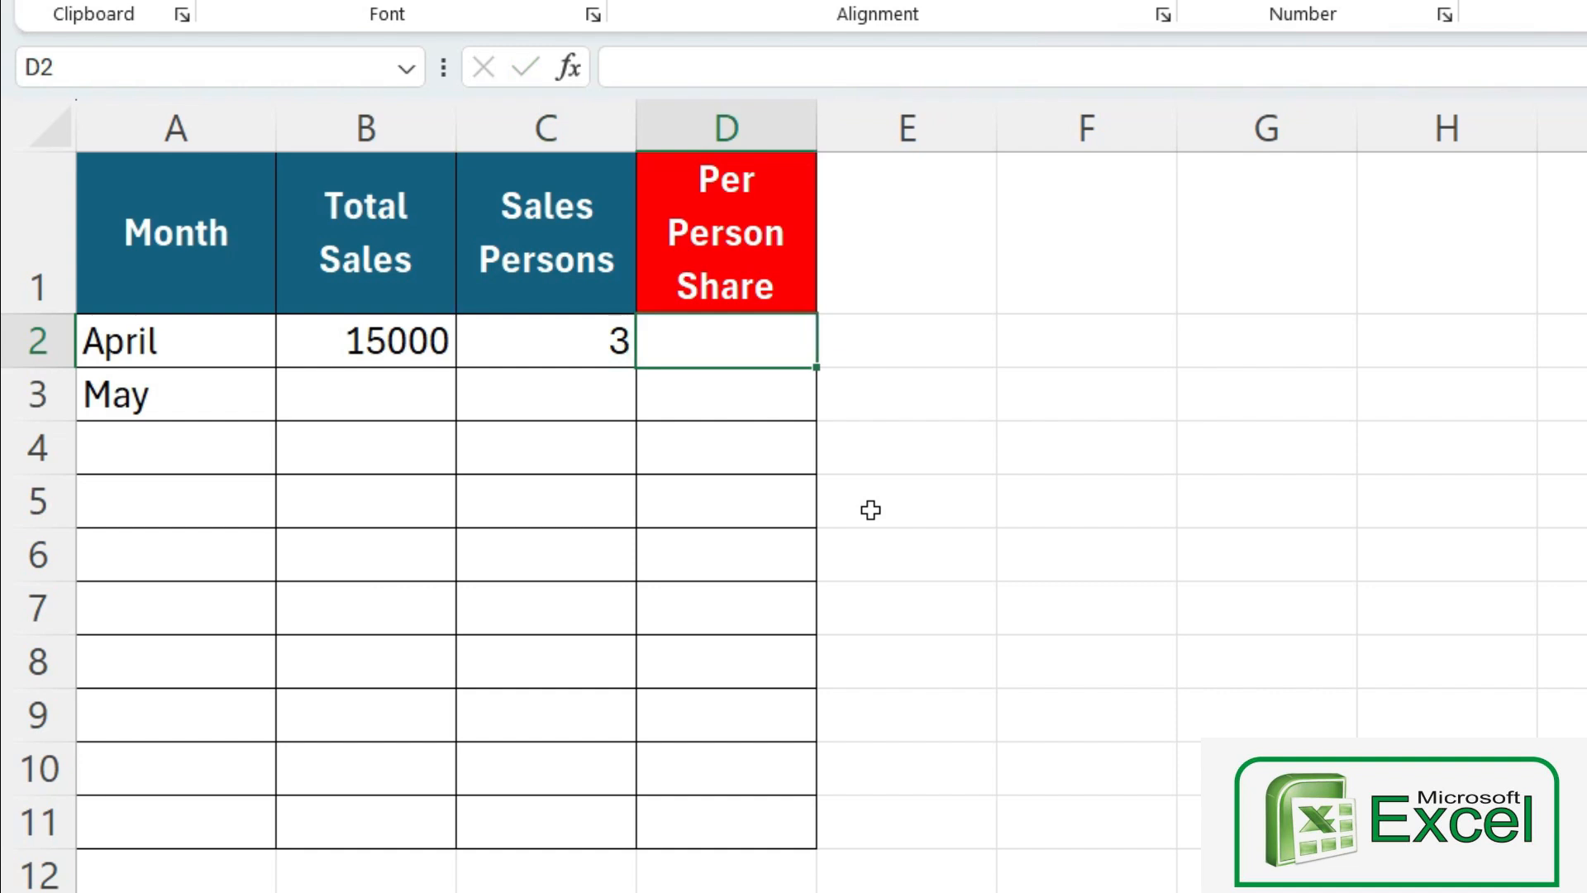
type("=")
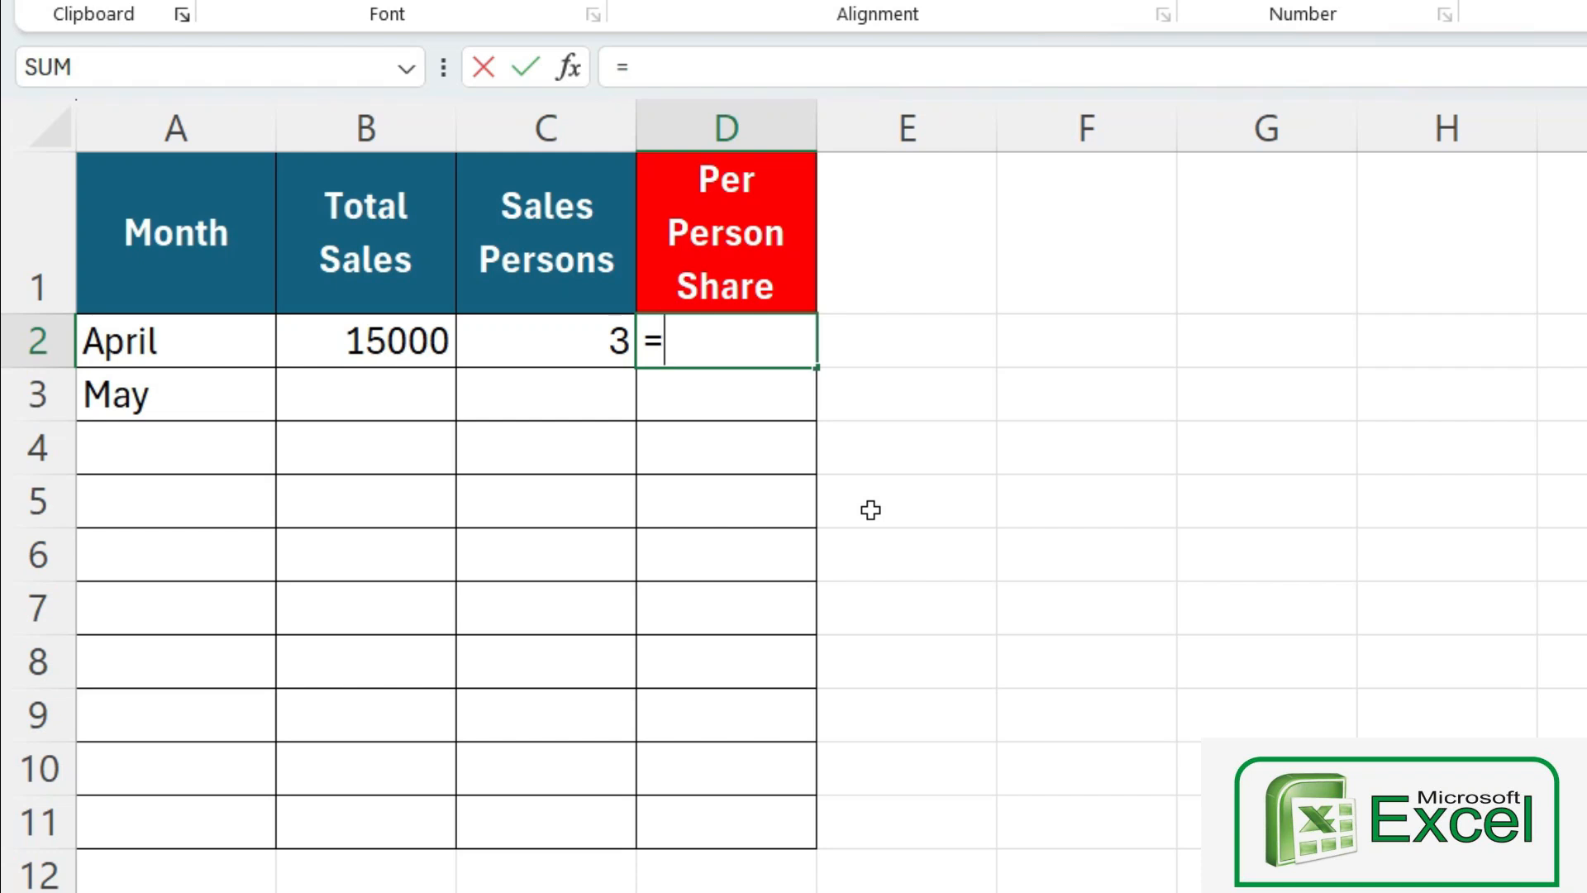
left_click(871, 511)
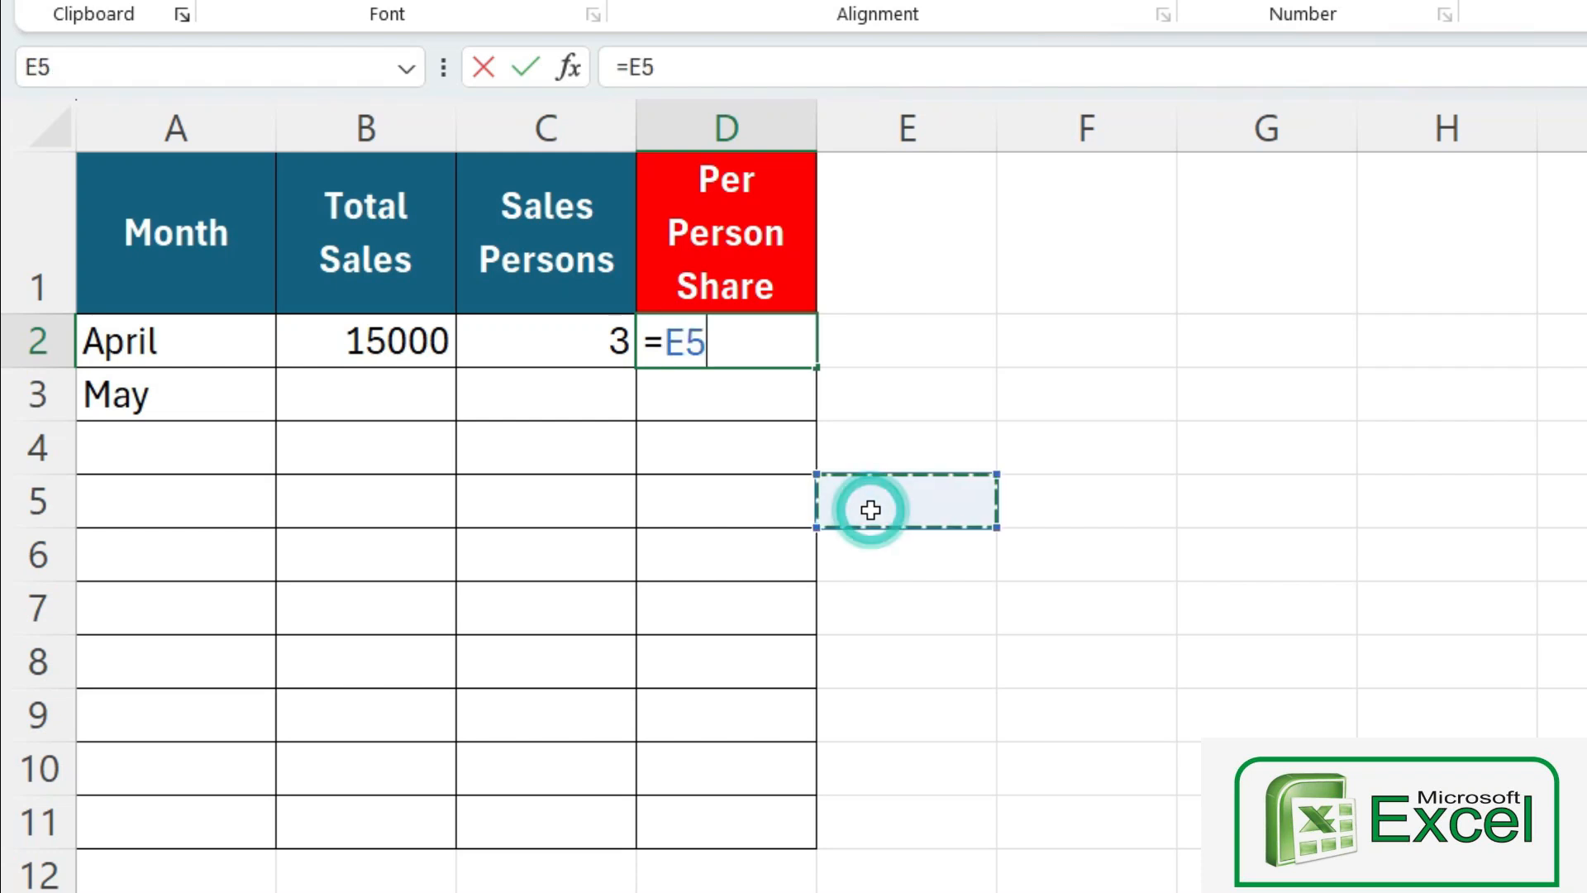
left_click(745, 350)
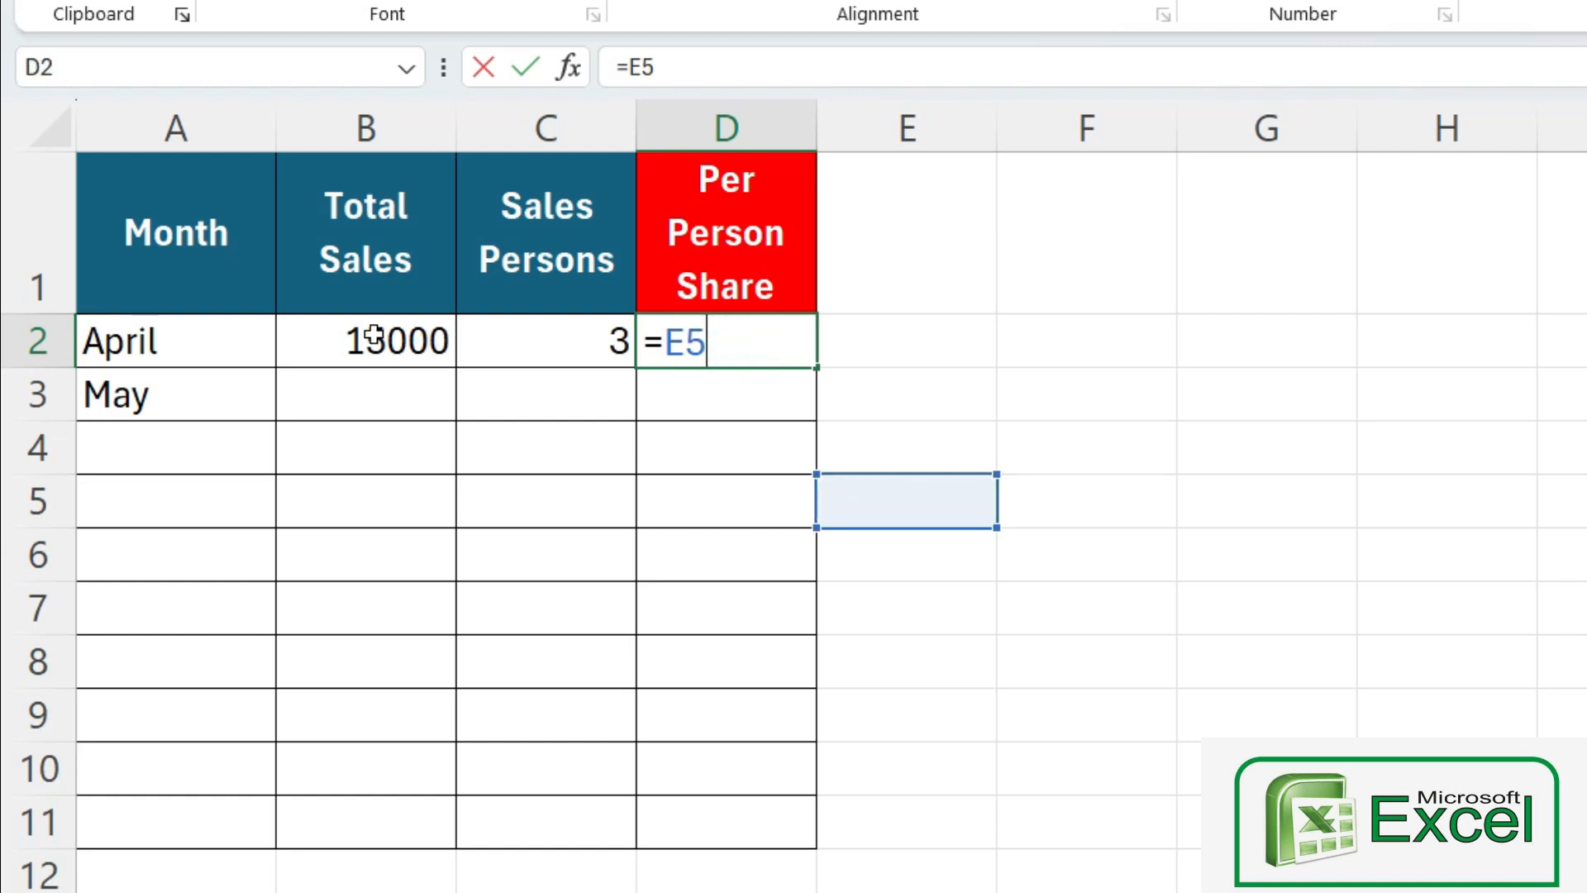
left_click(372, 337)
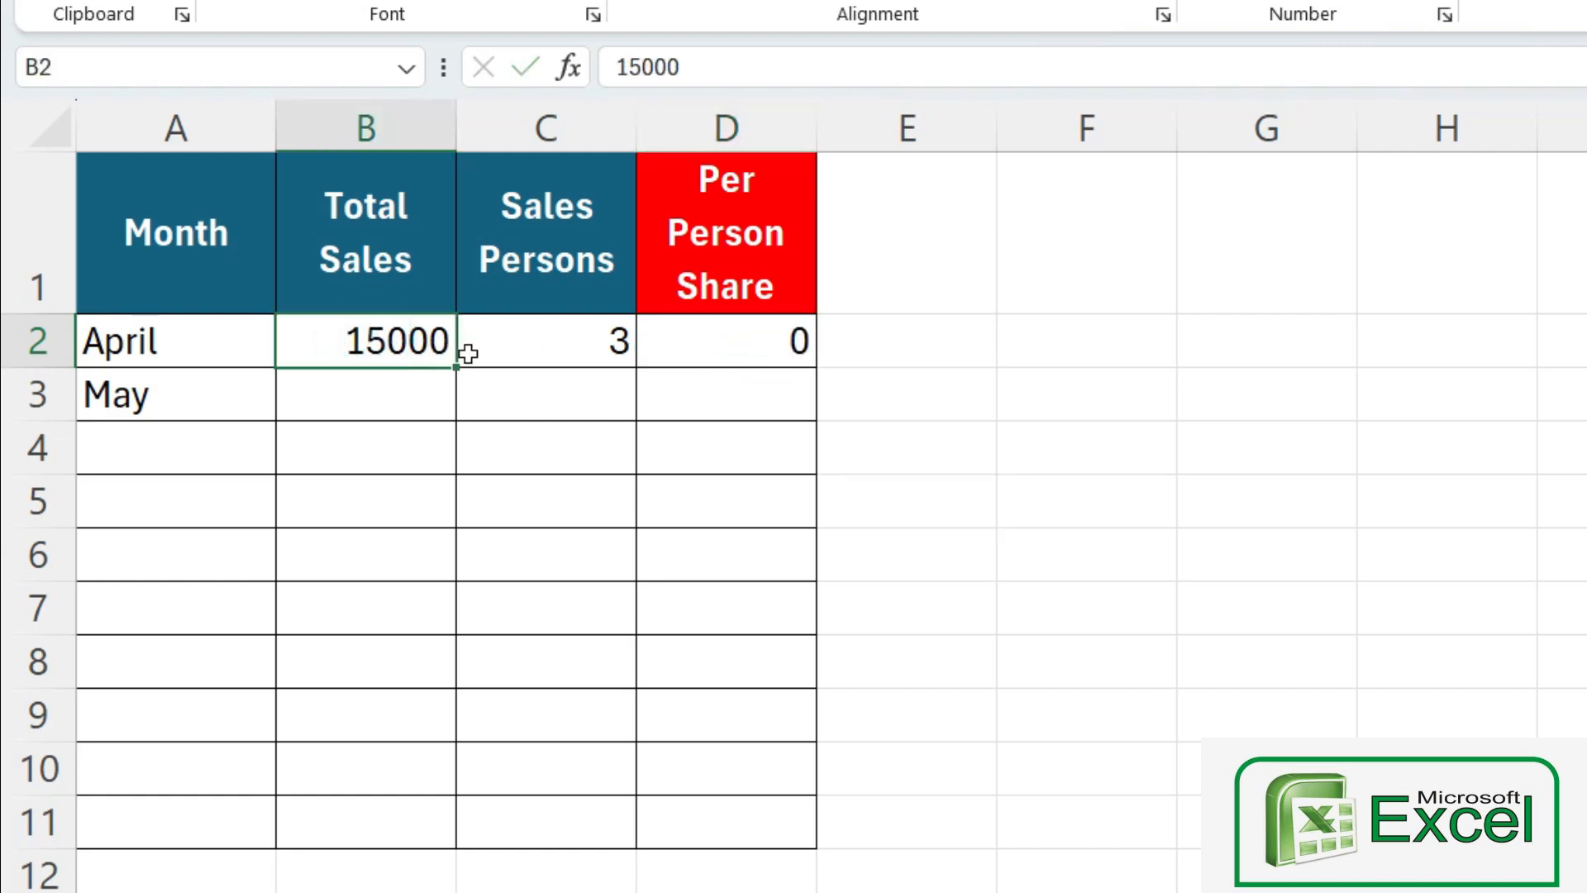
left_click(679, 343)
double_click(679, 344)
double_click(688, 342)
key("BackSpace")
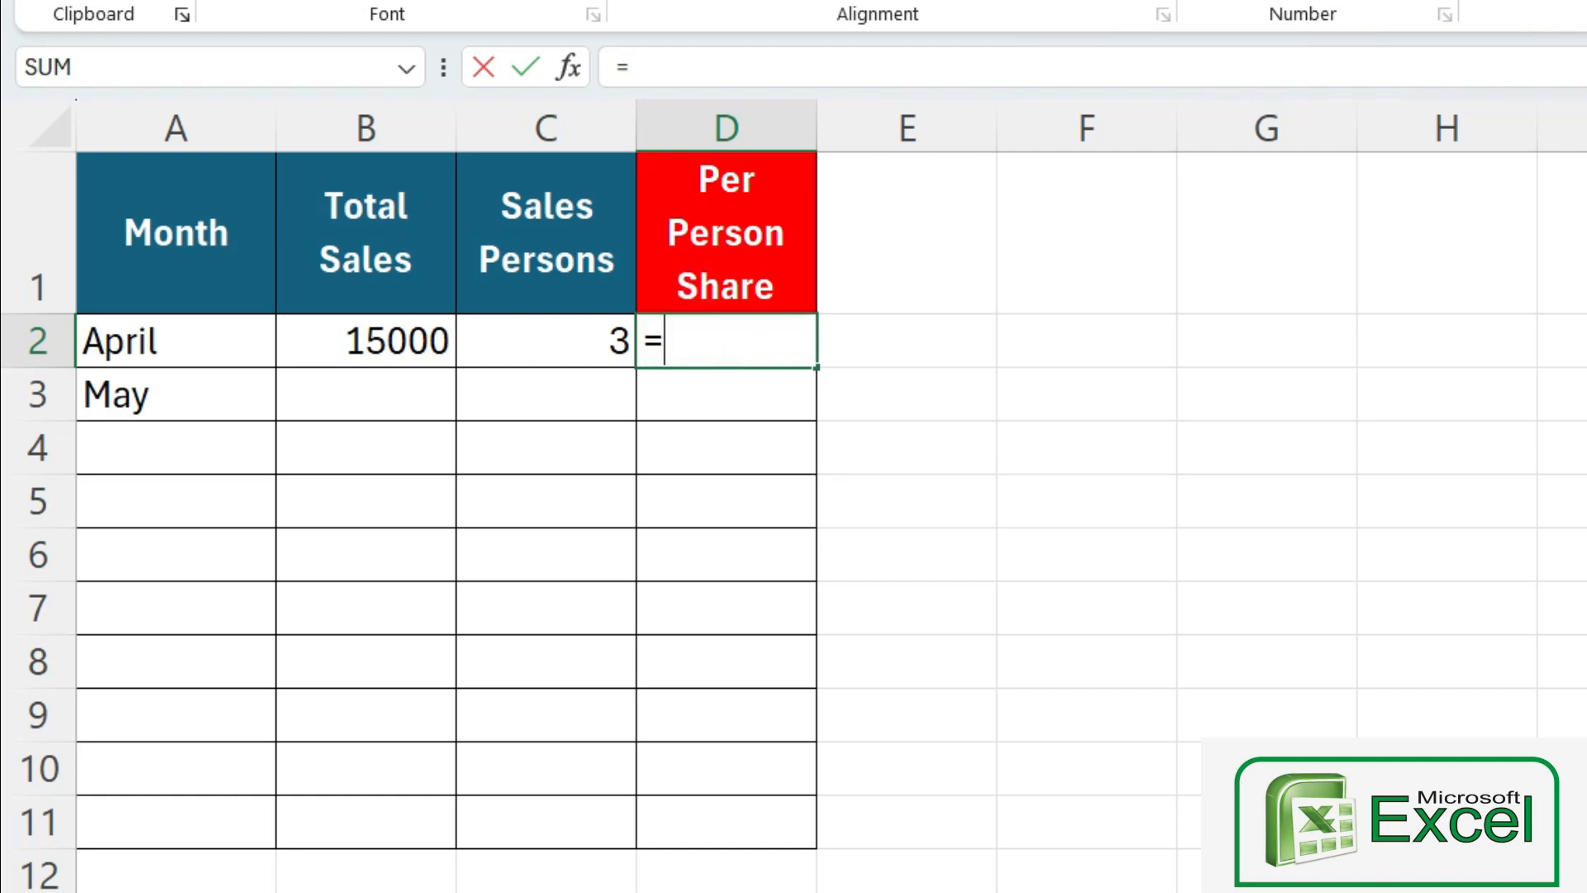
Step: Complete April's per person share formula in D2 as =B2/C2 and check the cell
left_click(431, 336)
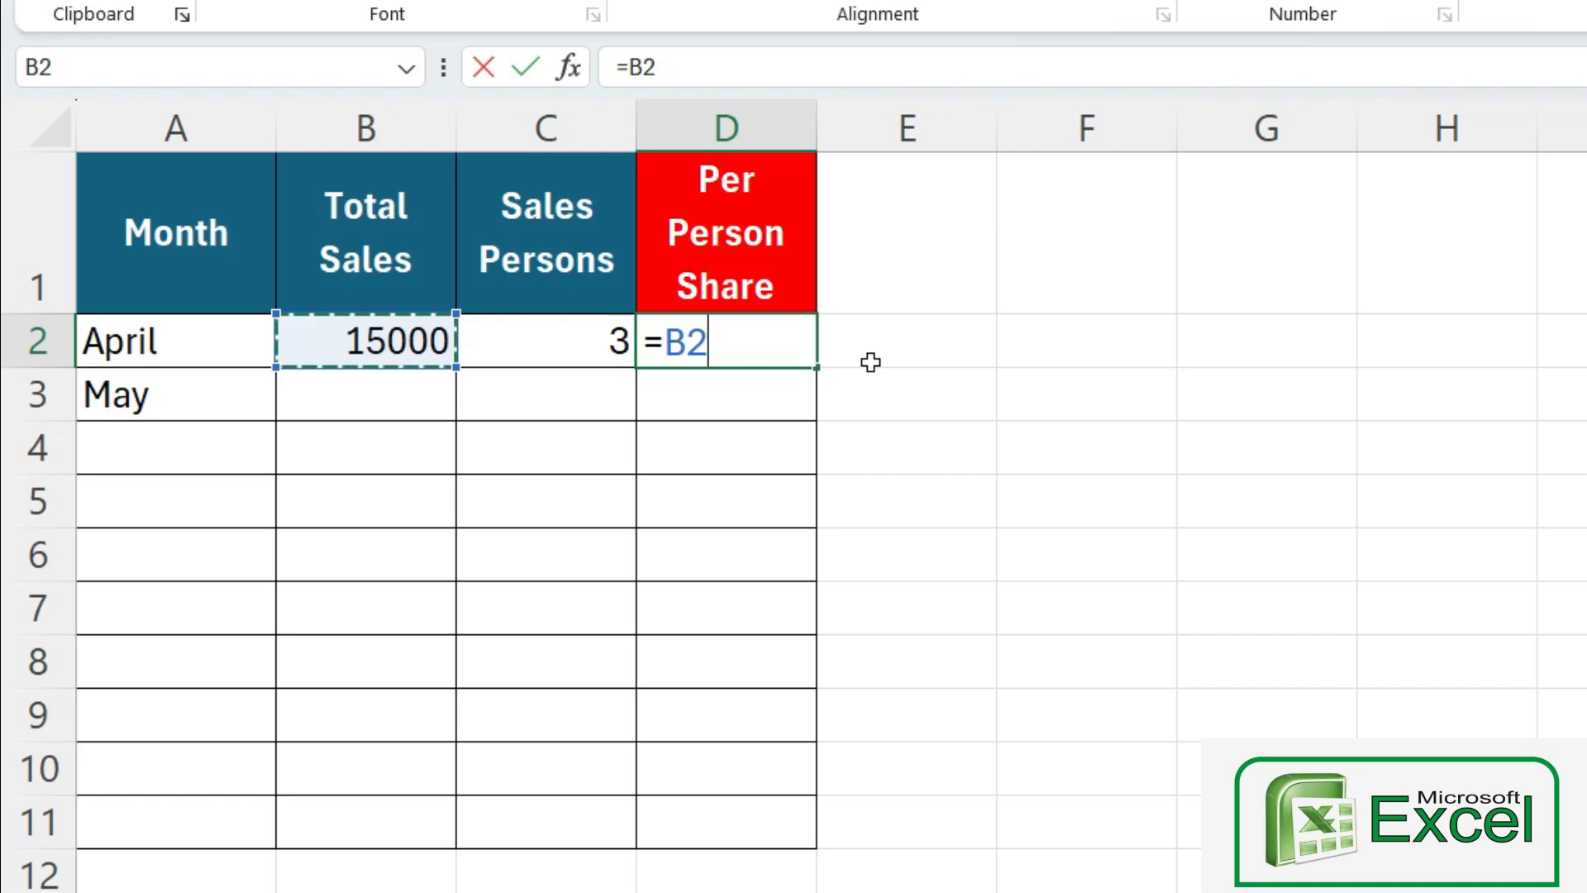
type("/")
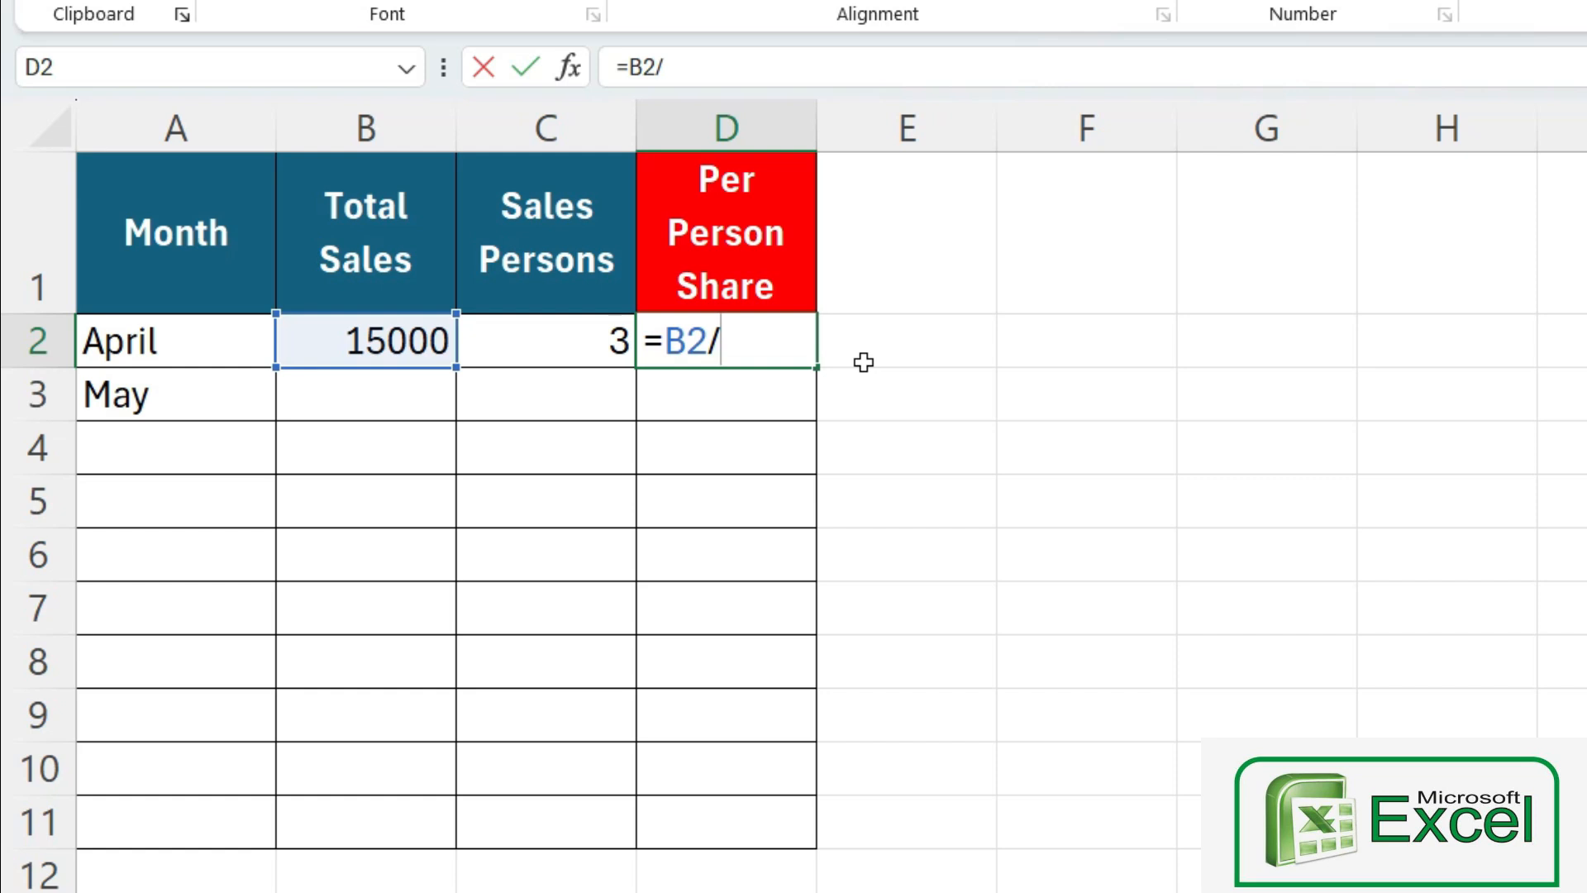
left_click(600, 360)
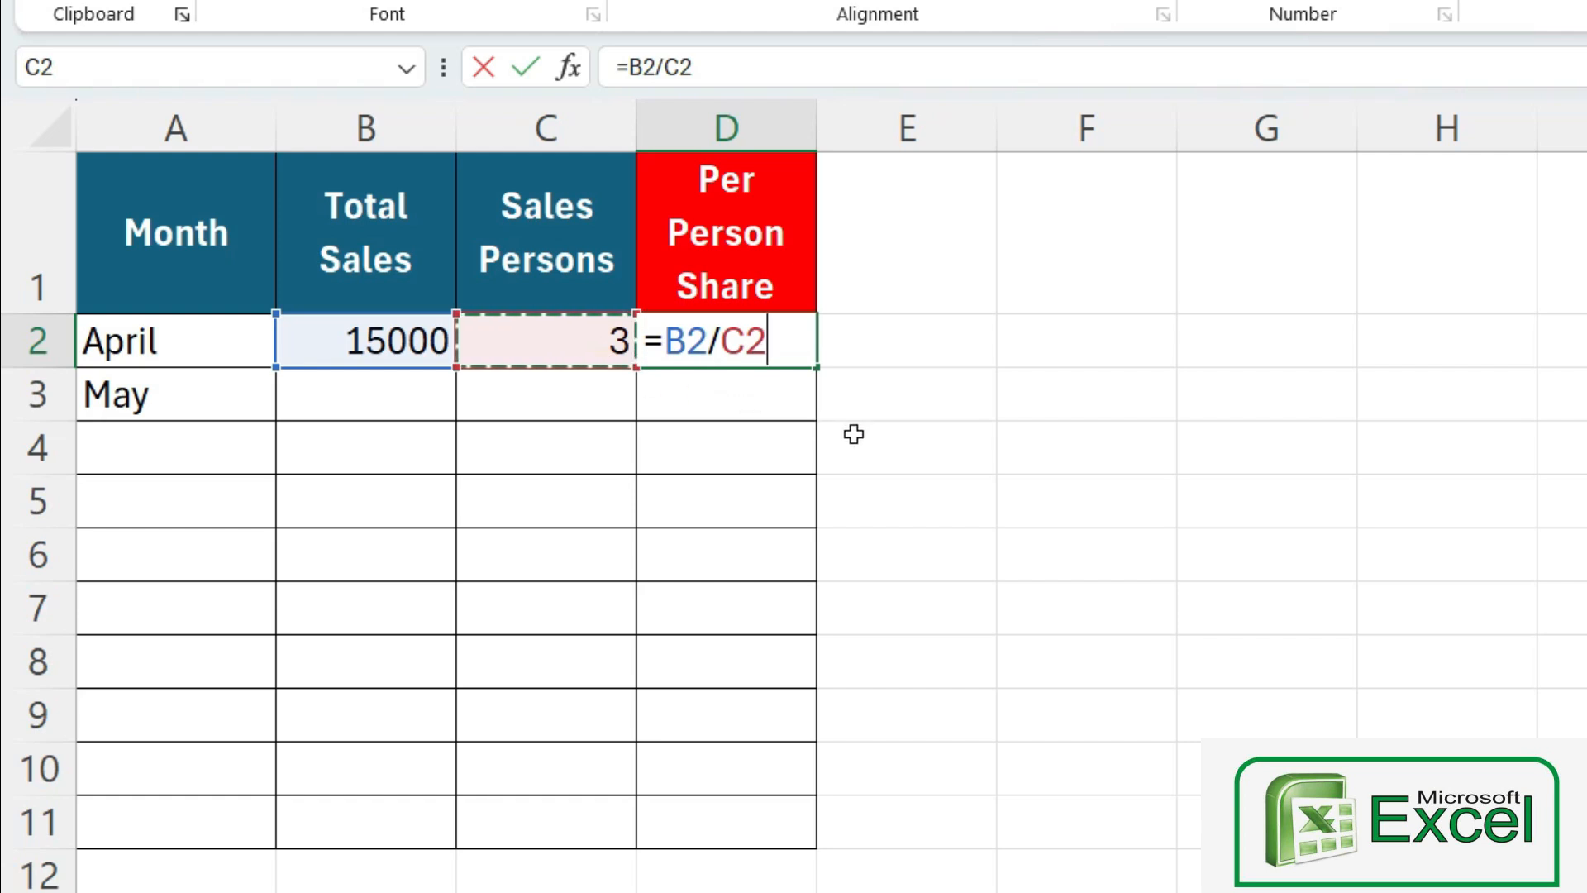
key("Return")
left_click(759, 344)
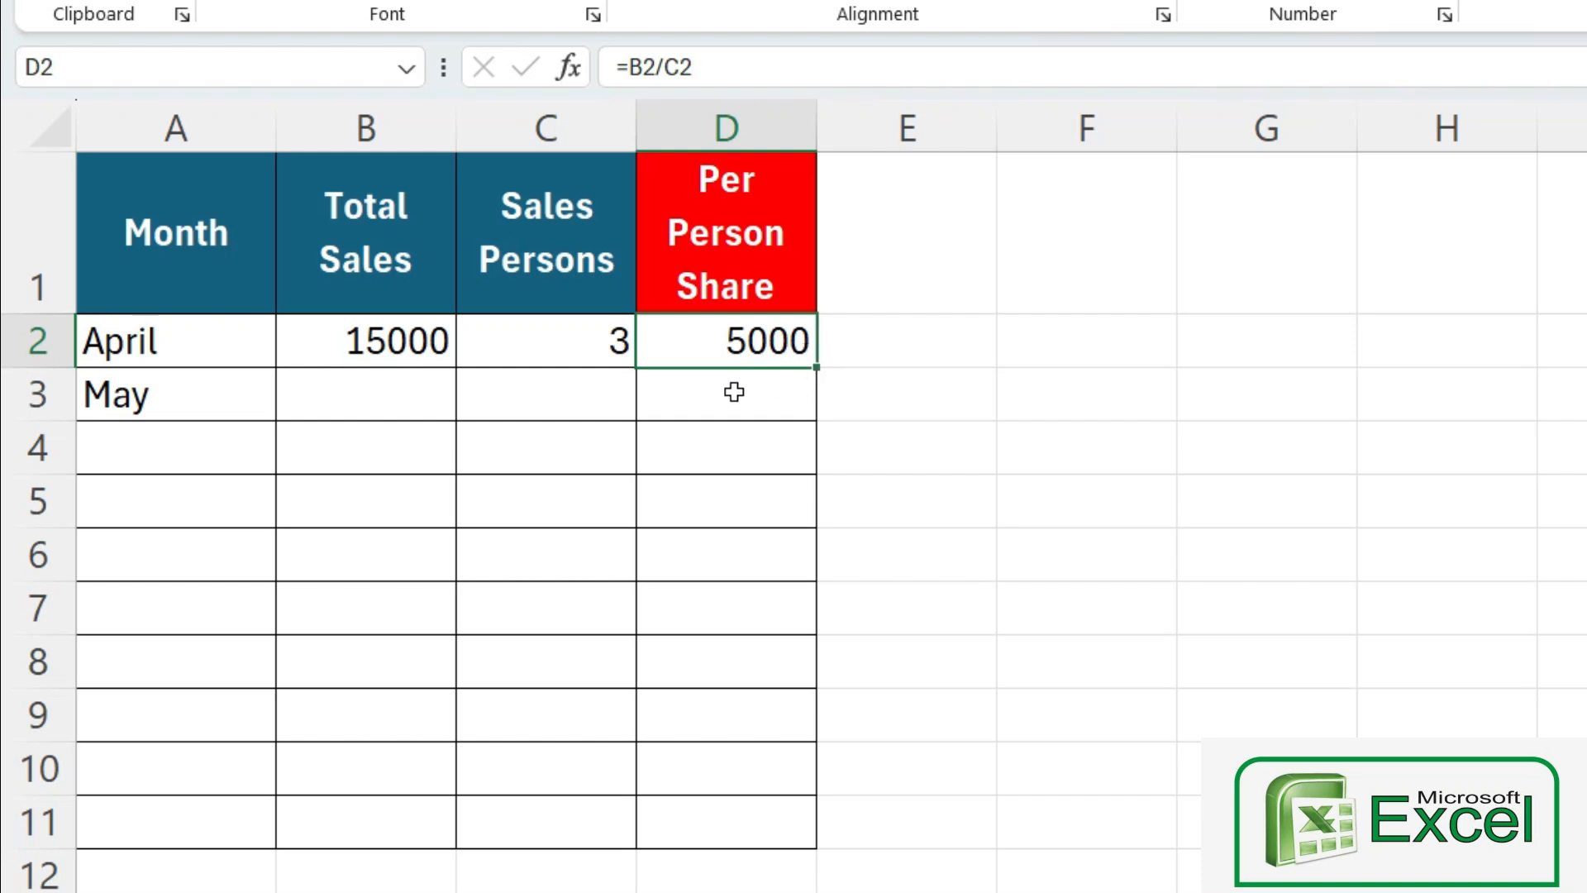
Step: Enter total sales of 2000 and 2 sales persons for May in row 3
left_click(443, 393)
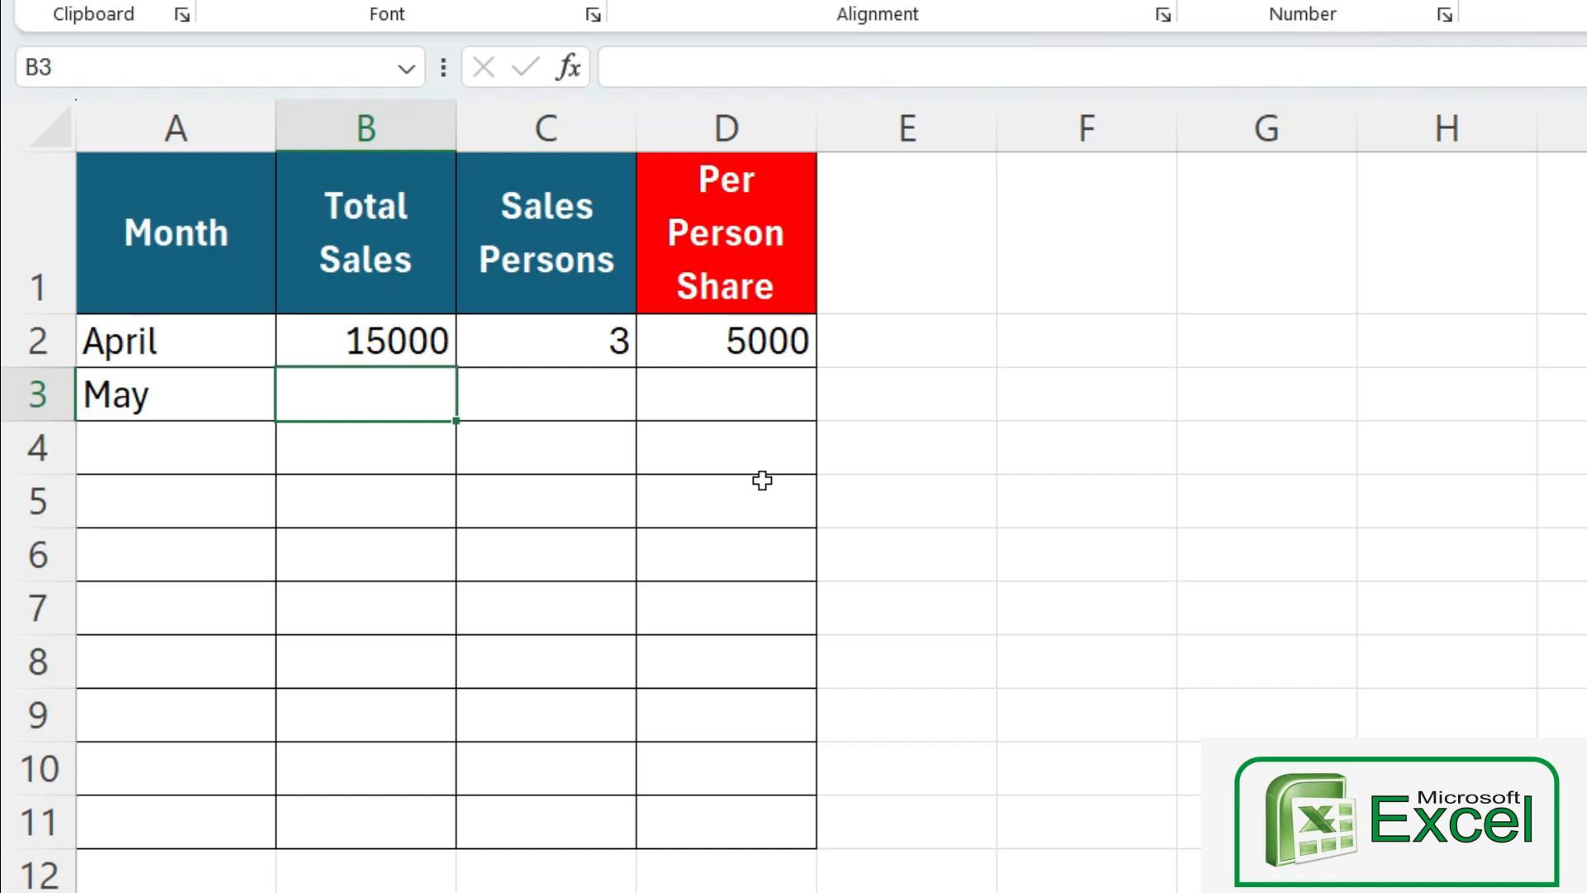
type("2")
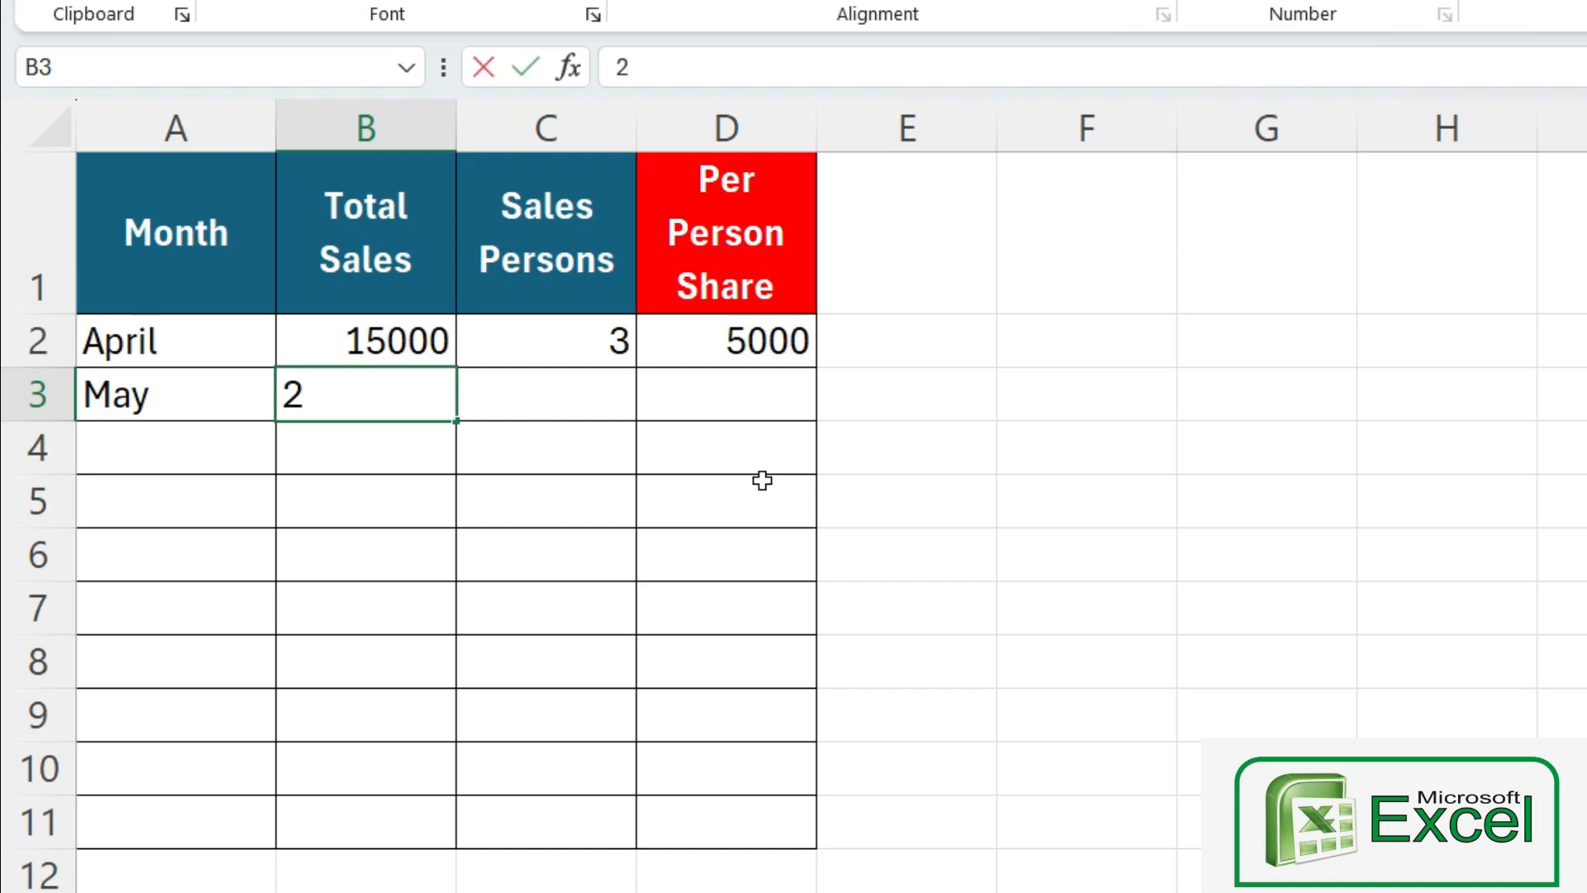
type("000")
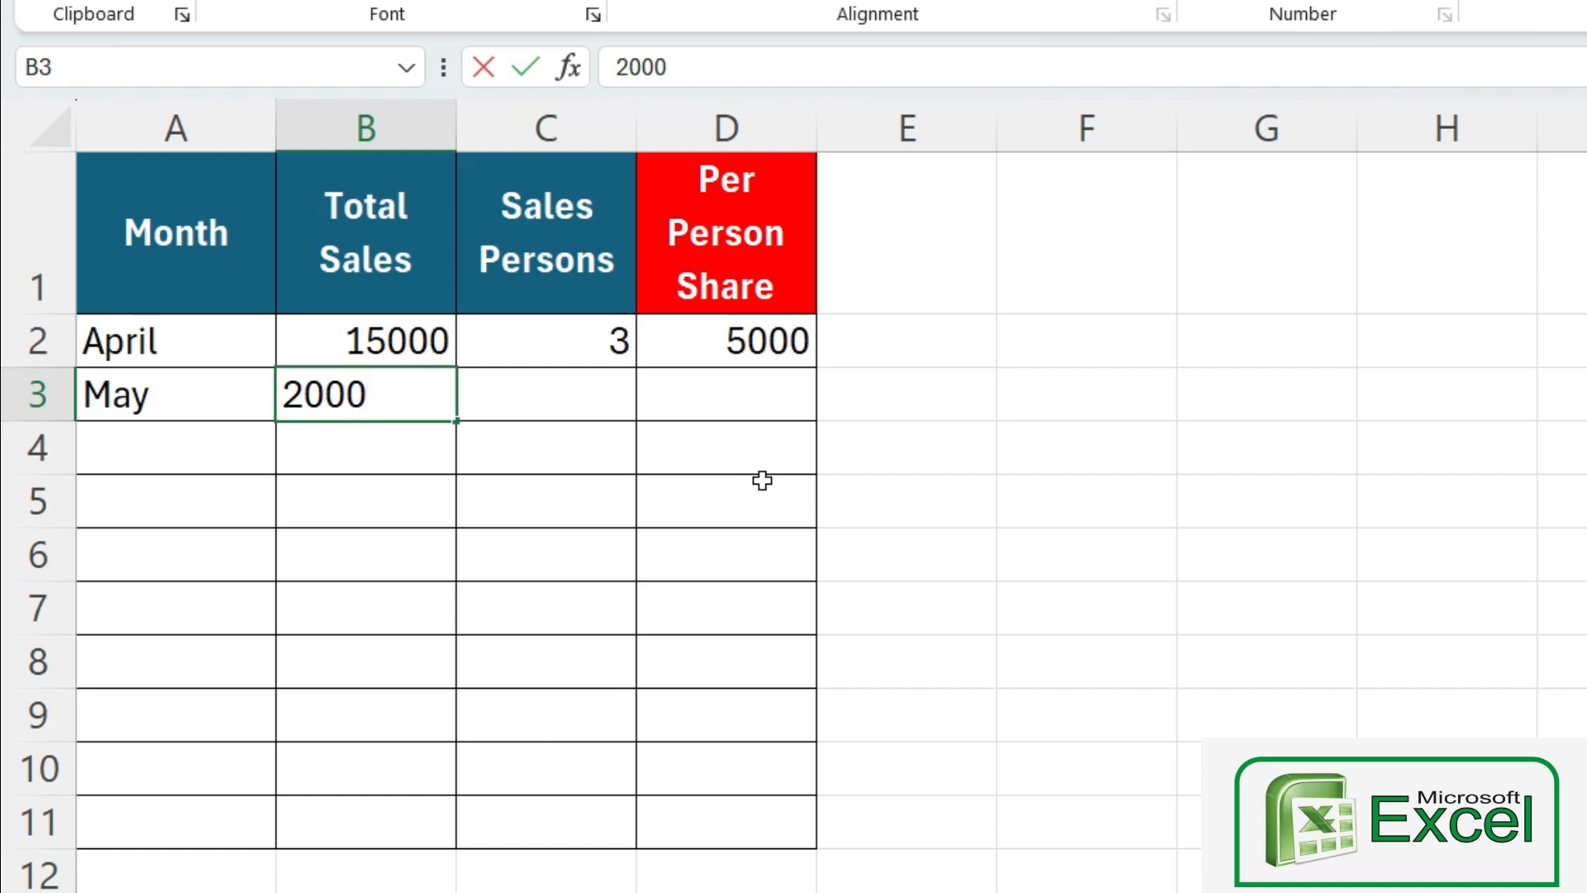
key("Tab")
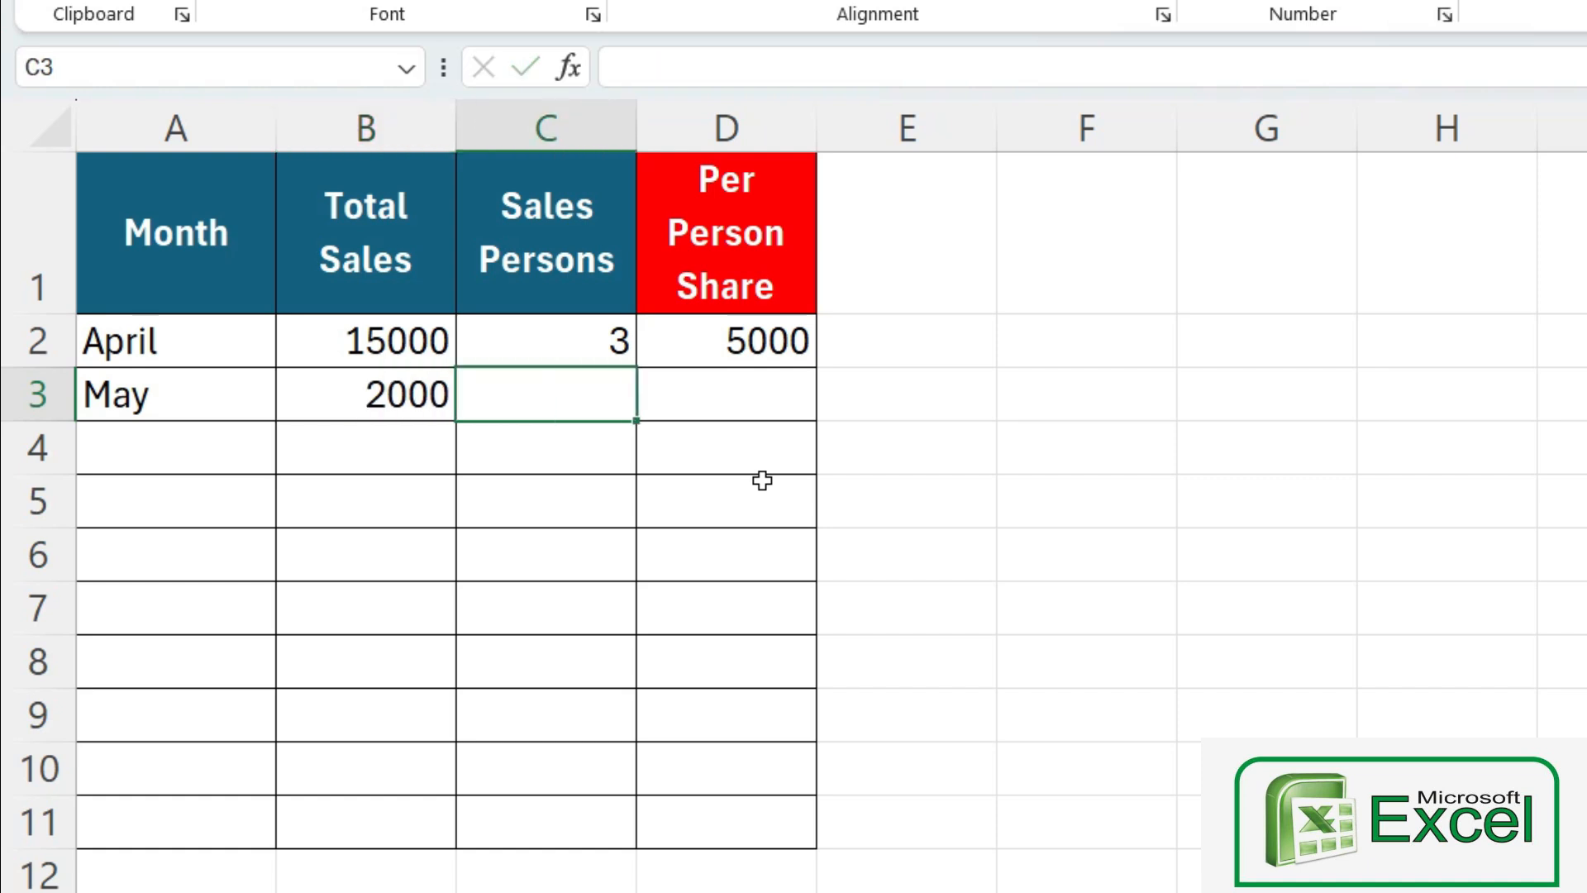
type("2")
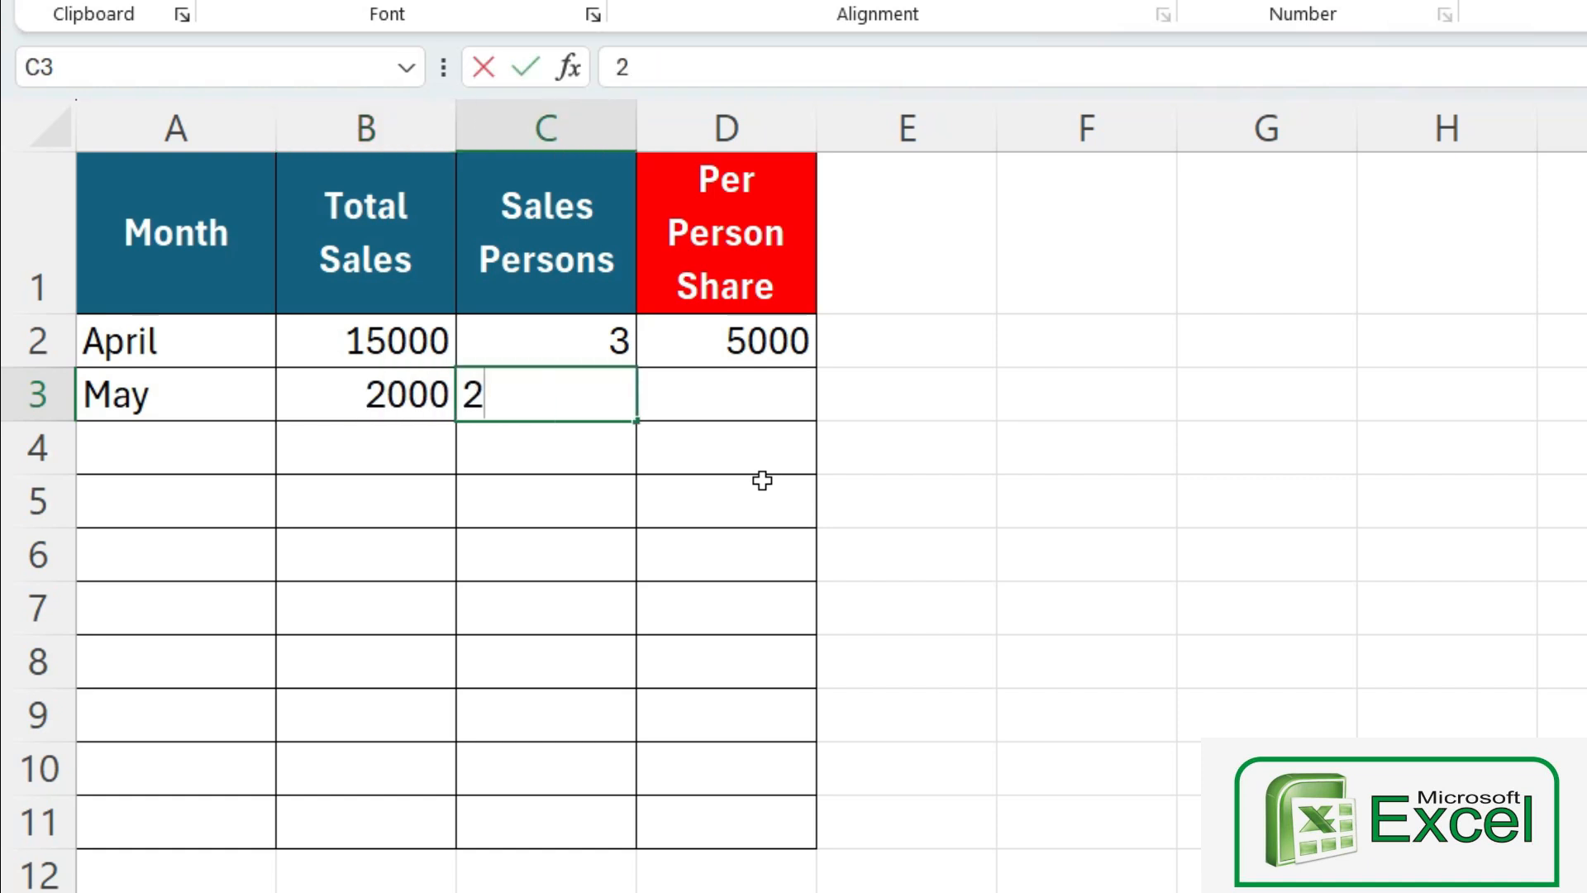
key("Tab")
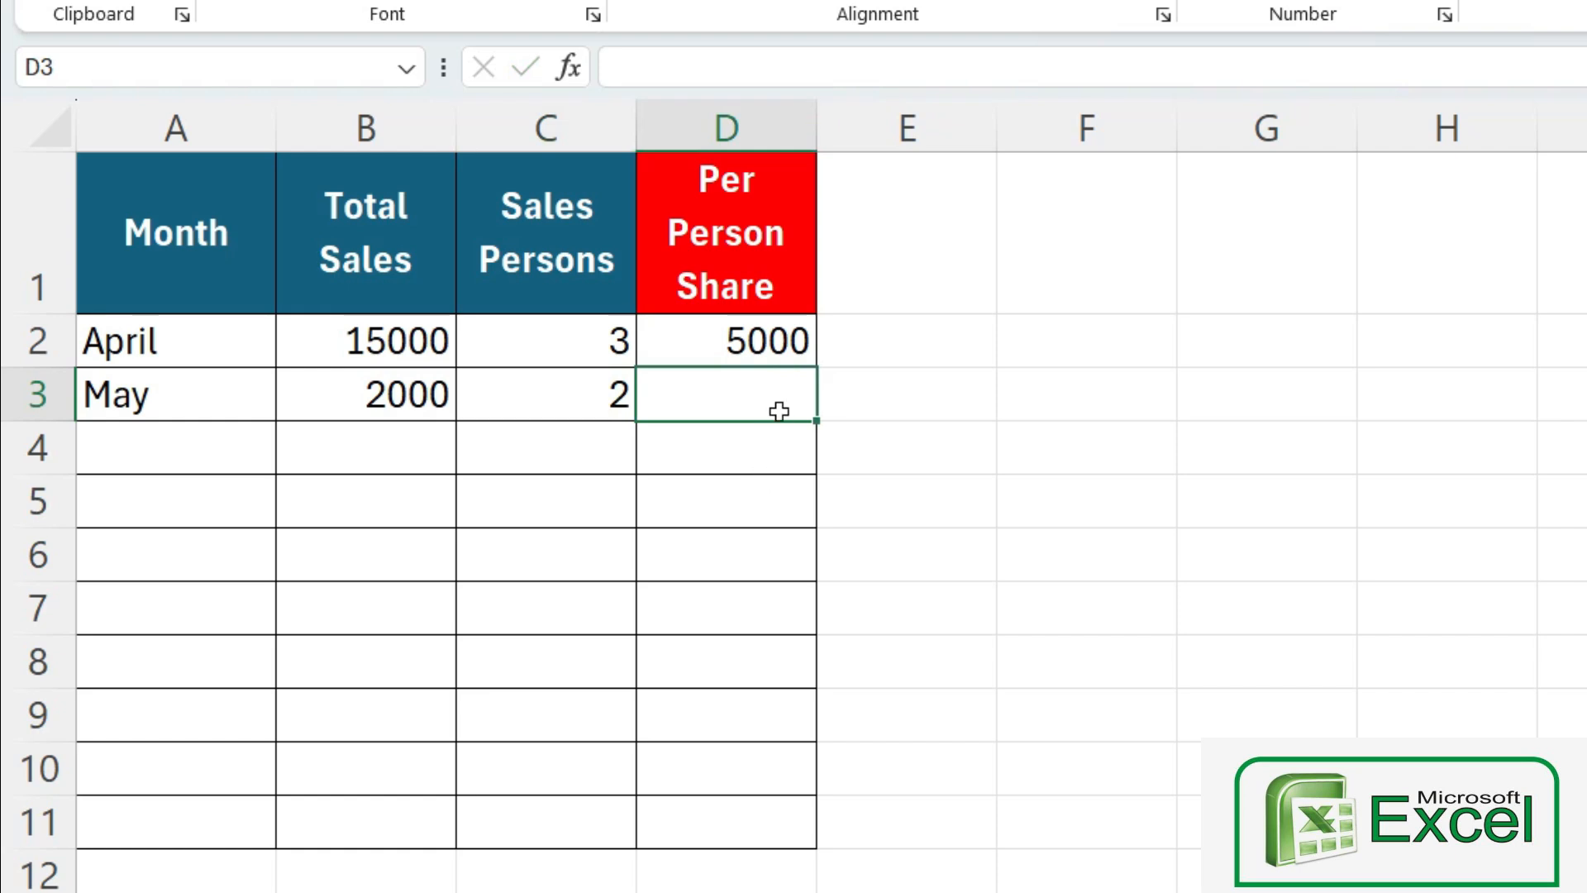
Step: Fill the per person share formula from D2 down through D11 and check May's cell
left_click(769, 338)
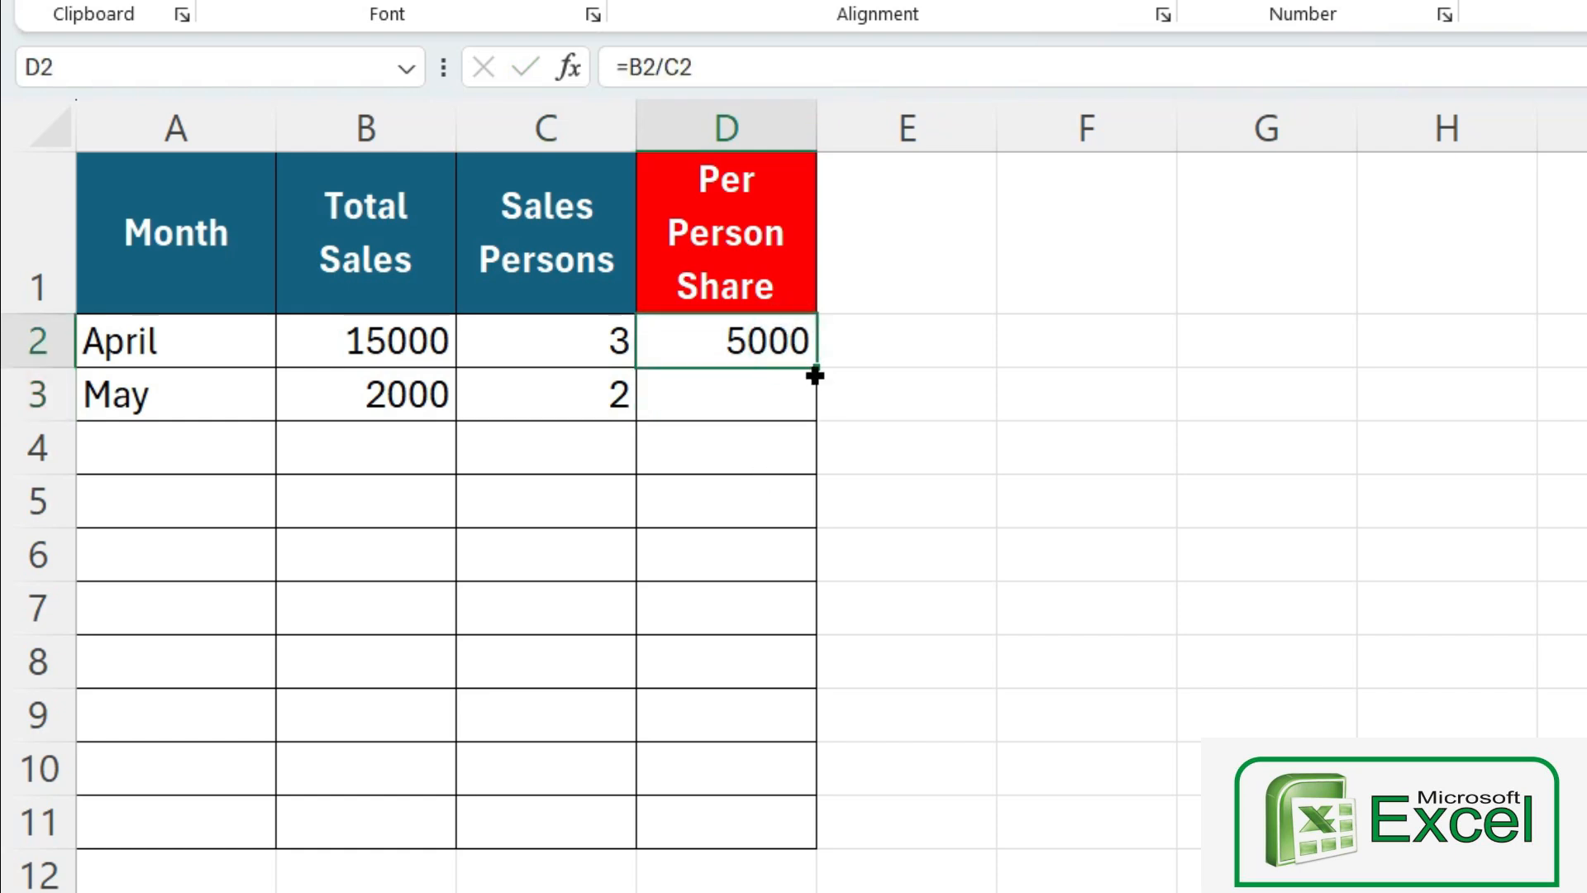
left_click_drag(816, 372, 857, 837)
left_click(743, 394)
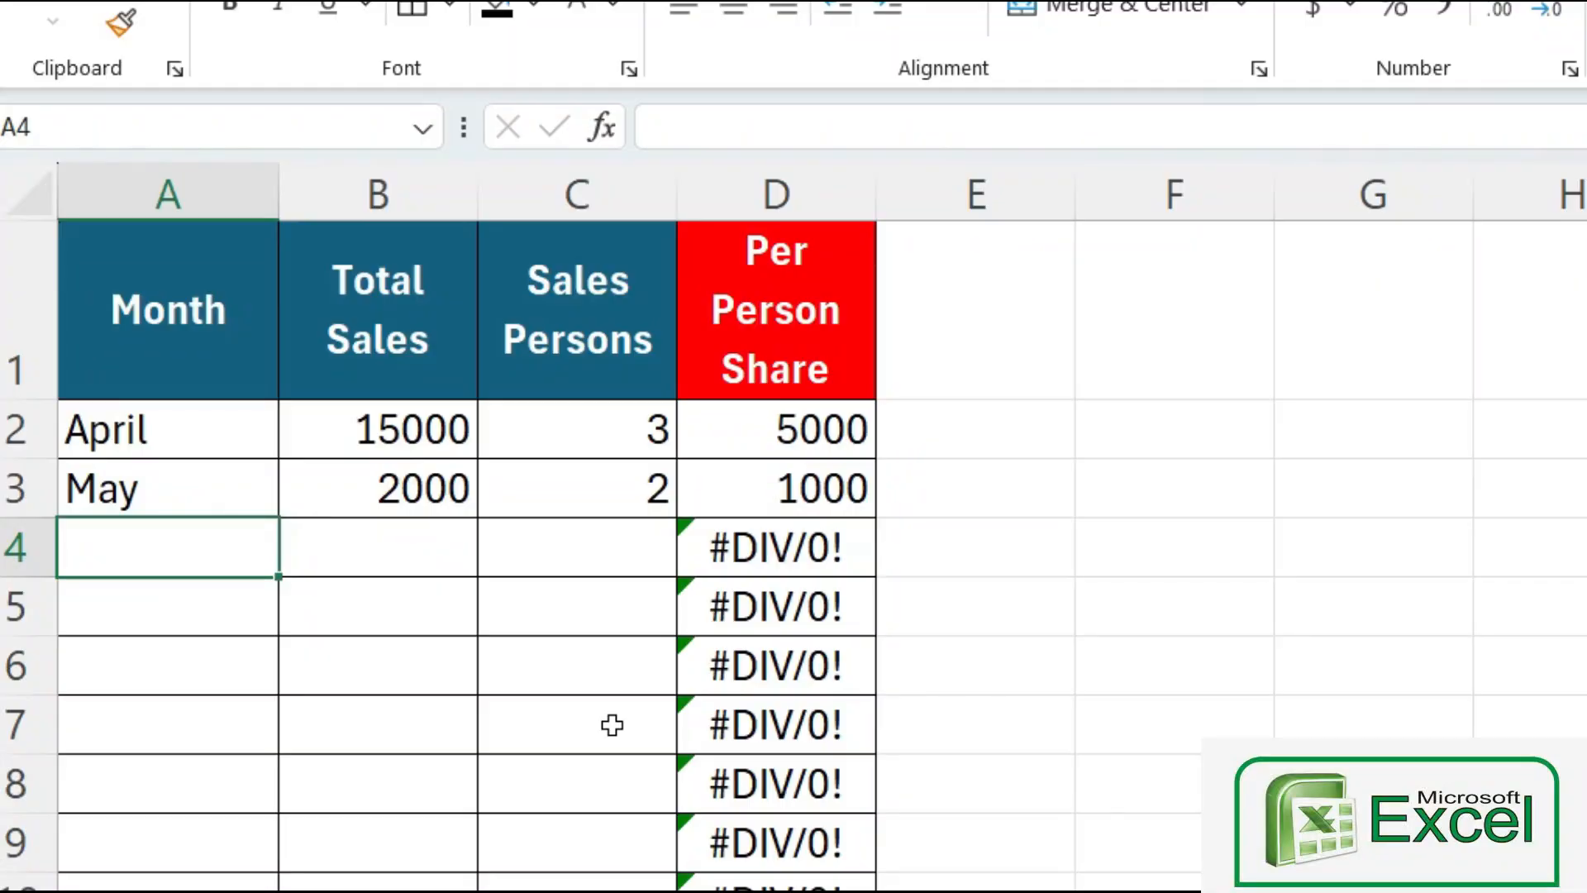
Step: Add June in row 4 with total sales of 18000 and 5 sales persons
type("June")
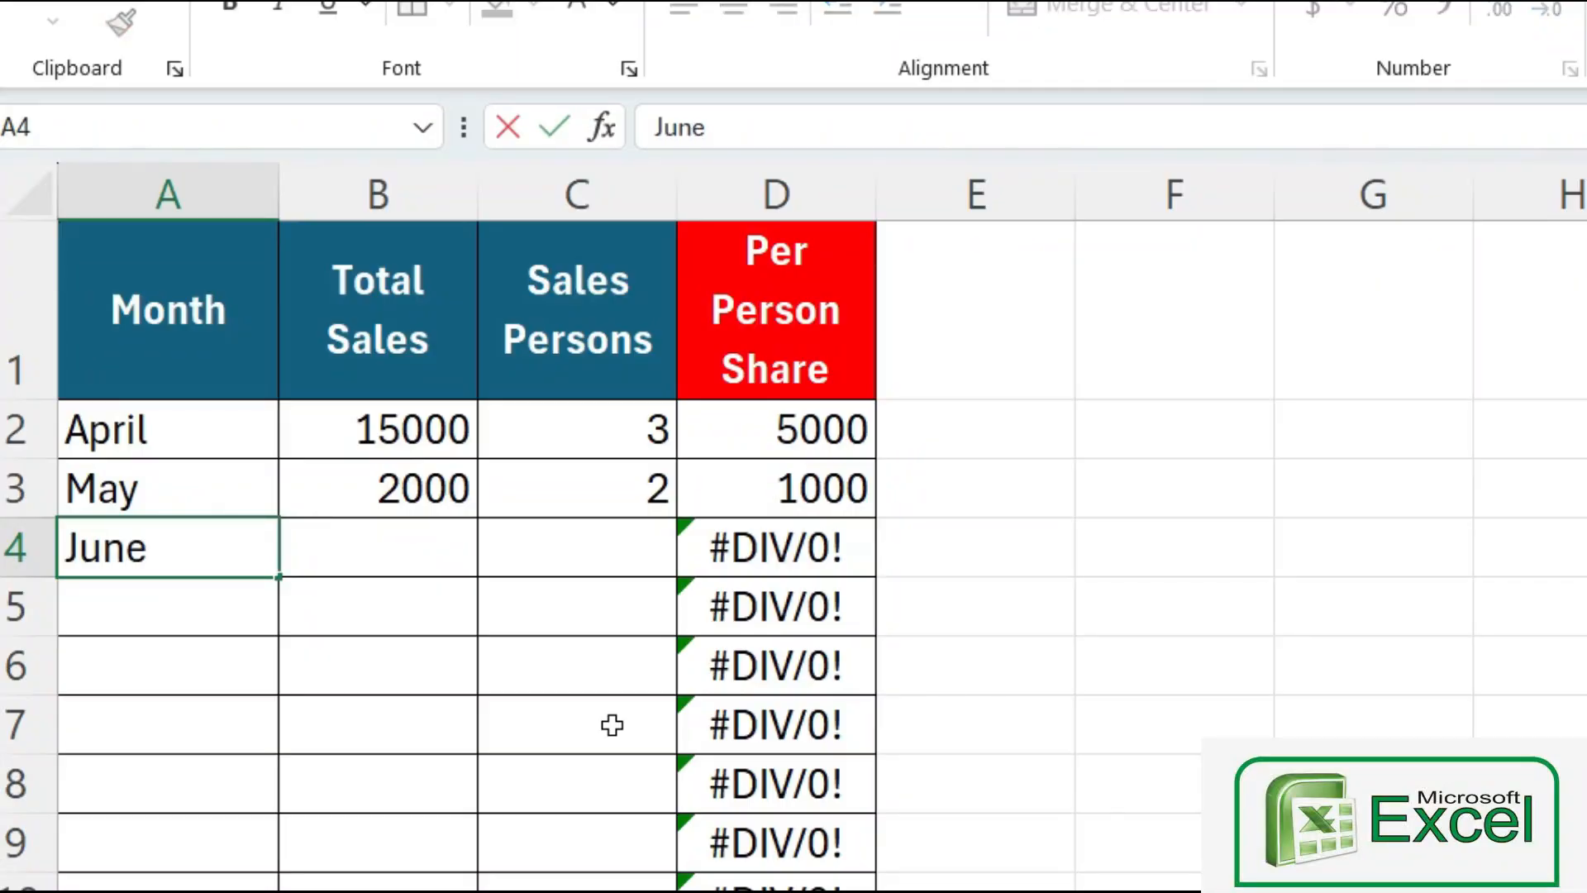
key("Tab")
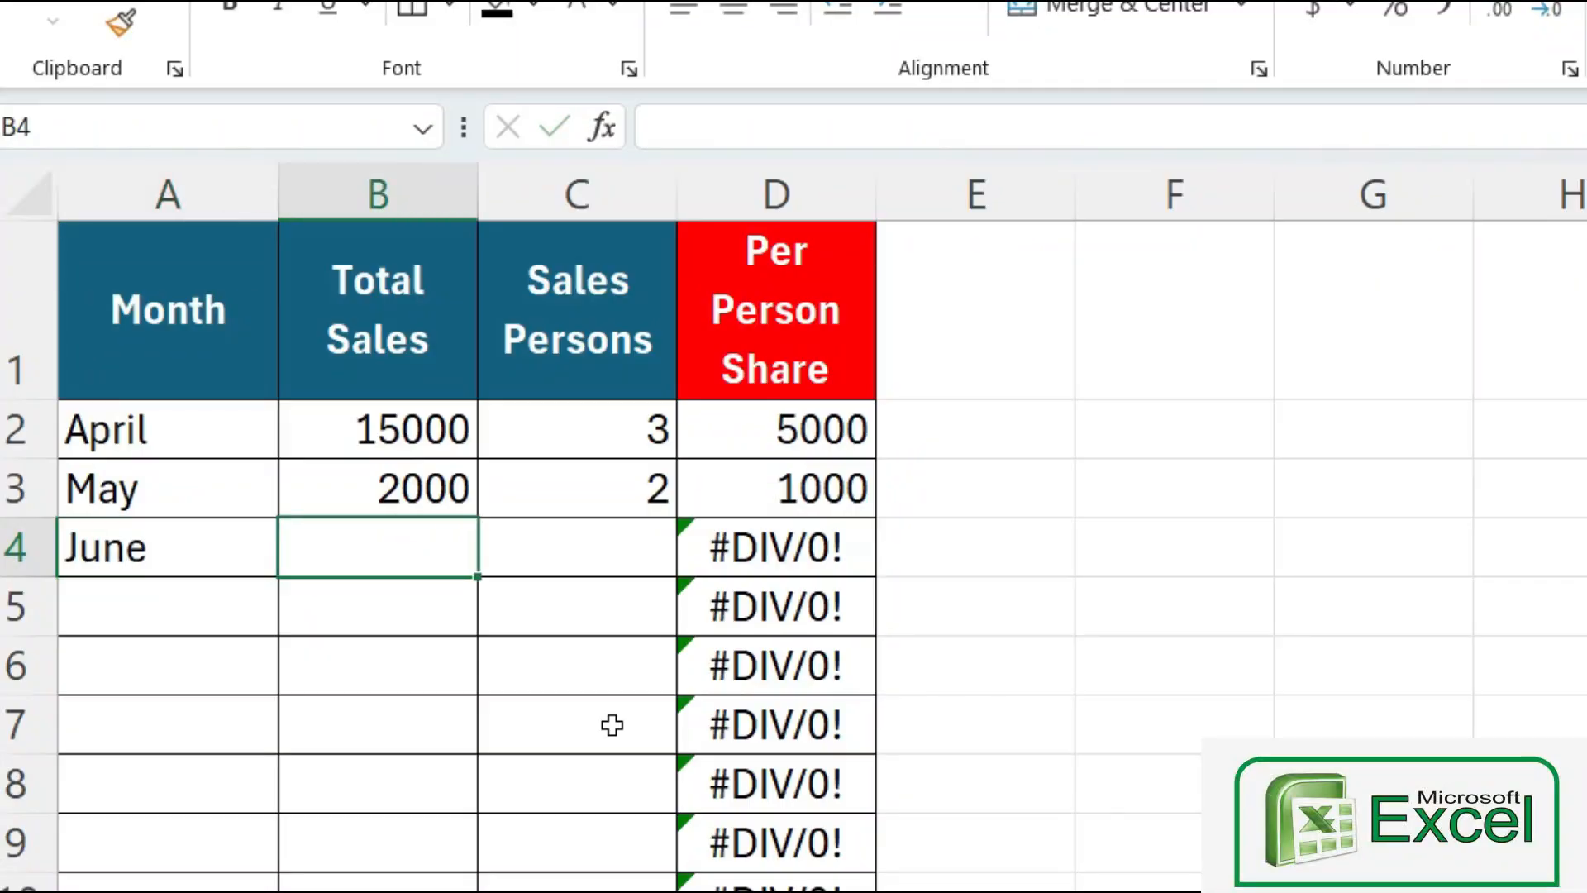
type("18000")
key("Tab")
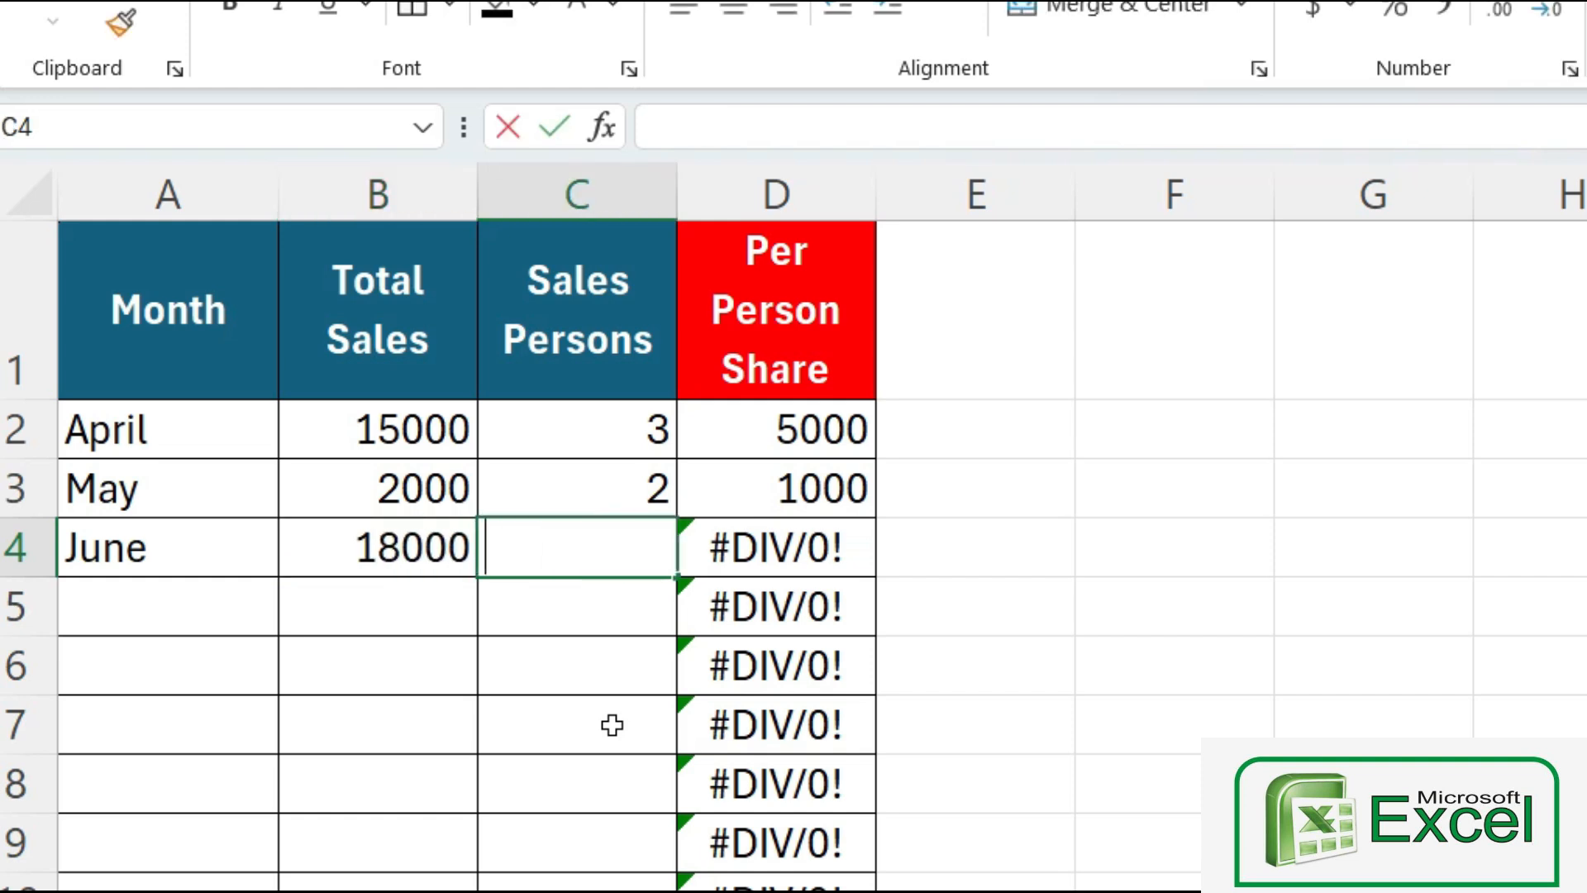
type("5")
key("Return")
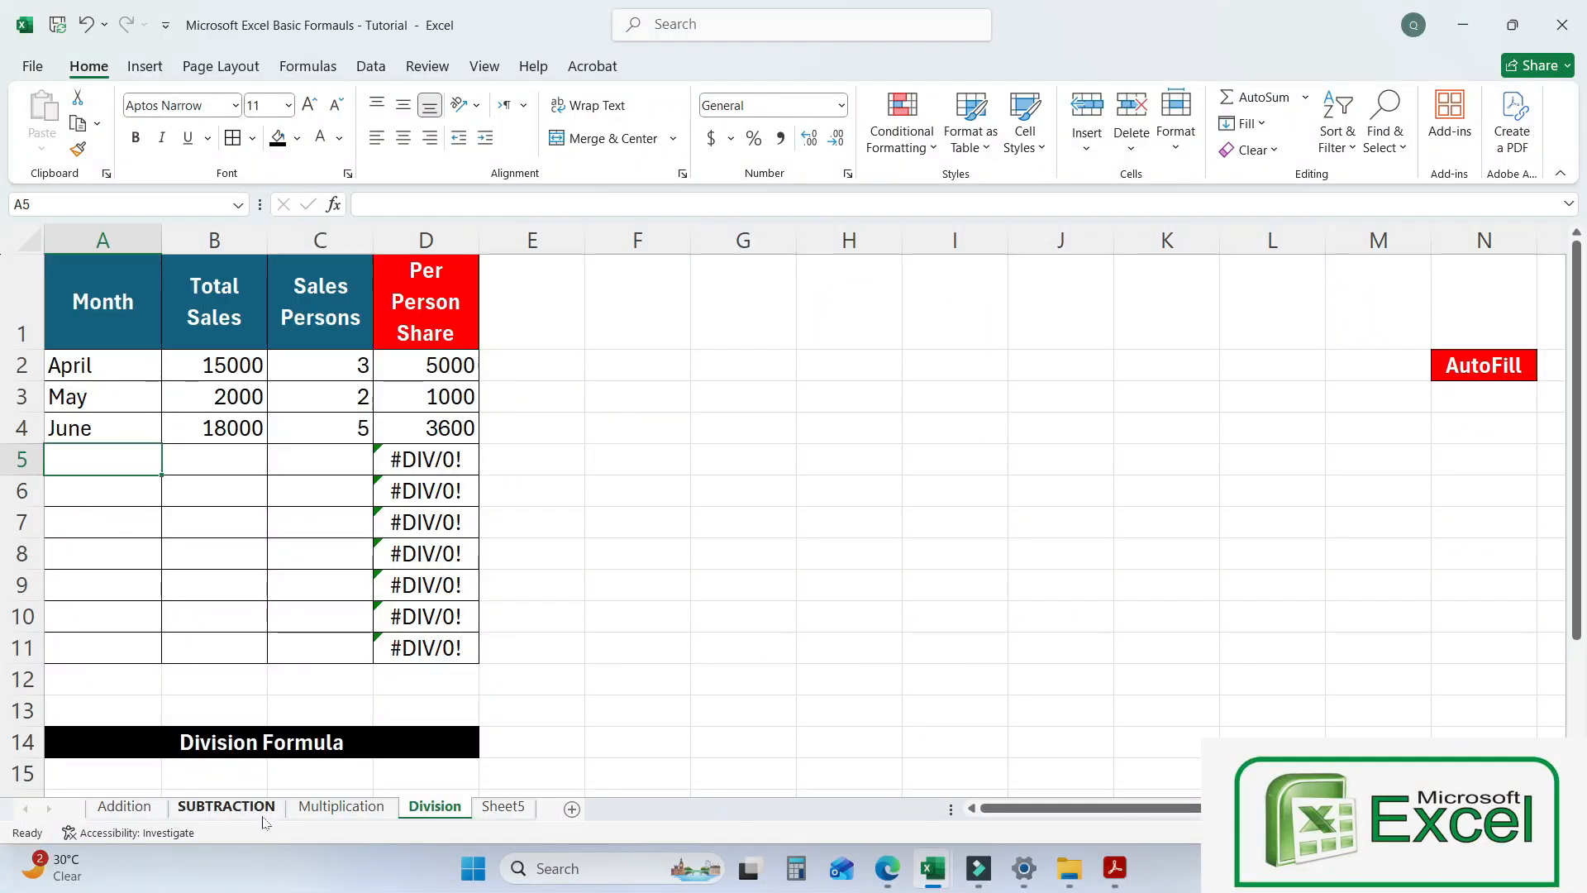
Step: Review the Addition, SUBTRACTION and Multiplication sheets, and return to the Division sheet
left_click(151, 810)
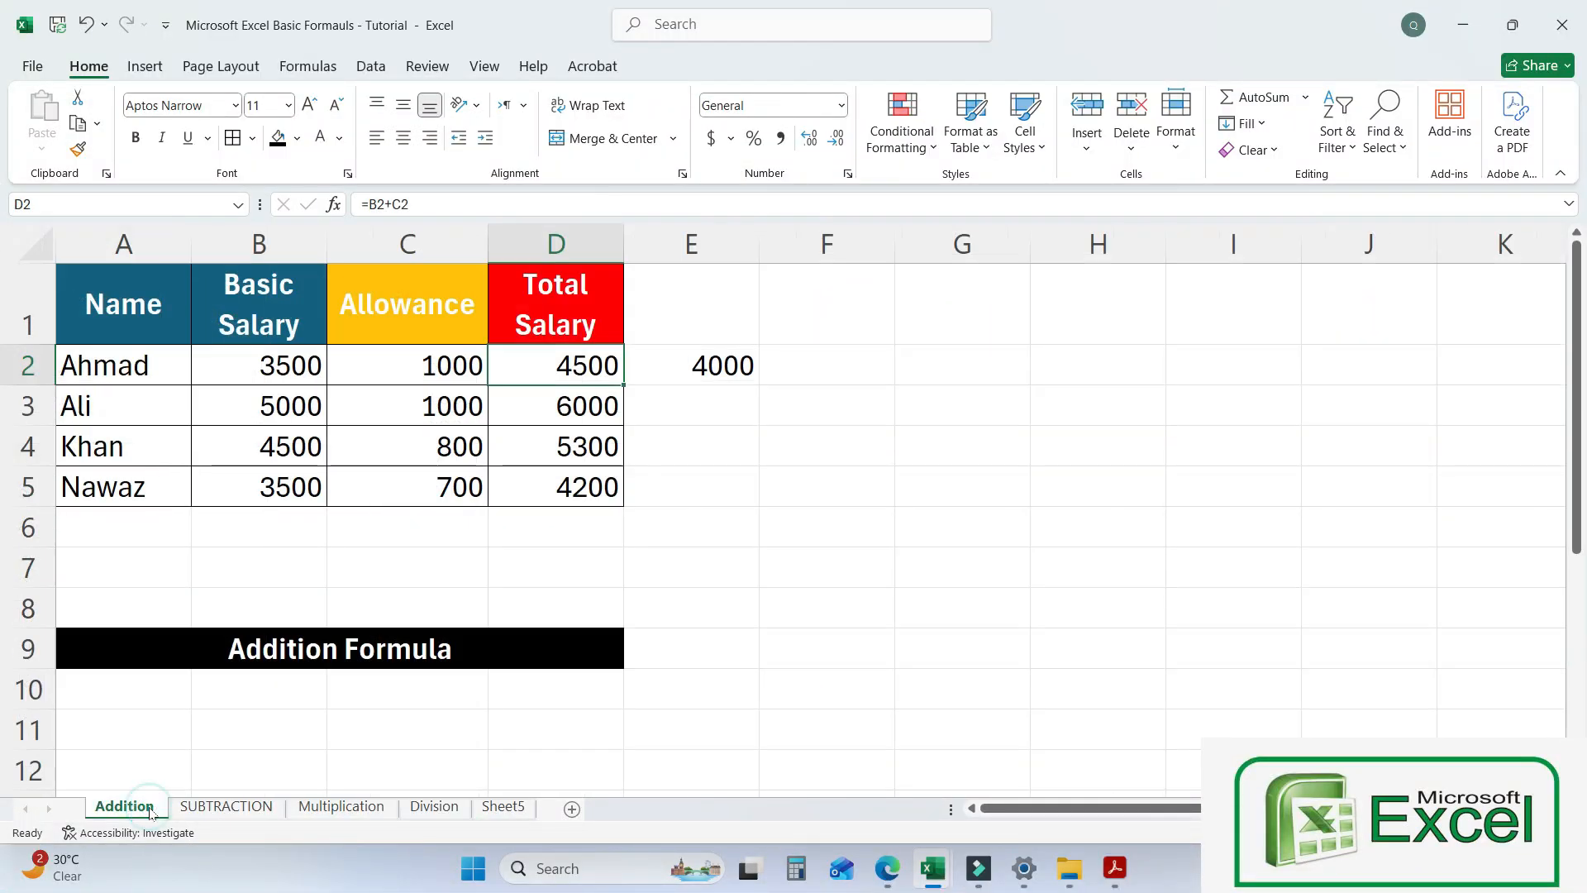
left_click(214, 813)
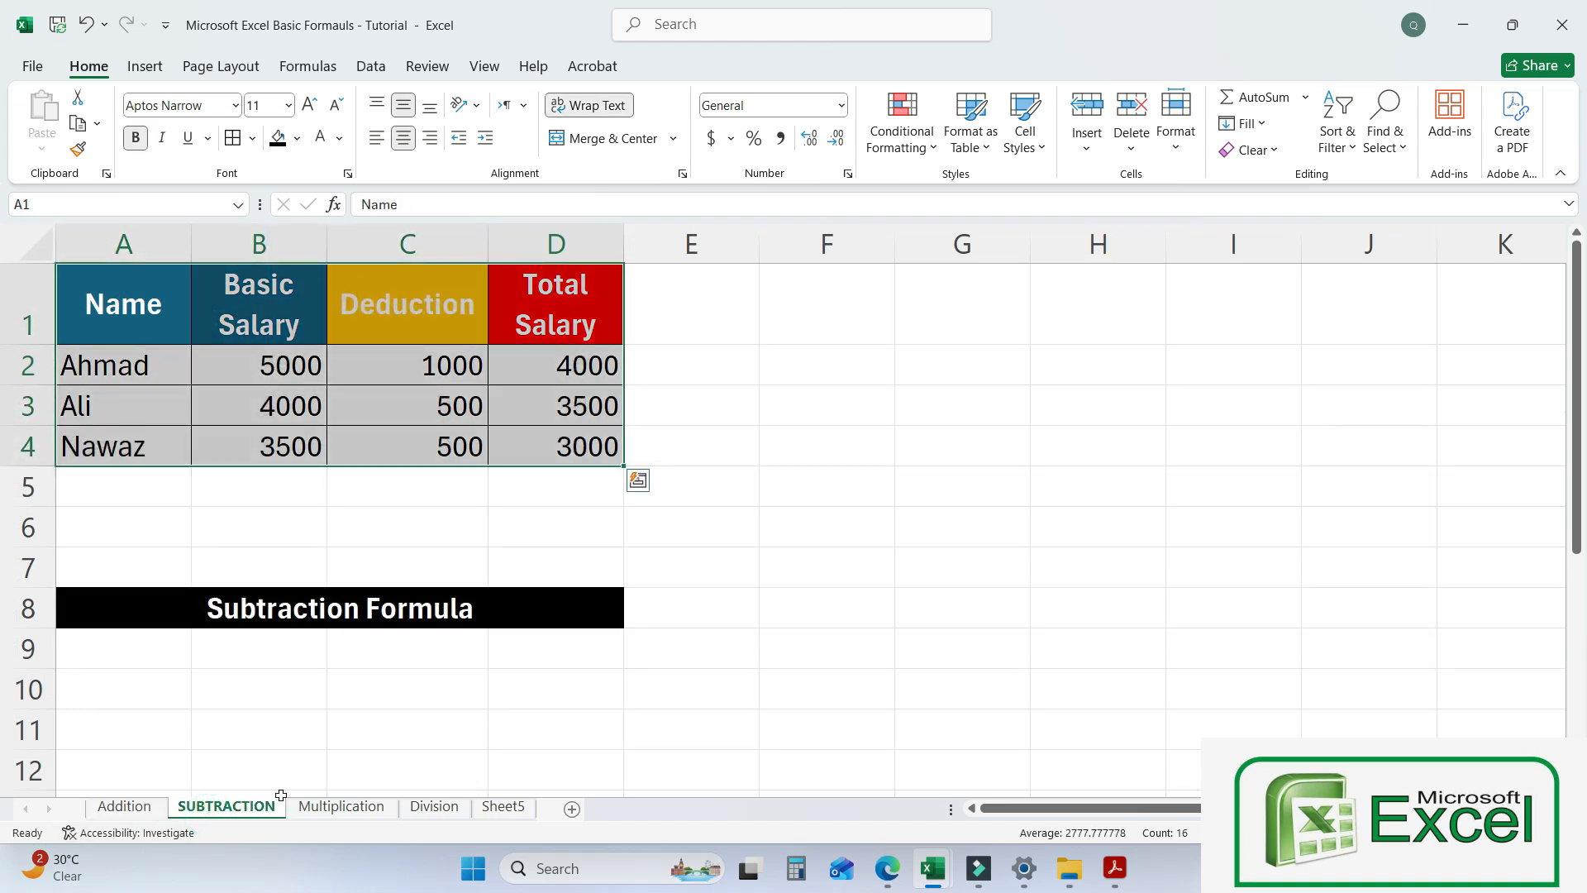
left_click(350, 810)
left_click(434, 809)
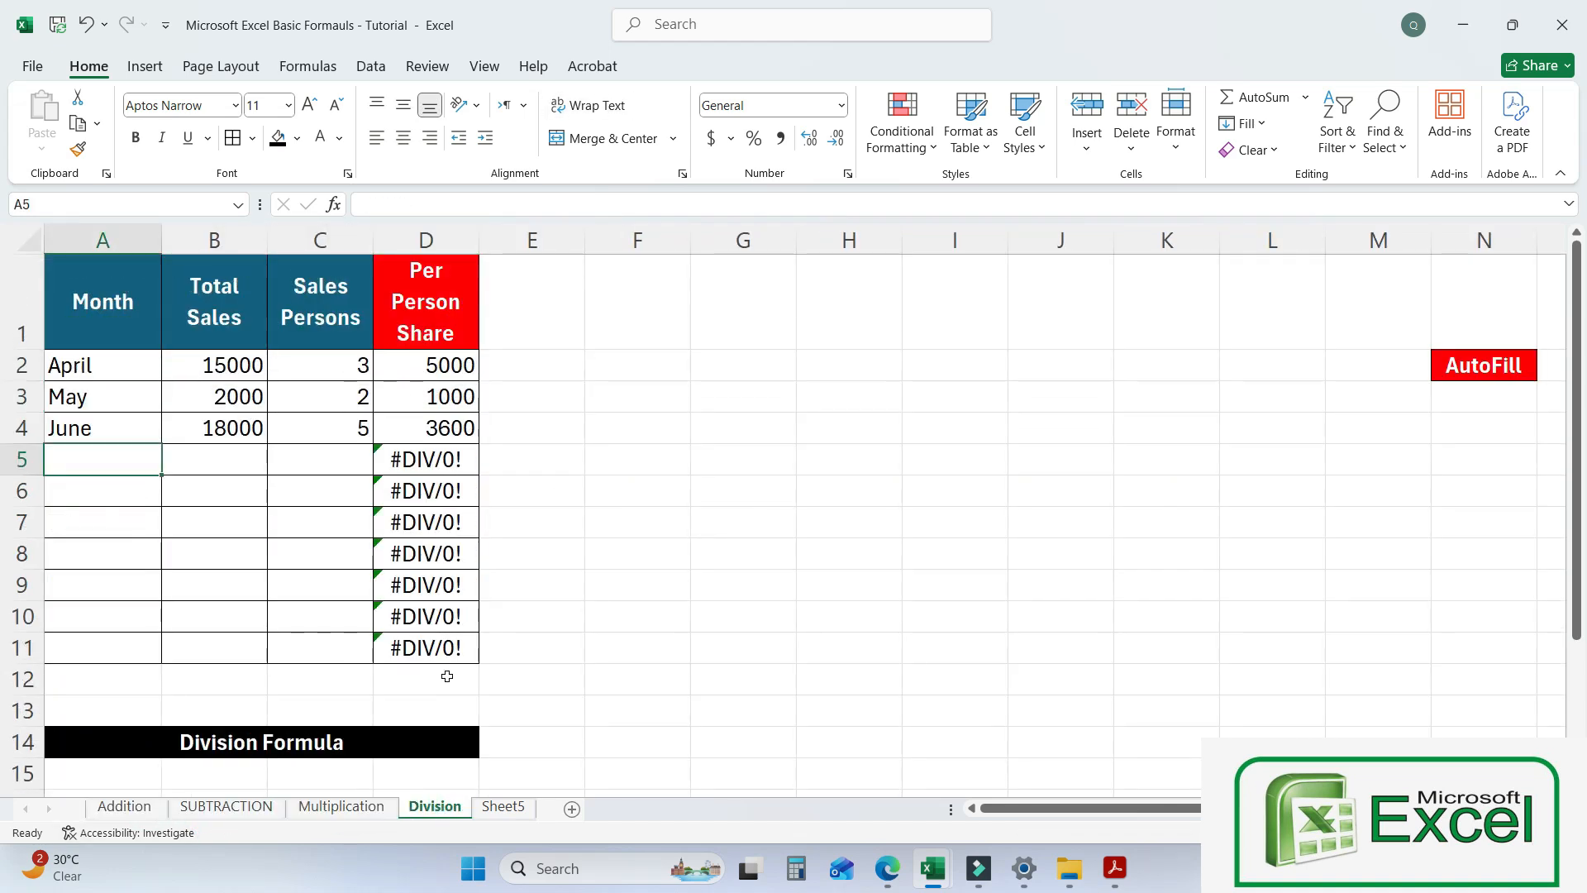